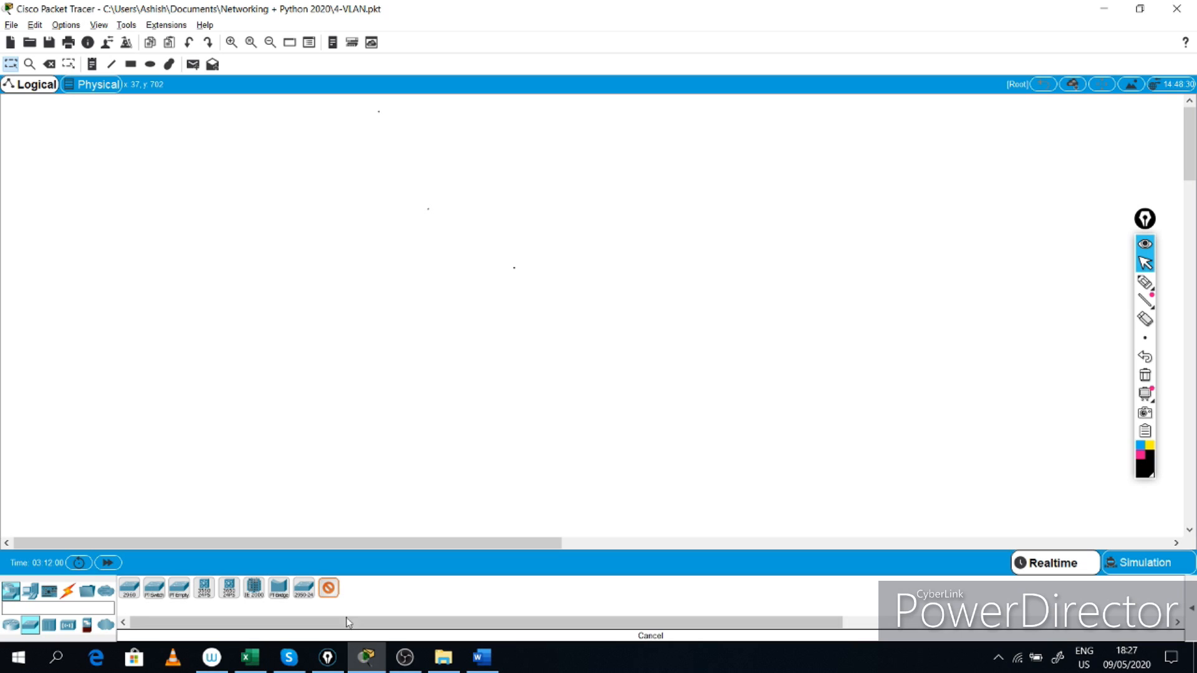
- Place a 2950T switch in the workspace and add two PCs side by side below it
click(330, 265)
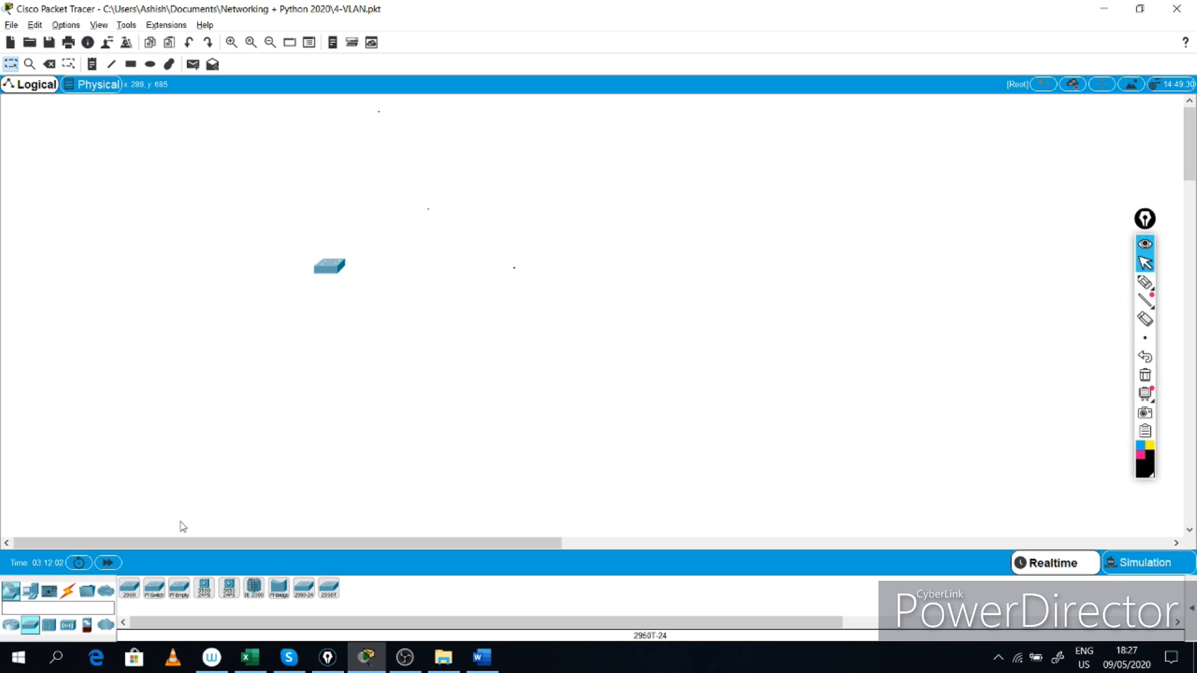
click(33, 591)
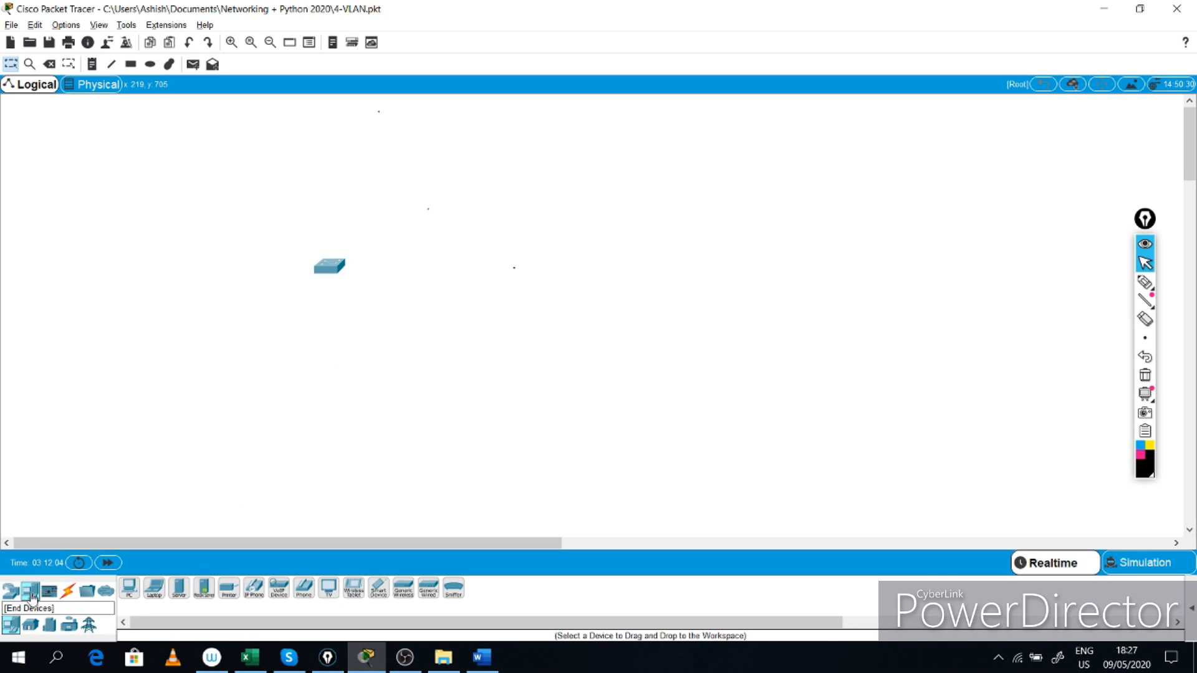
click(131, 591)
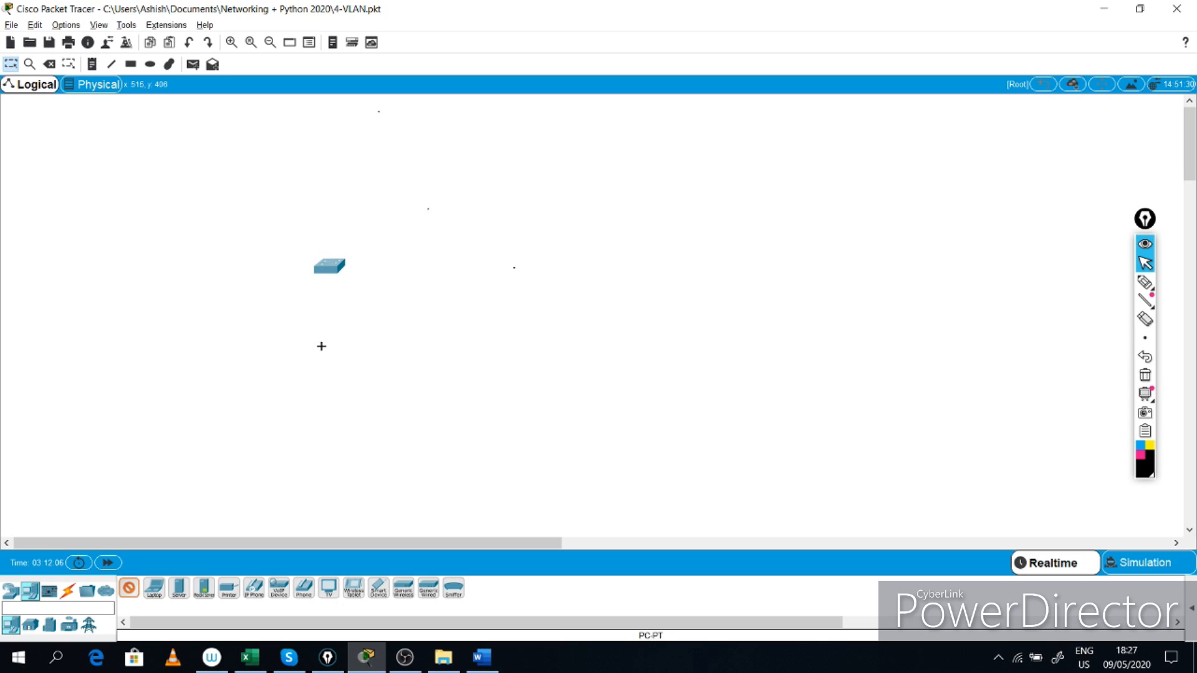
click(238, 347)
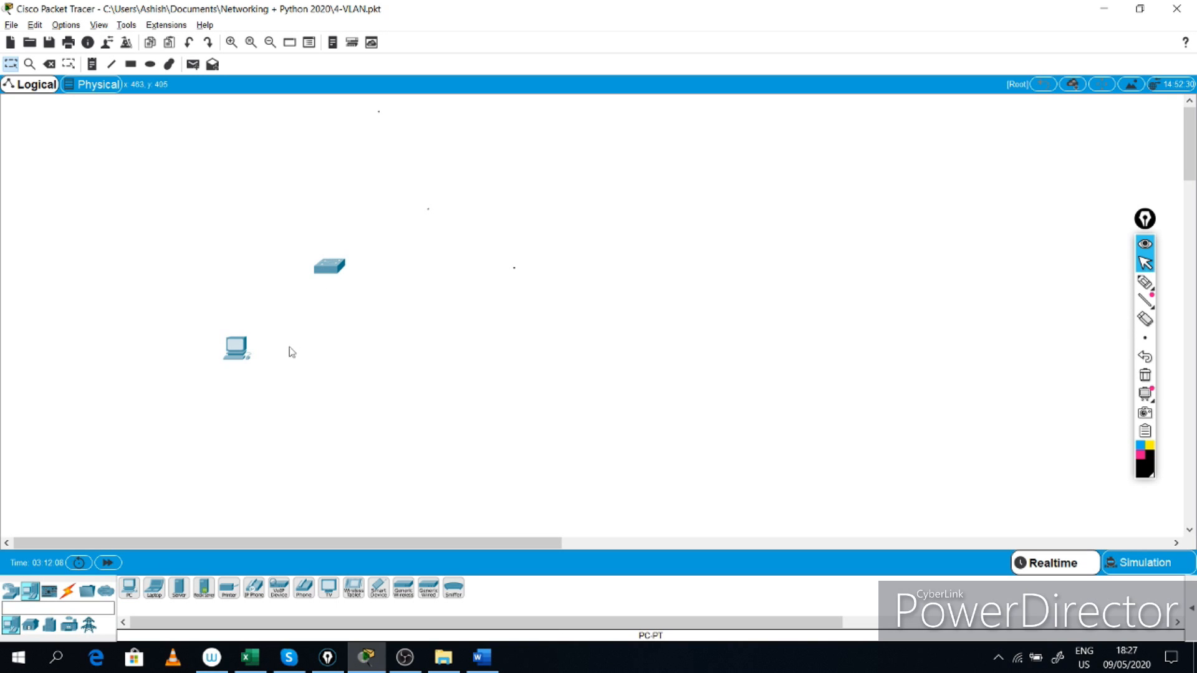
click(130, 589)
click(300, 347)
- Connect the switch to each of the two PCs using the automatically chosen connection type
click(68, 589)
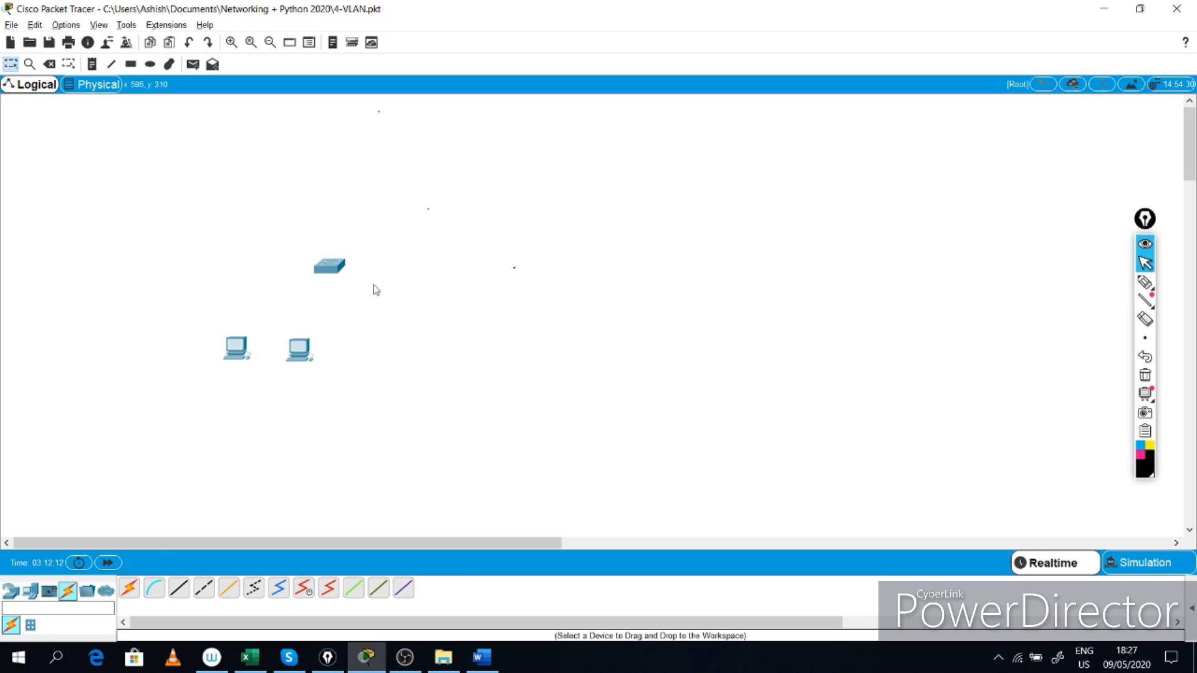
click(129, 588)
click(323, 274)
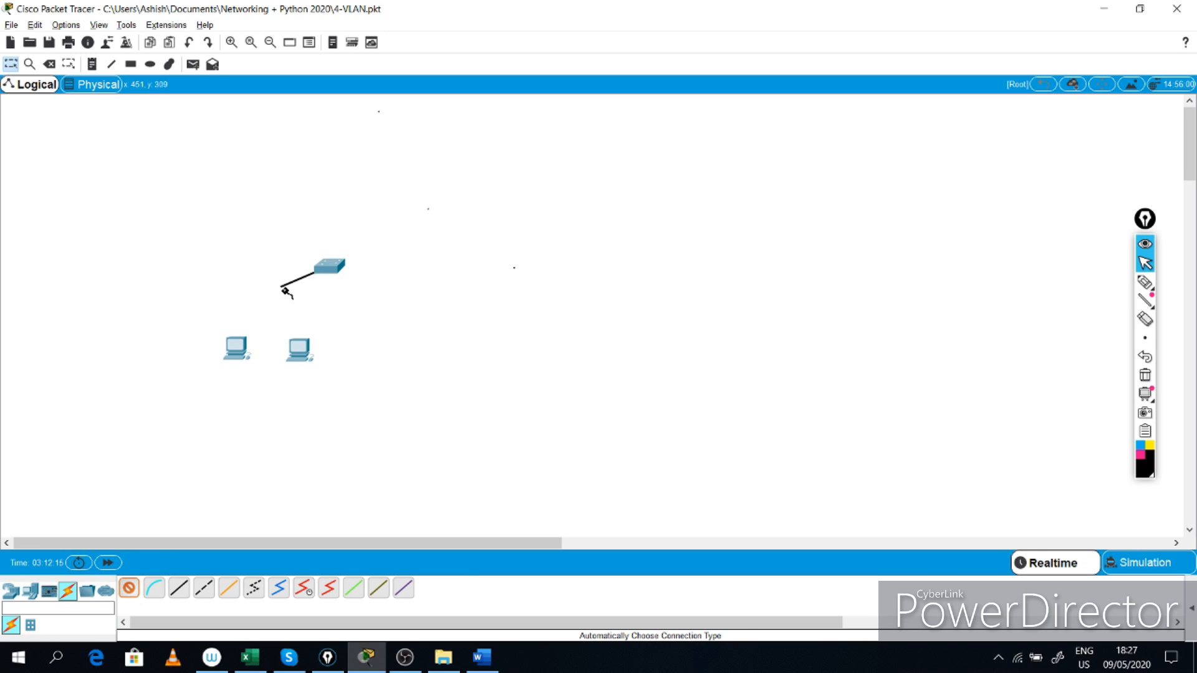
click(234, 357)
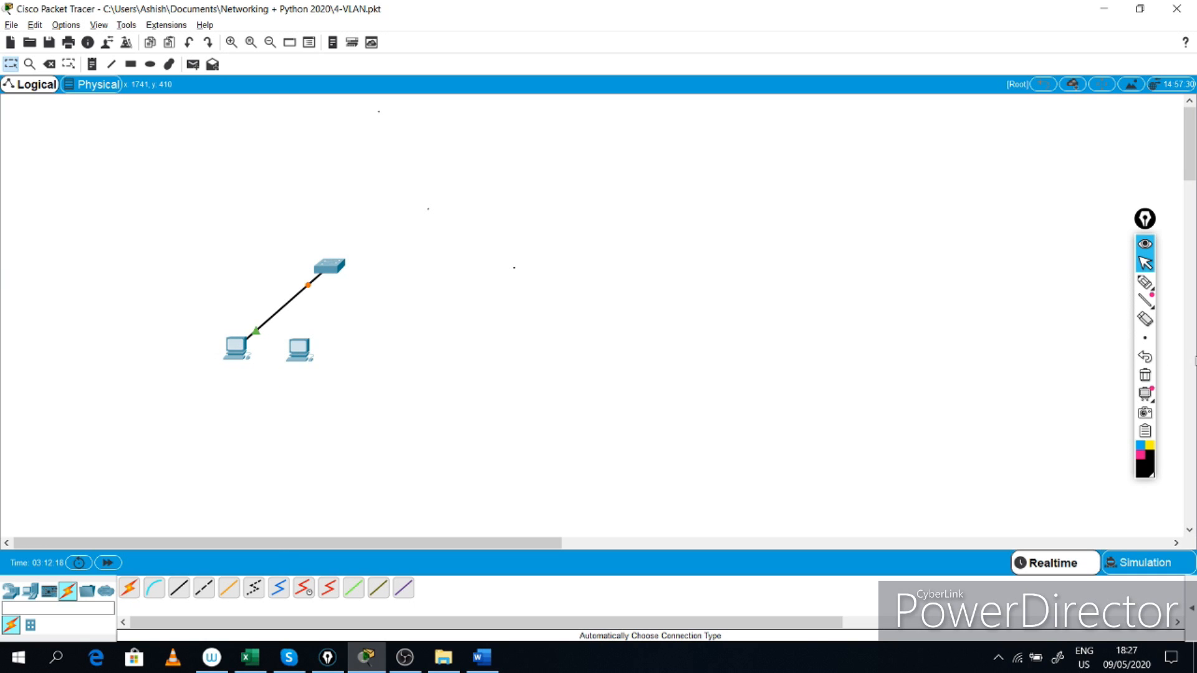
click(129, 587)
click(327, 273)
click(303, 346)
- Draw an unfilled ellipse around the two PCs below the switch and label it VLAN 10
click(149, 63)
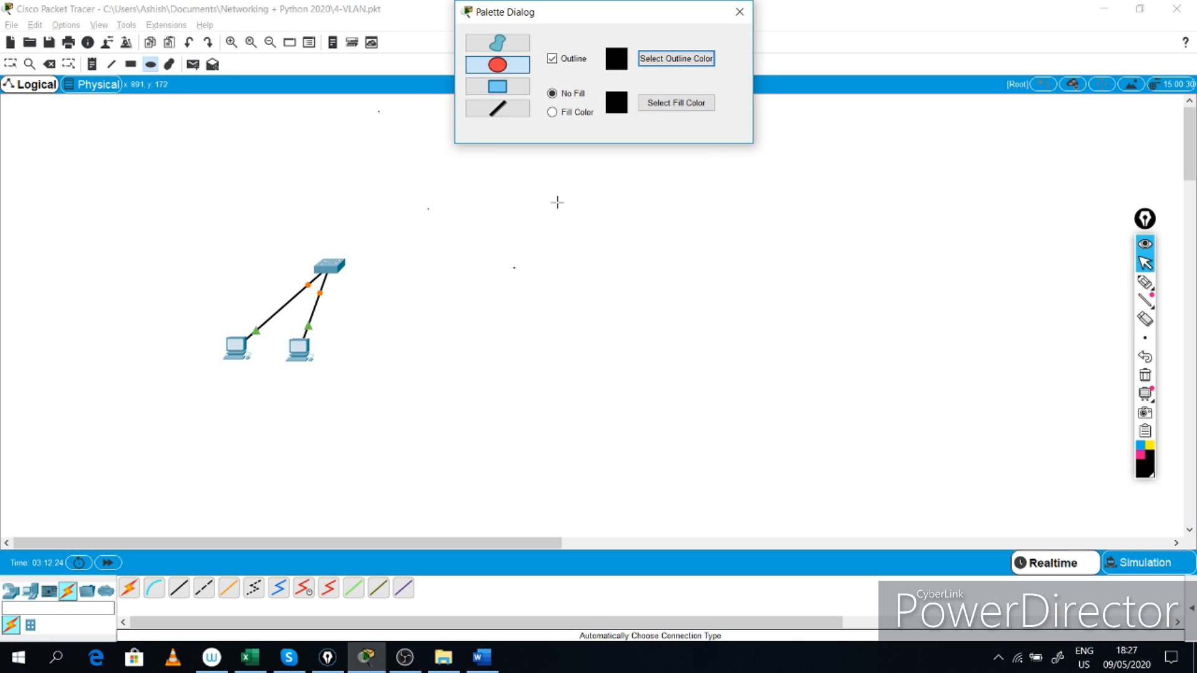
drag(192, 320, 351, 390)
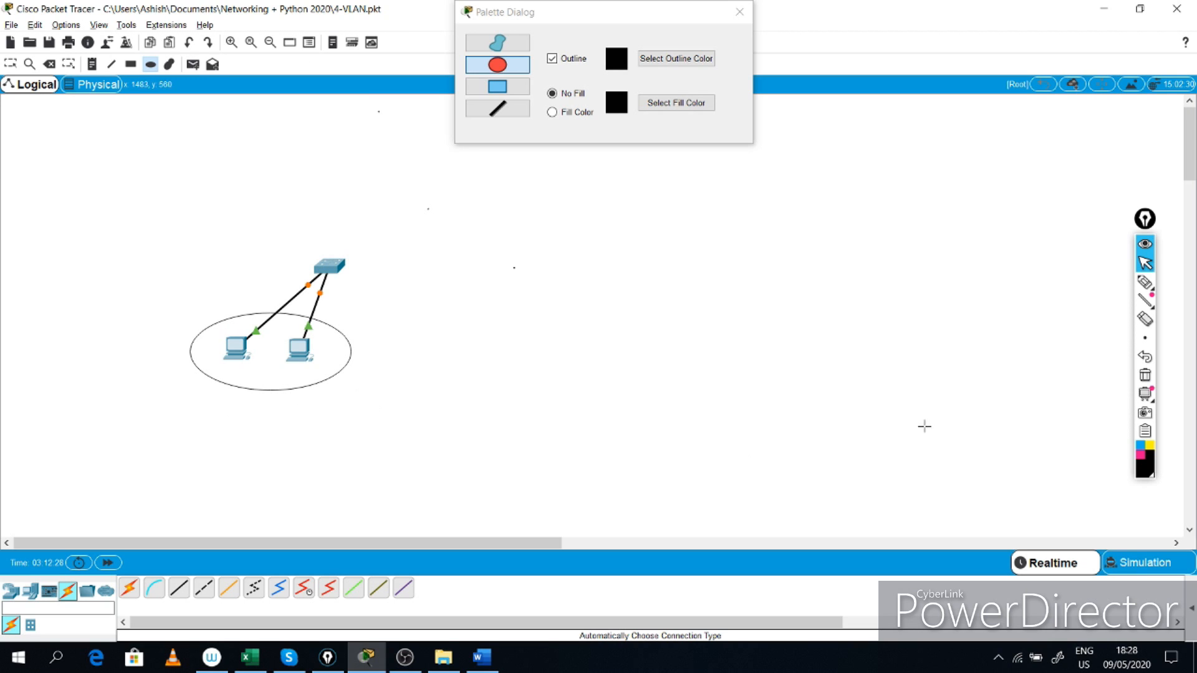
click(92, 64)
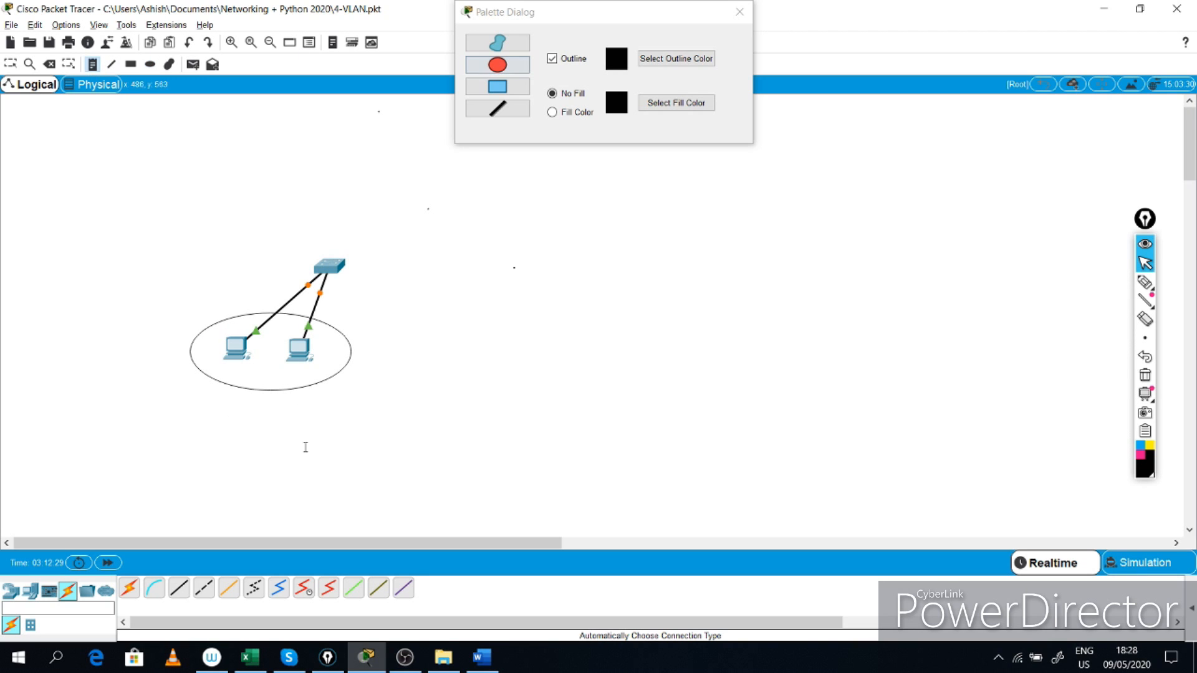
click(256, 381)
text(VLA)
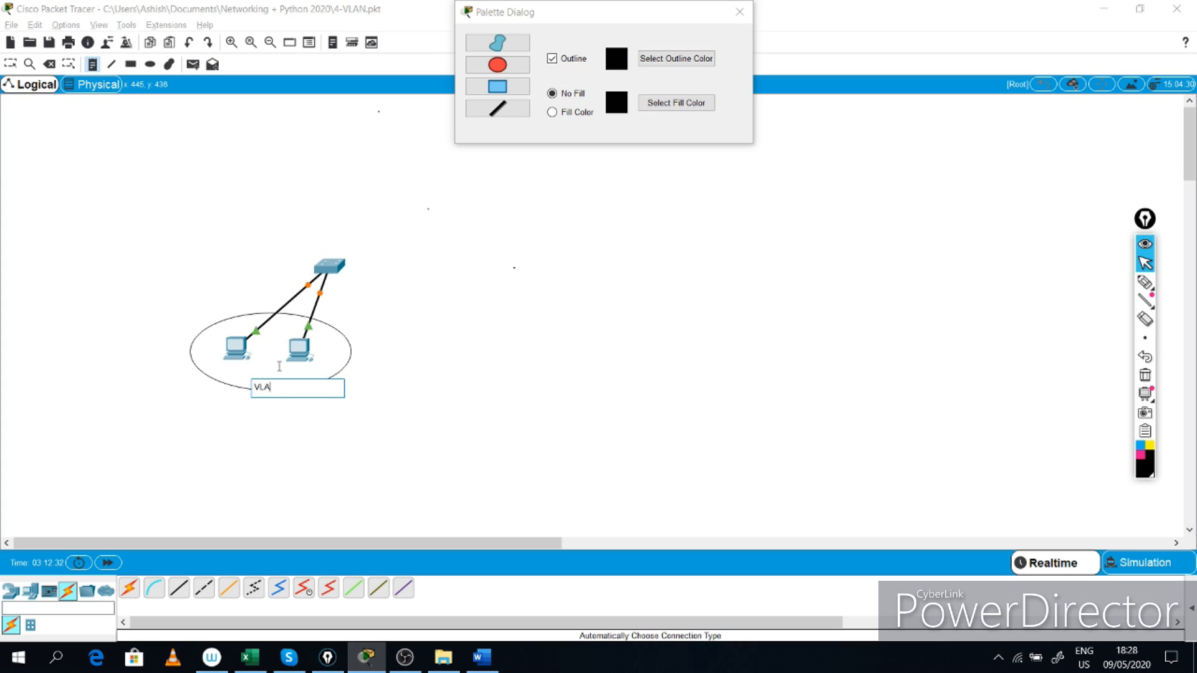
text(N 10)
key(Escape)
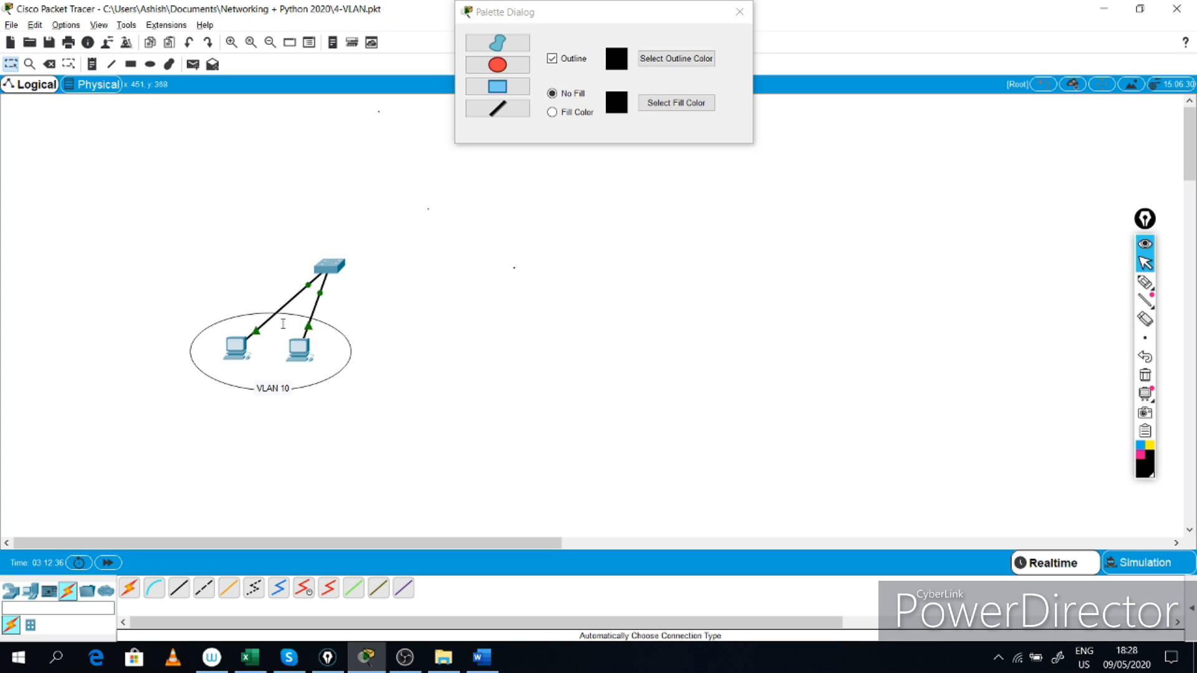
- Add two more PCs, one above the other, to the right of the switch
click(31, 590)
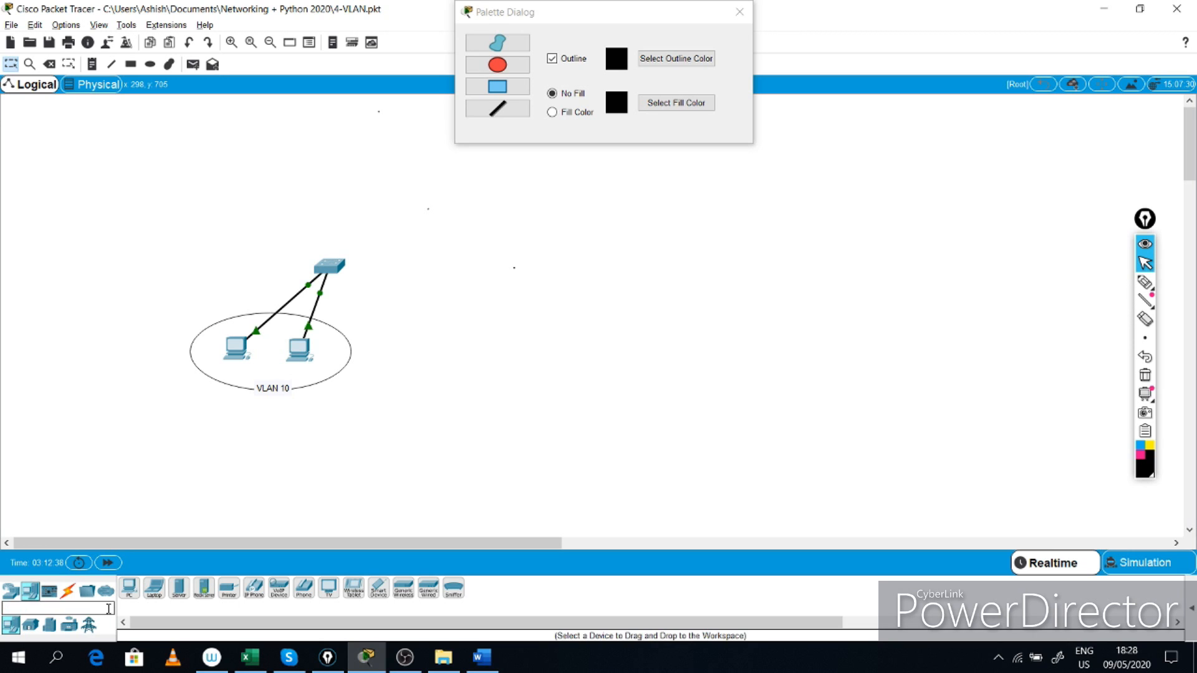
click(130, 587)
click(461, 249)
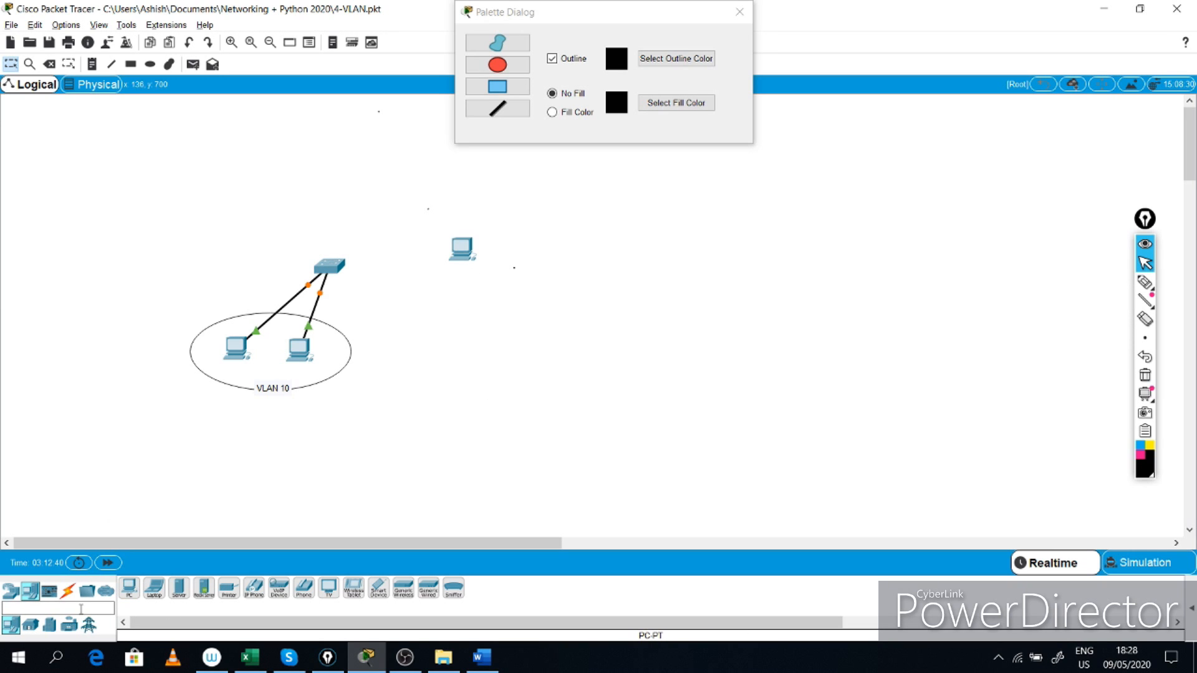
click(130, 588)
click(467, 284)
- Connect the switch to both PCs on its right using the automatically chosen connection type
click(67, 589)
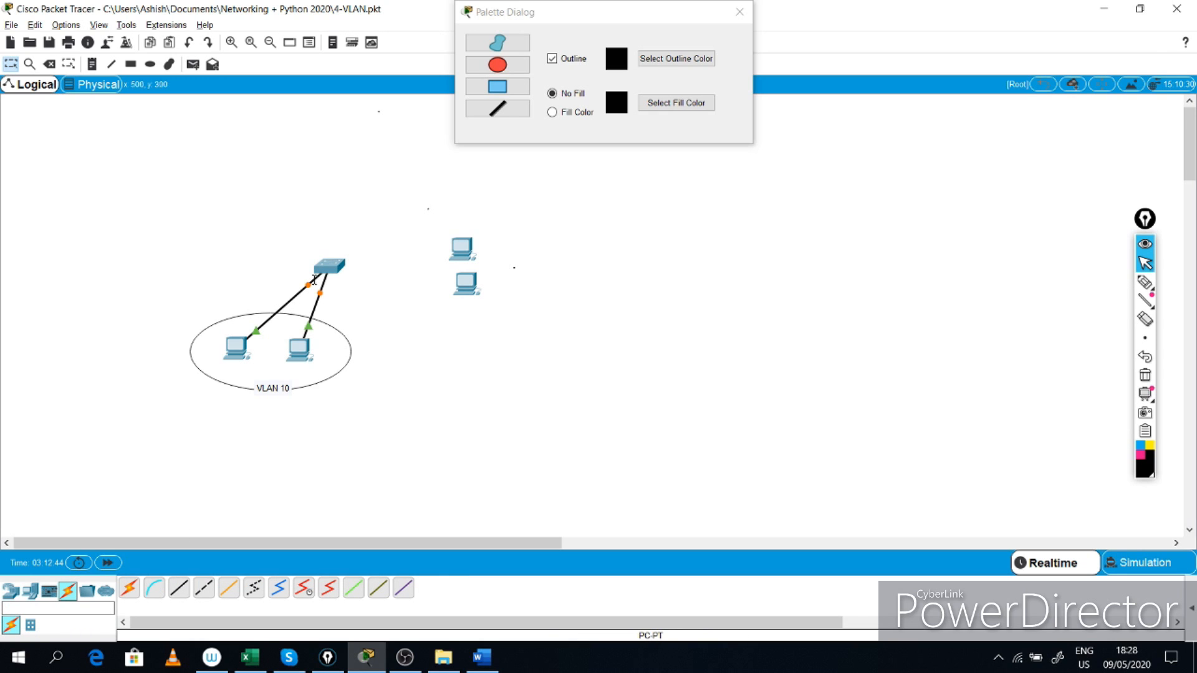
click(129, 588)
click(336, 269)
click(465, 282)
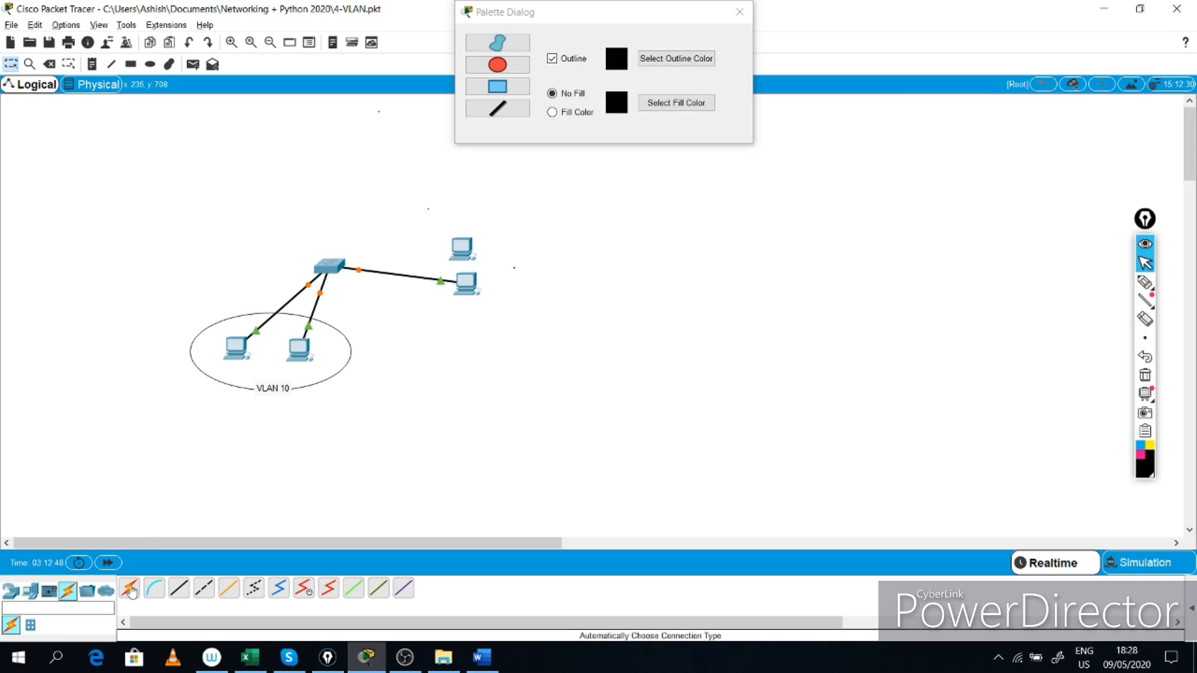
click(329, 266)
click(461, 248)
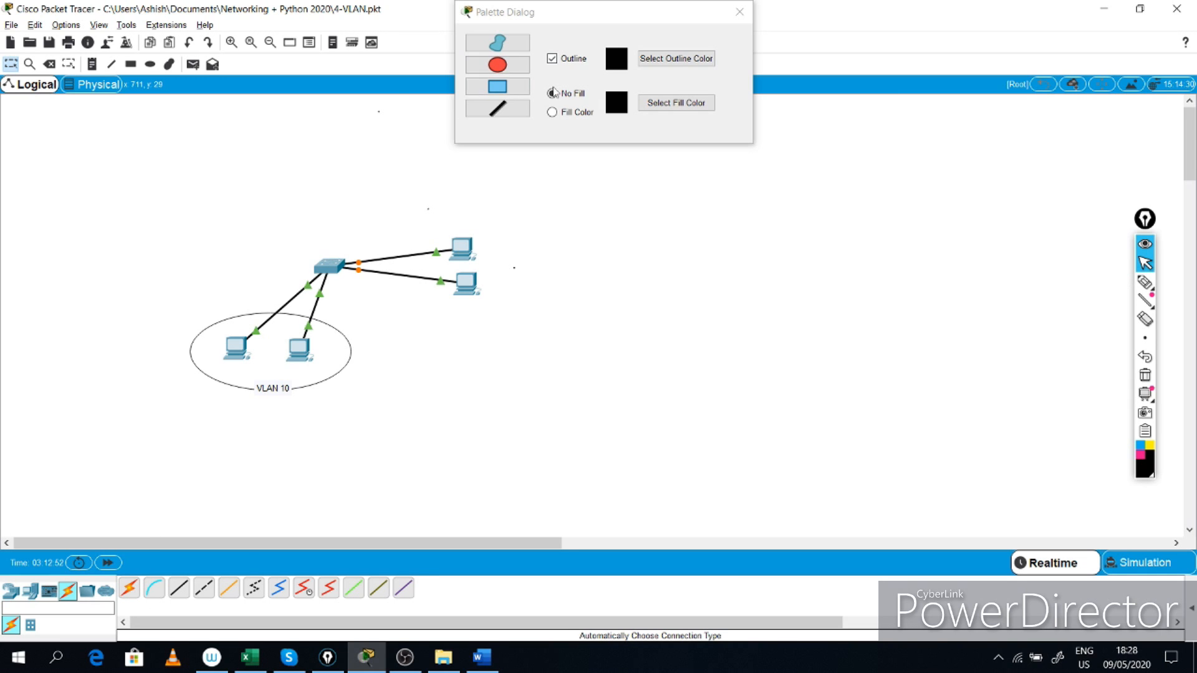
- Draw an unfilled ellipse around the two PCs on the right and place the label VLAN 20 inside it
click(498, 64)
drag(423, 209, 566, 329)
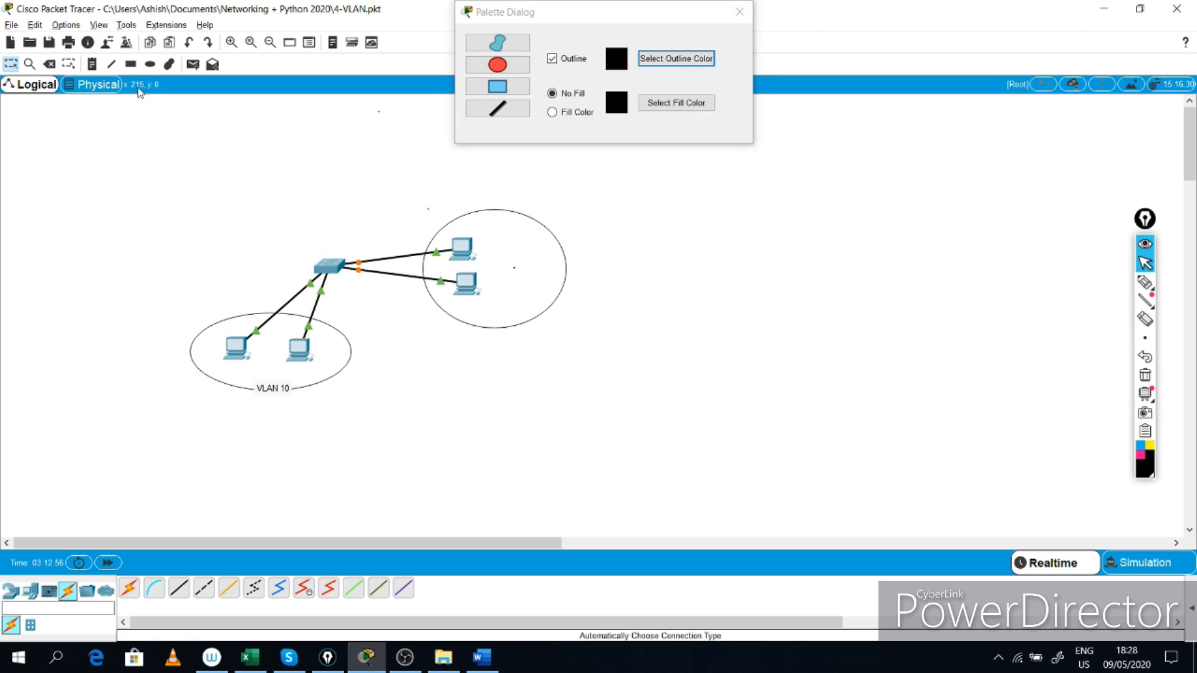
click(92, 64)
click(514, 255)
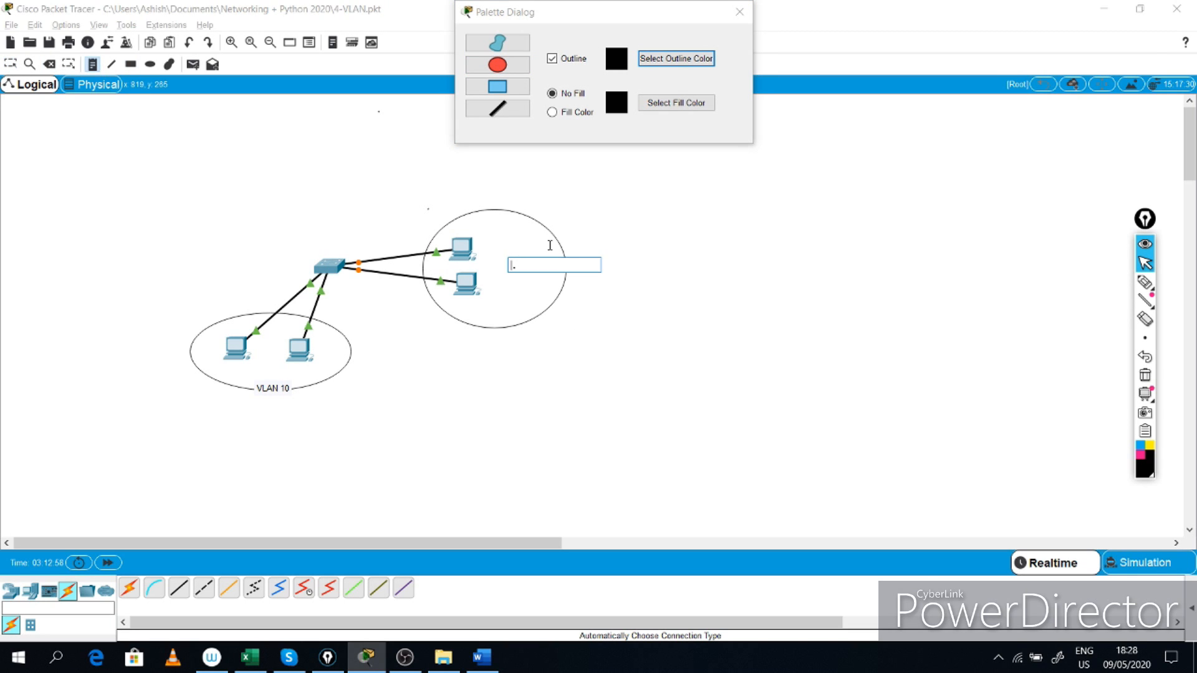
text(VLAN 20)
click(567, 394)
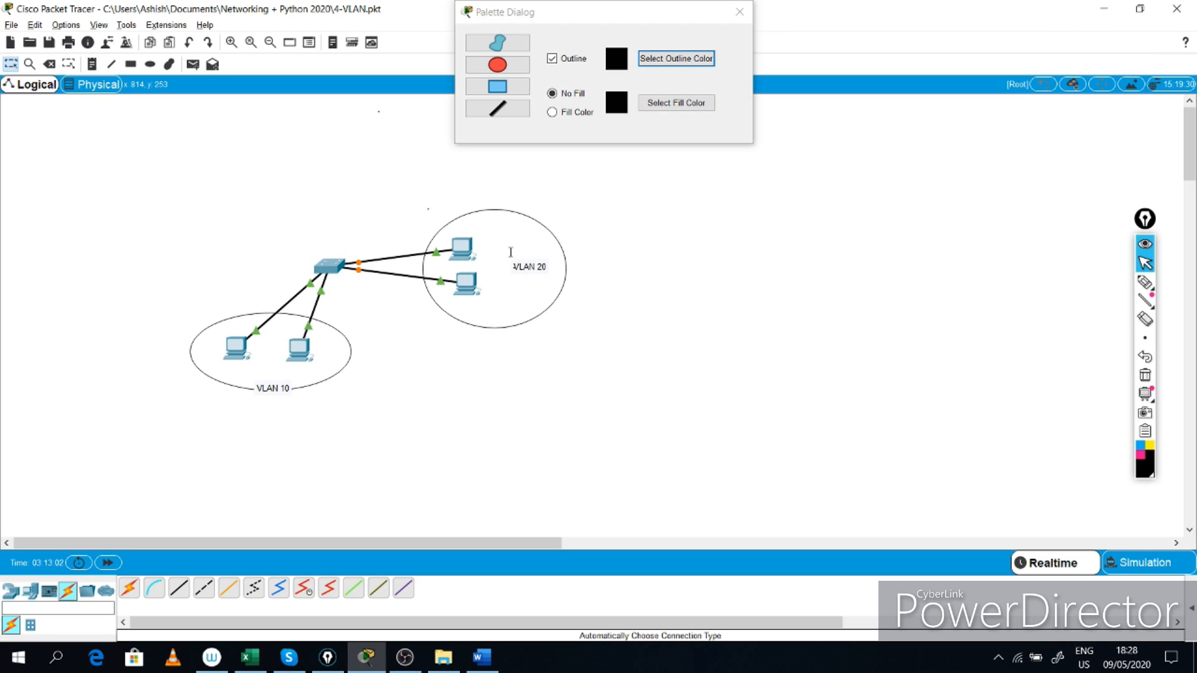
mouse_move(524, 267)
mouse_down()
mouse_move(555, 254)
mouse_move(512, 243)
mouse_move(474, 288)
mouse_move(514, 256)
mouse_up()
- Place two separate 2950T switches side by side to the right of the VLAN 20 group
mouse_move(360, 261)
click(14, 593)
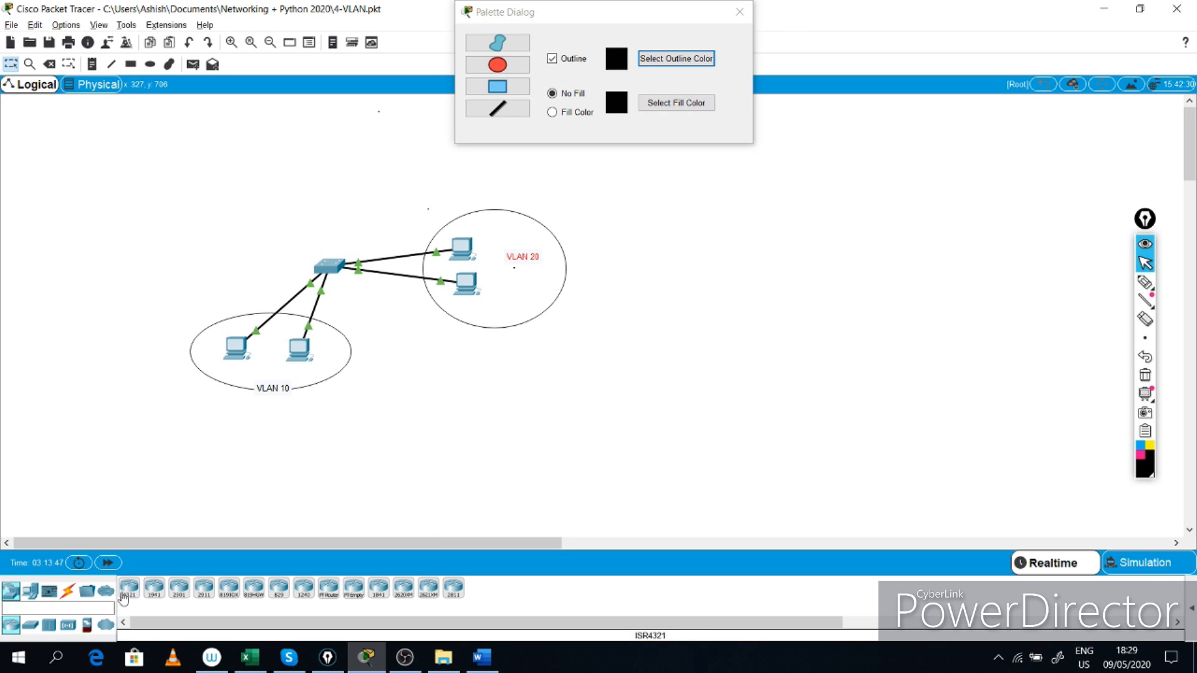
click(30, 626)
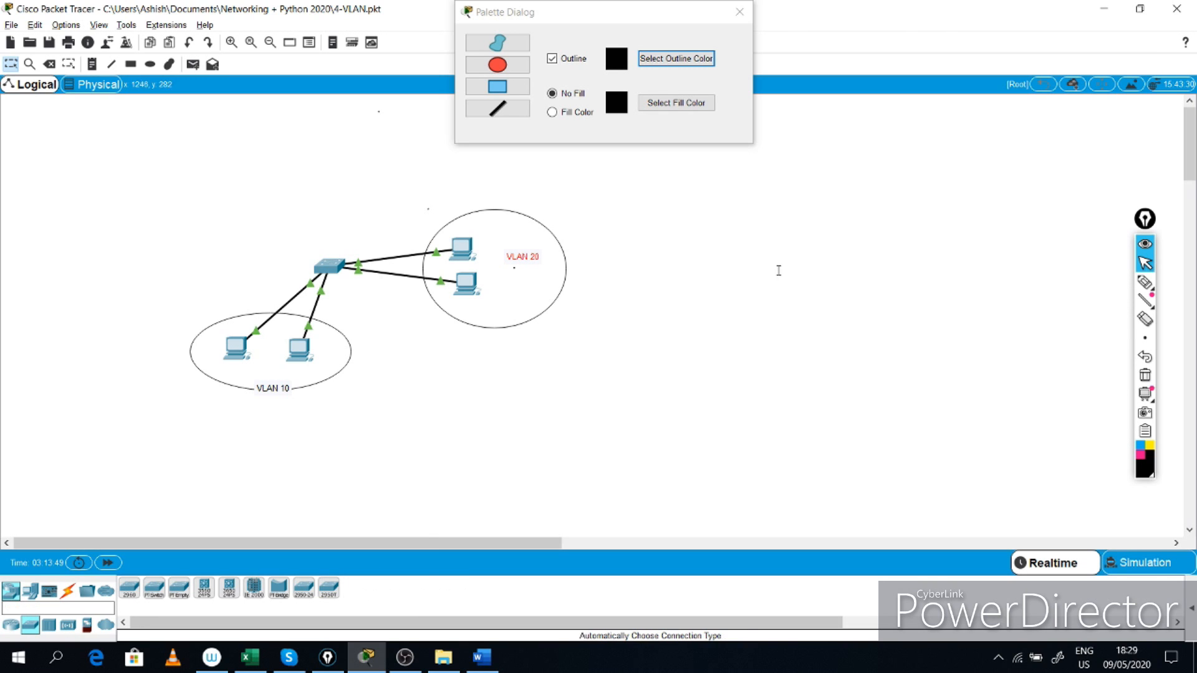
click(328, 587)
click(696, 286)
click(328, 588)
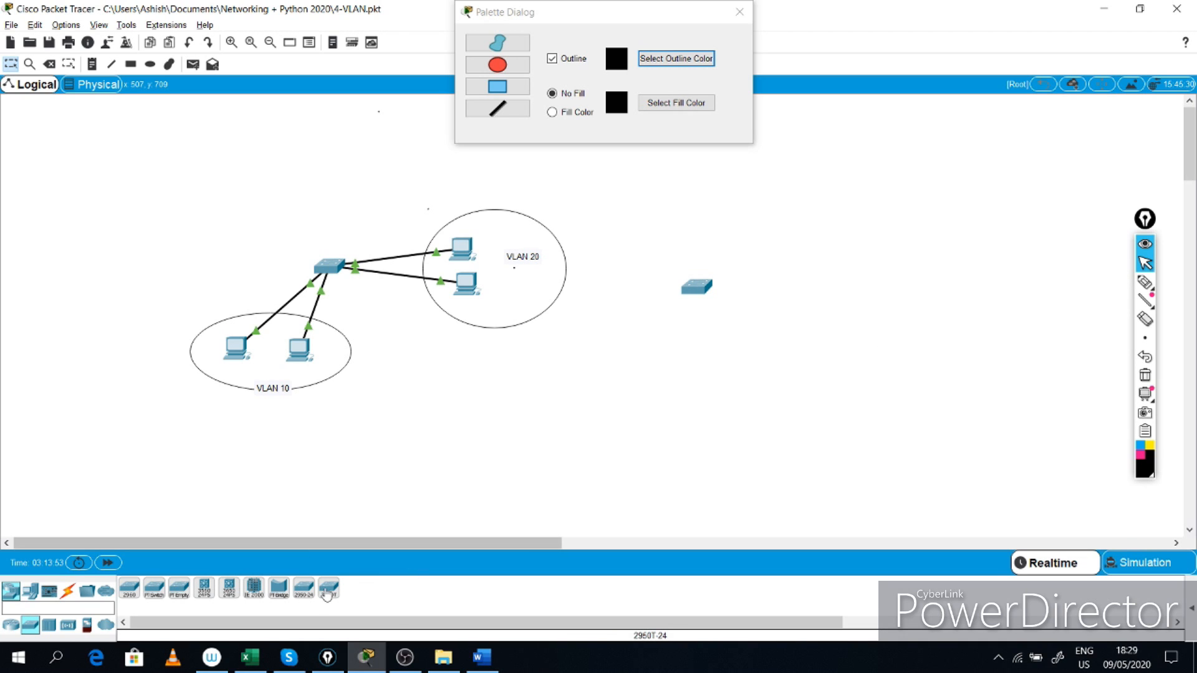
click(863, 284)
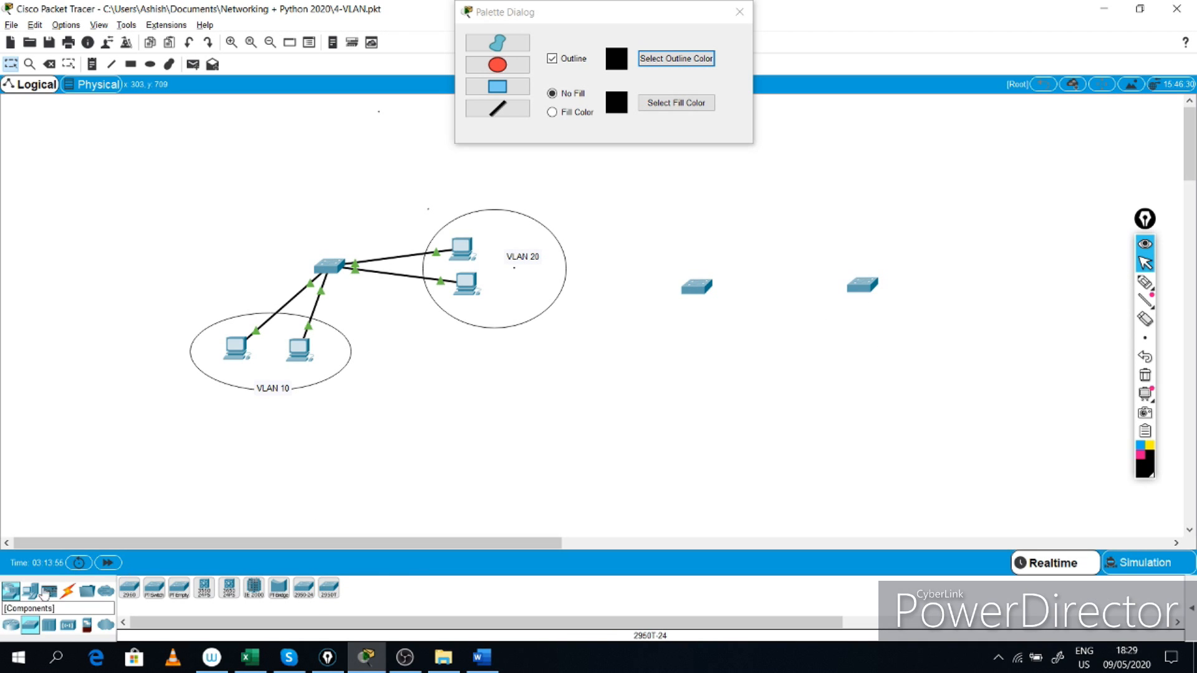
- Link the two separate switches with two automatically chosen connections and draw an ellipse around them
click(68, 589)
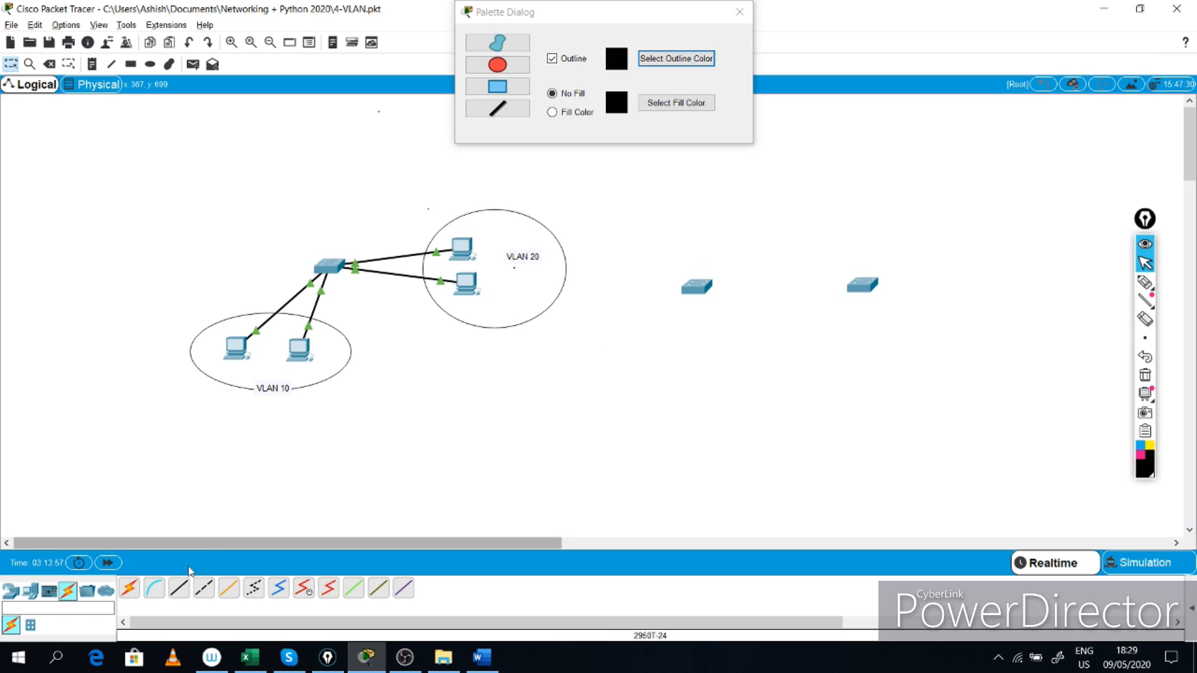
click(129, 588)
click(709, 286)
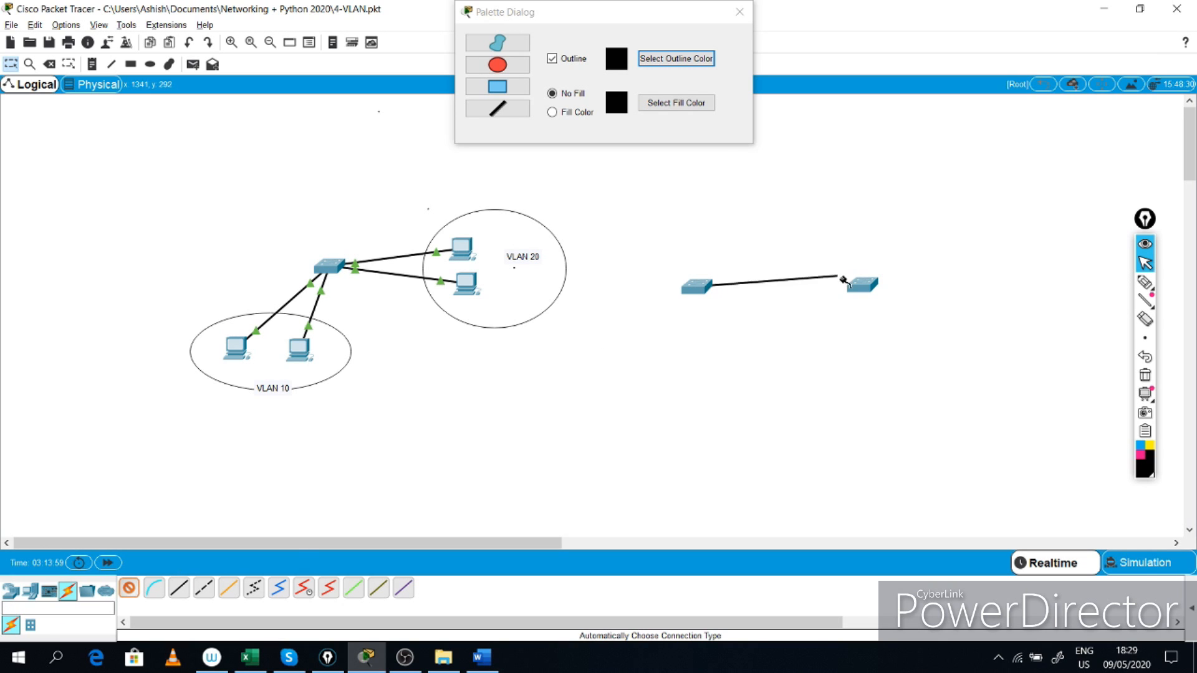
click(859, 285)
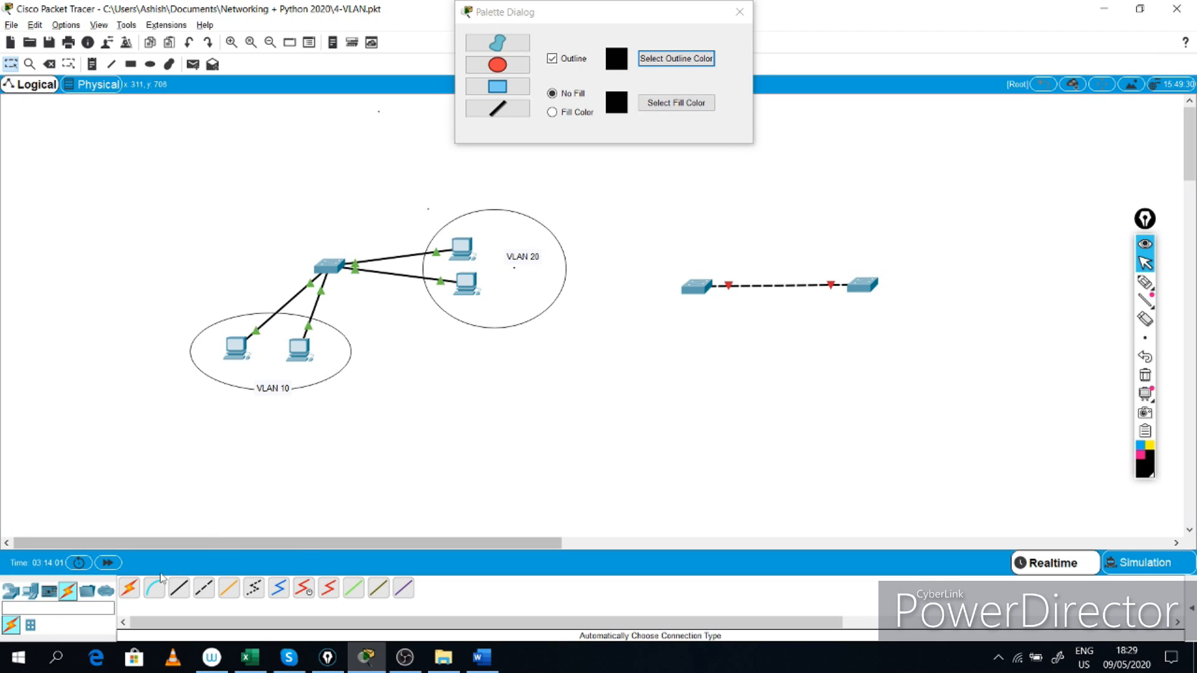
click(129, 588)
click(708, 292)
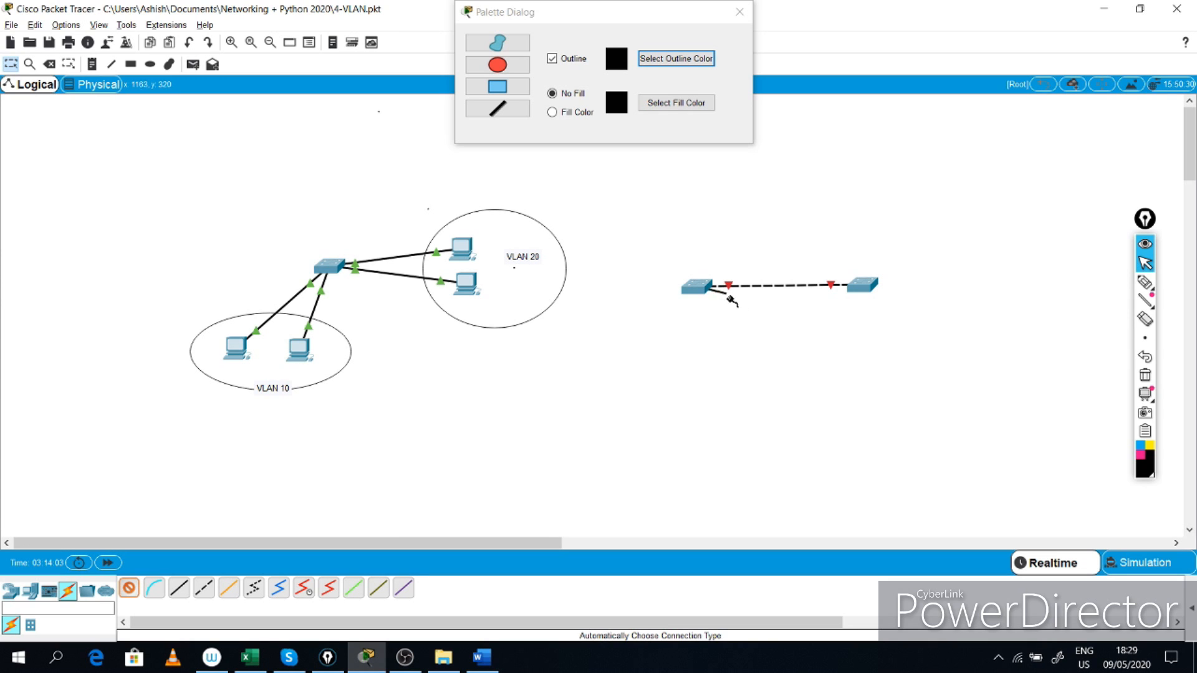
click(860, 285)
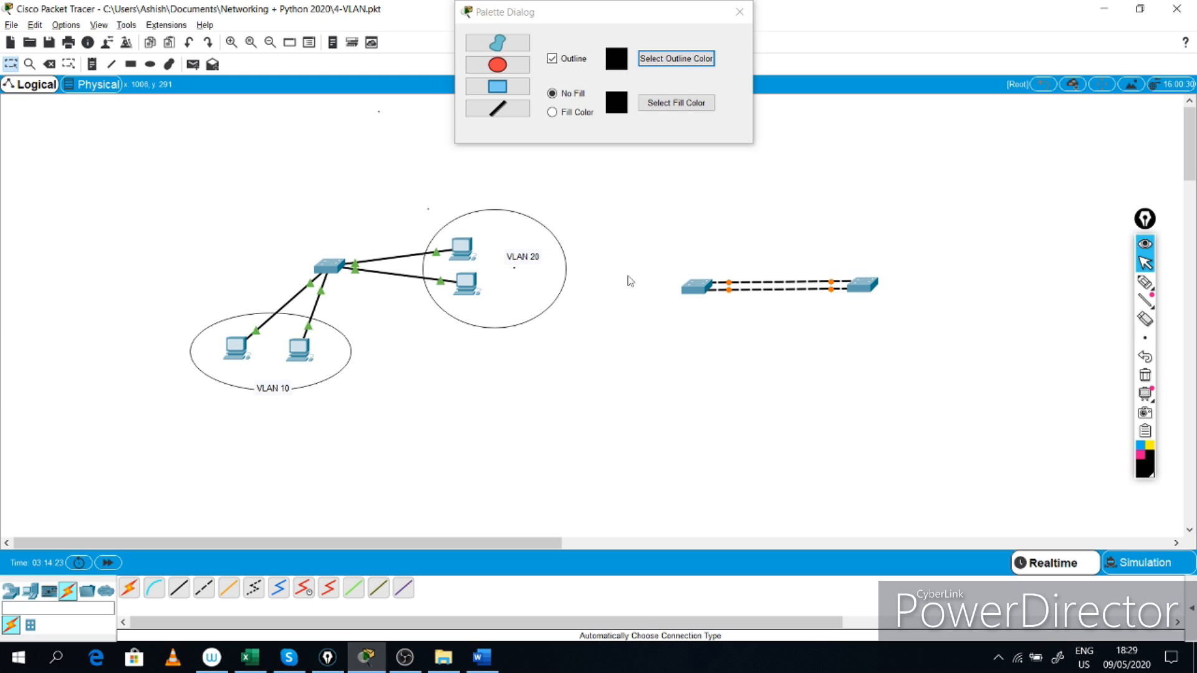
click(497, 64)
mouse_move(659, 225)
mouse_down()
mouse_move(930, 382)
mouse_move(939, 369)
mouse_up()
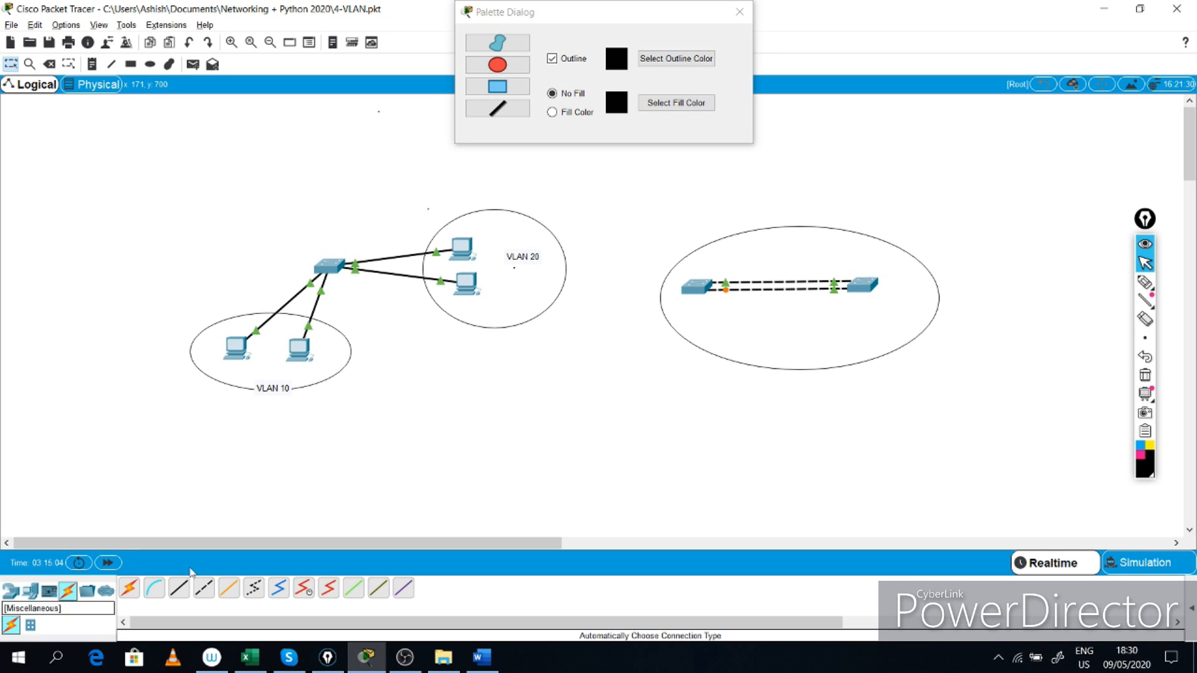
- Delete the ellipse around the two separate switches, their links and both switches
click(50, 64)
click(779, 228)
click(786, 283)
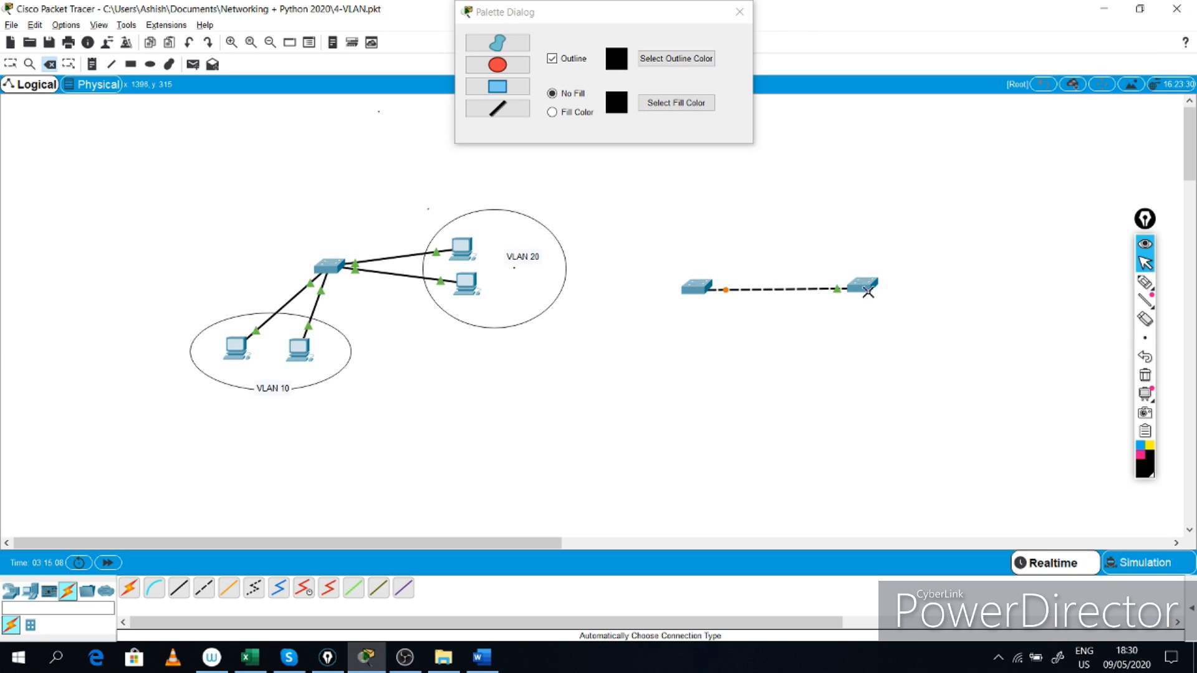
click(864, 289)
click(689, 288)
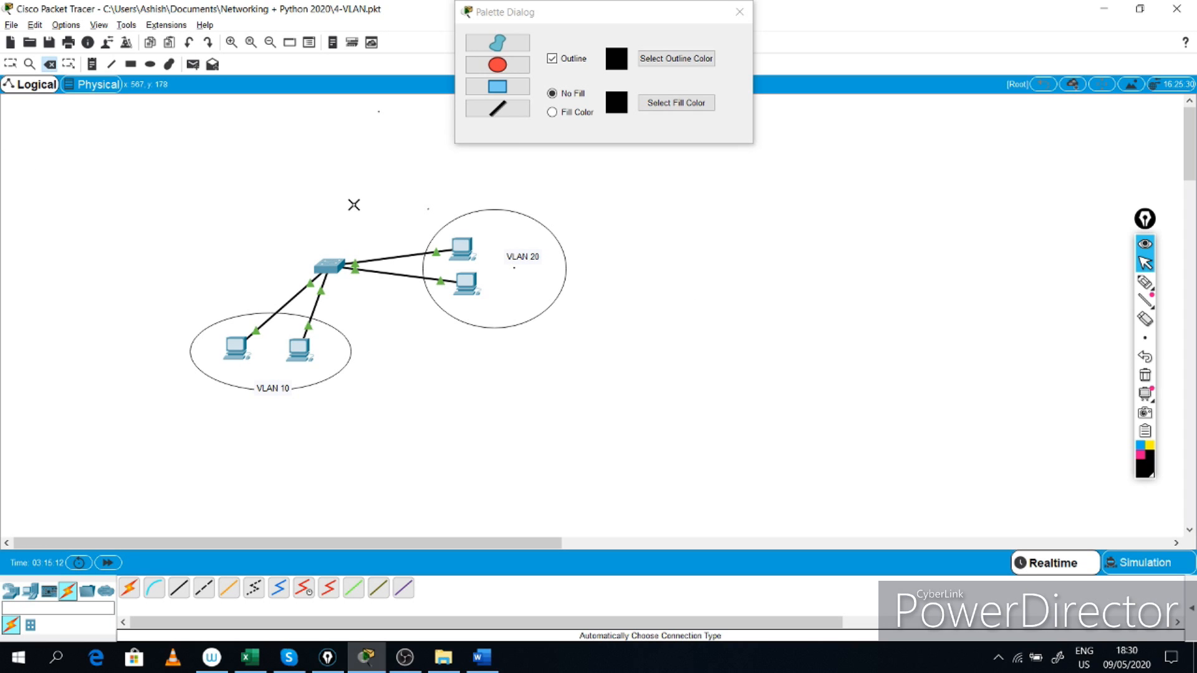
key(Escape)
- Open the command line interface of the switch joining the VLAN groups, keeping the drawing palette and switch window clear of the topology
drag(555, 13, 1059, 12)
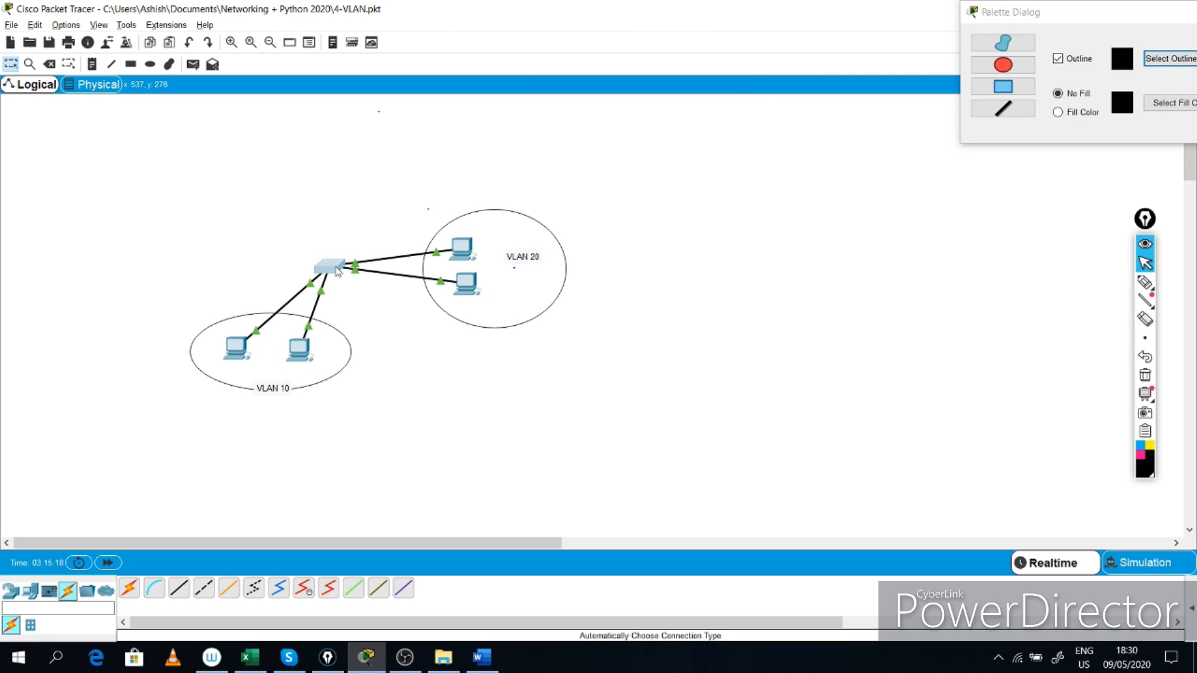
click(340, 269)
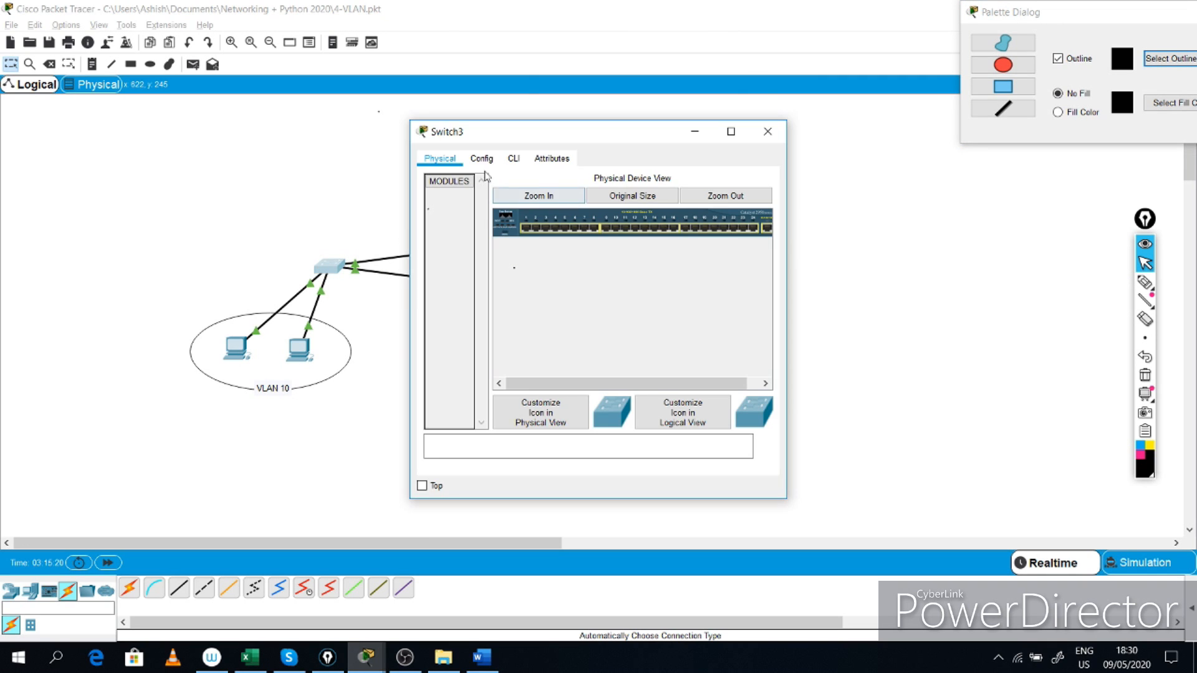
click(514, 158)
drag(573, 131, 772, 77)
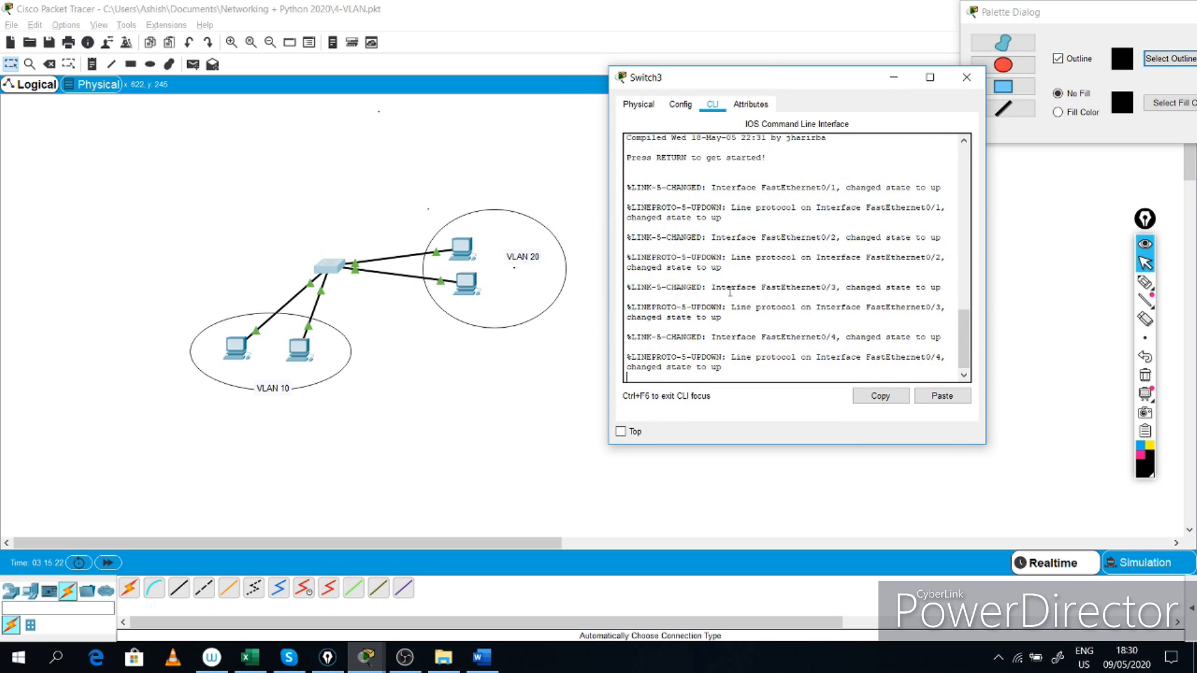
- Wake the switch console and enter privileged EXEC mode with en
key(Return)
key(Return)
key(Return)
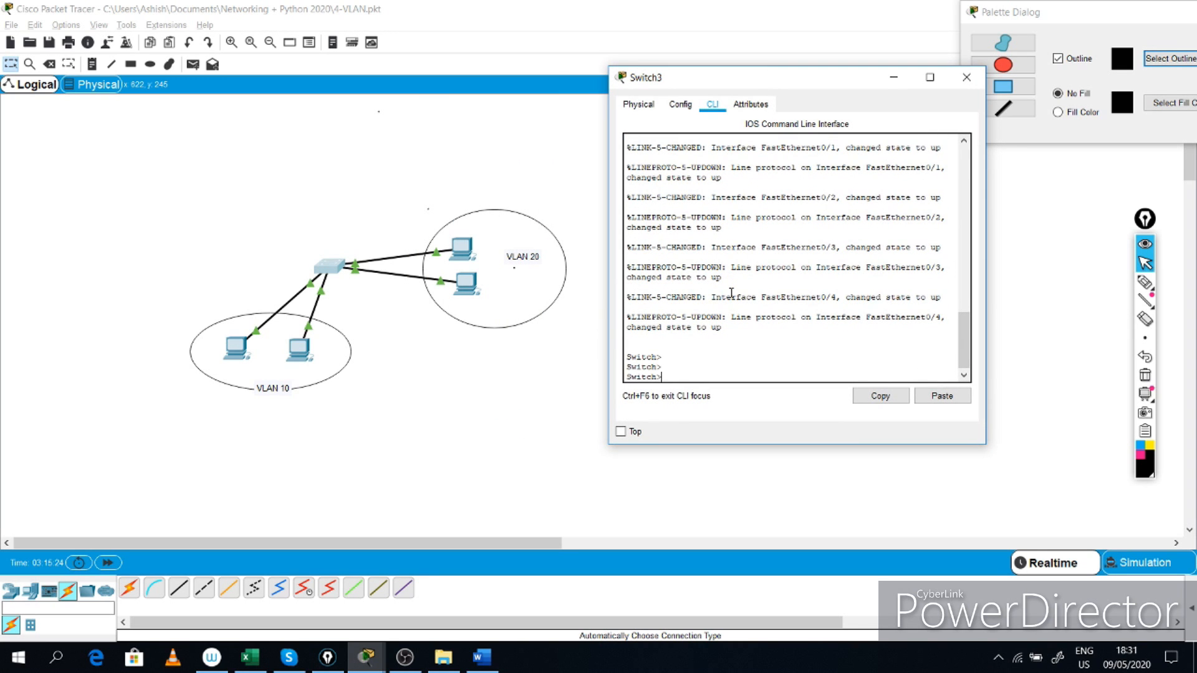
text(en)
key(Return)
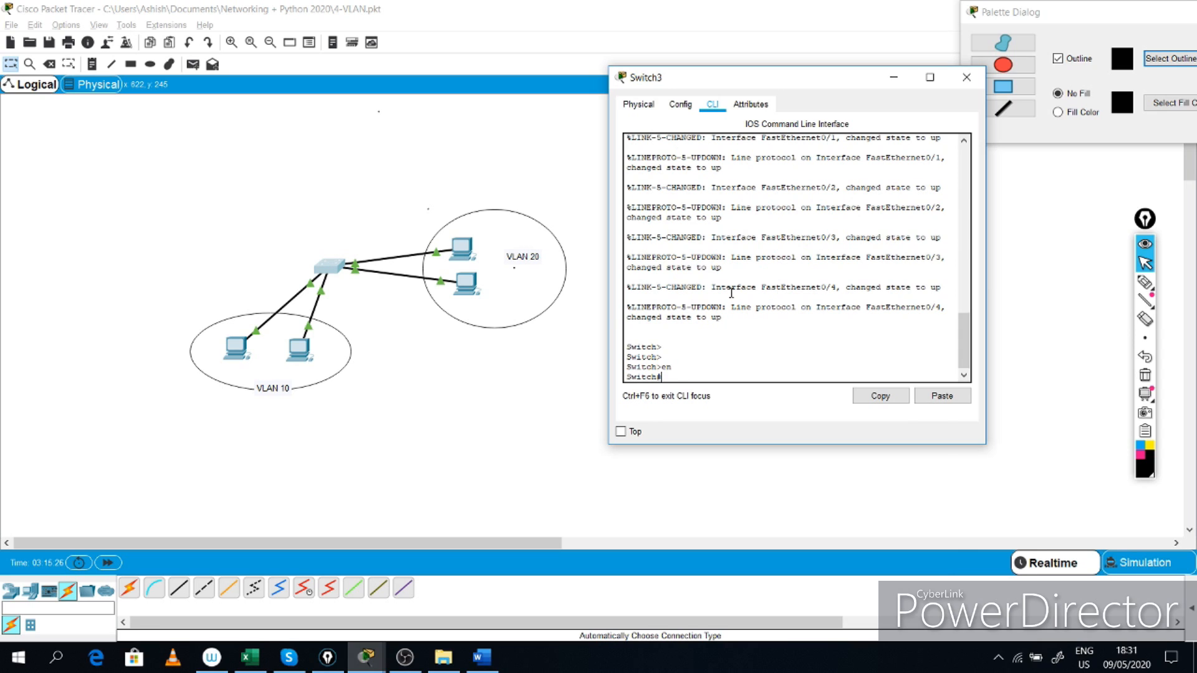
text(config)
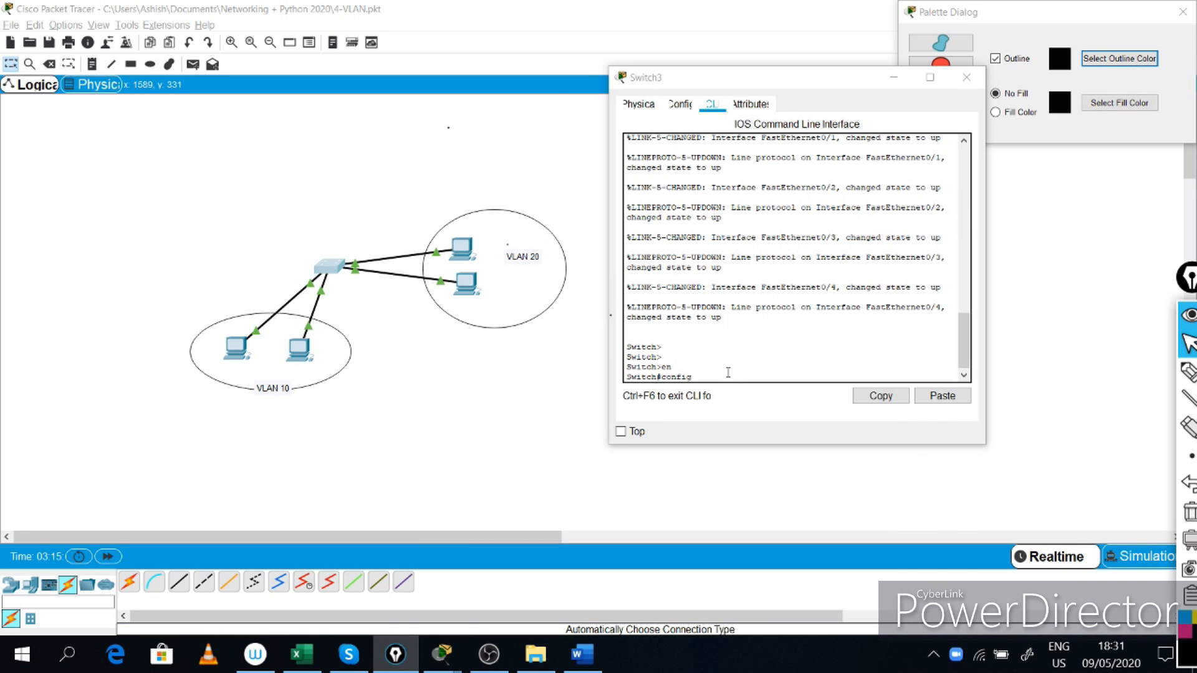
click(728, 373)
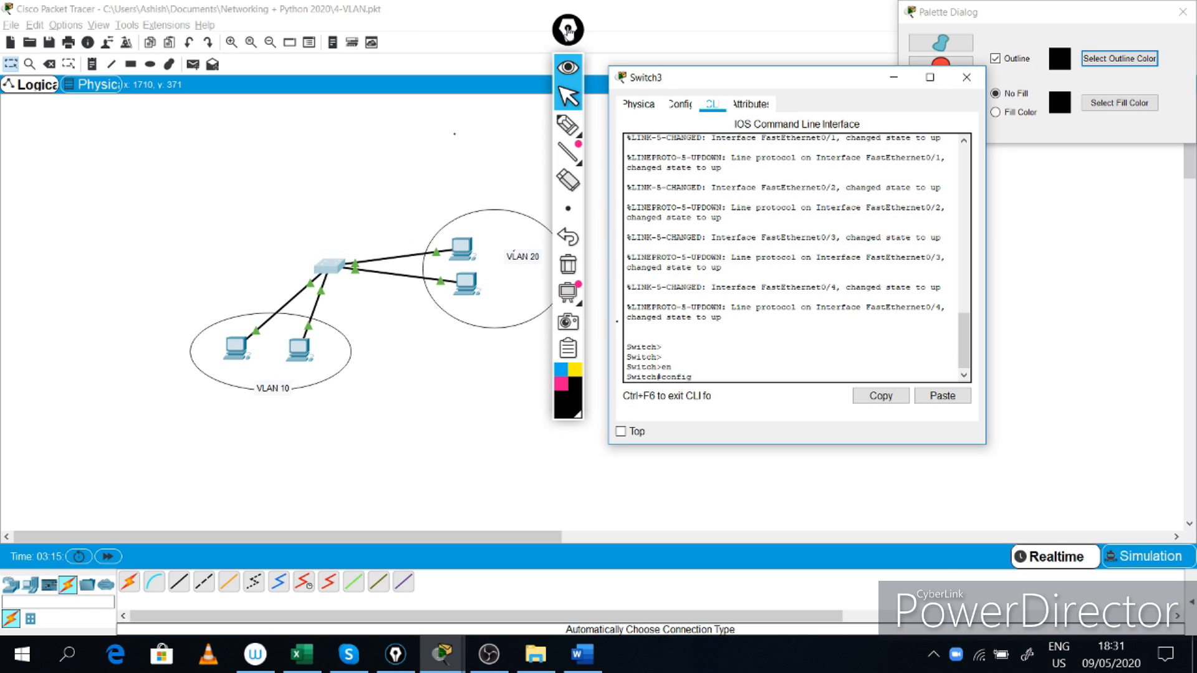
click(567, 30)
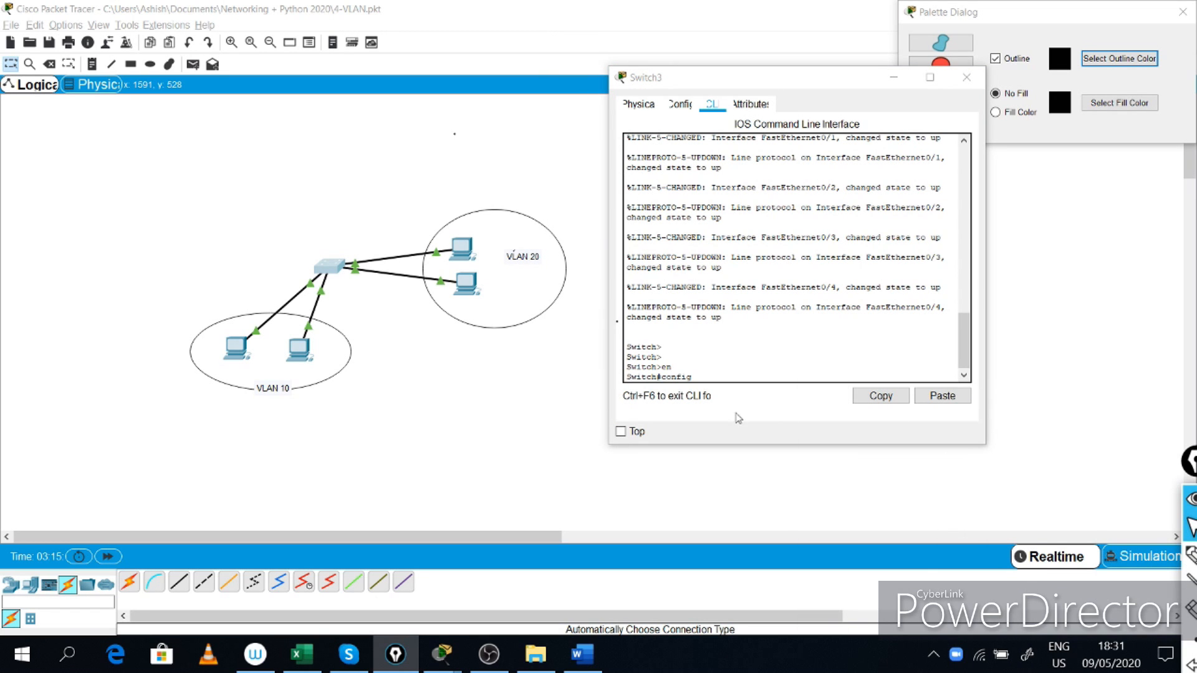
click(698, 373)
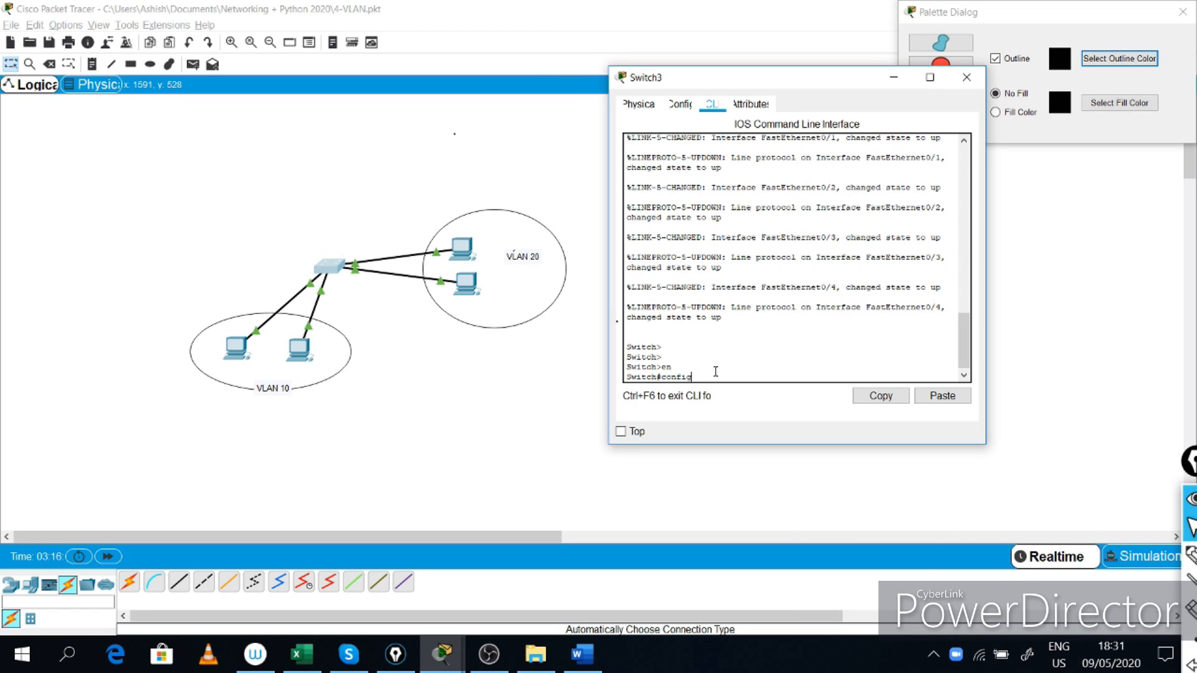
key(BackSpace)
key(BackSpace)
key(BackSpace)
key(BackSpace)
key(BackSpace)
key(BackSpace)
text(config t)
key(Return)
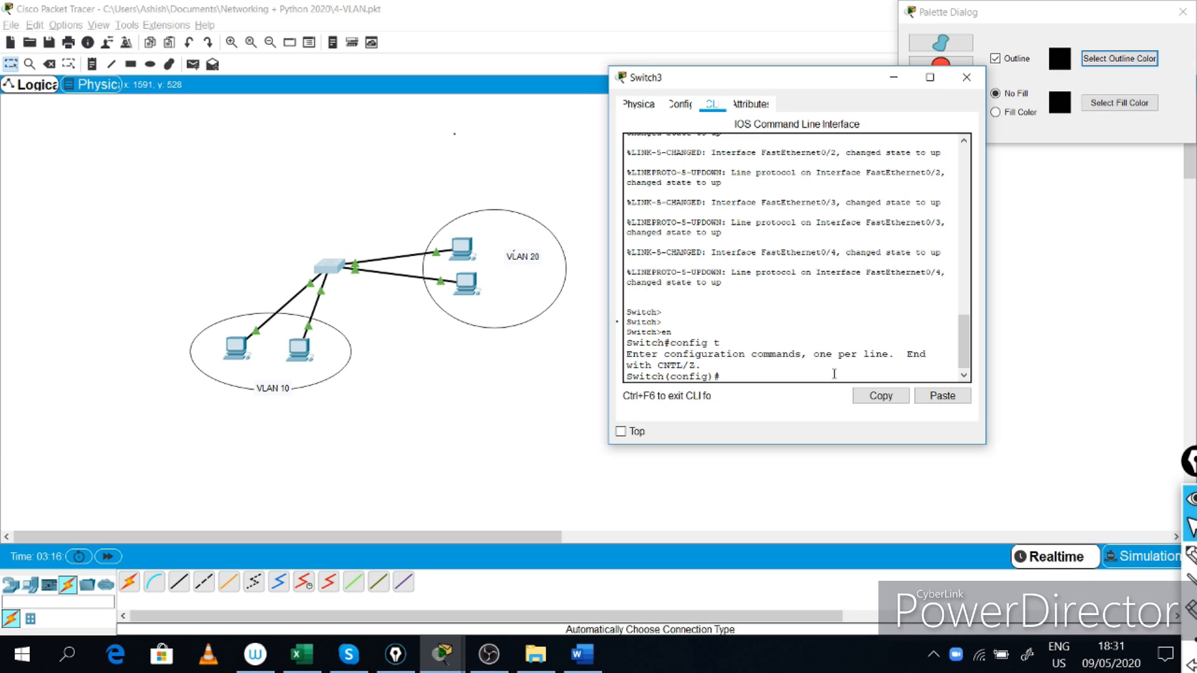
key(ctrl+z)
key(Return)
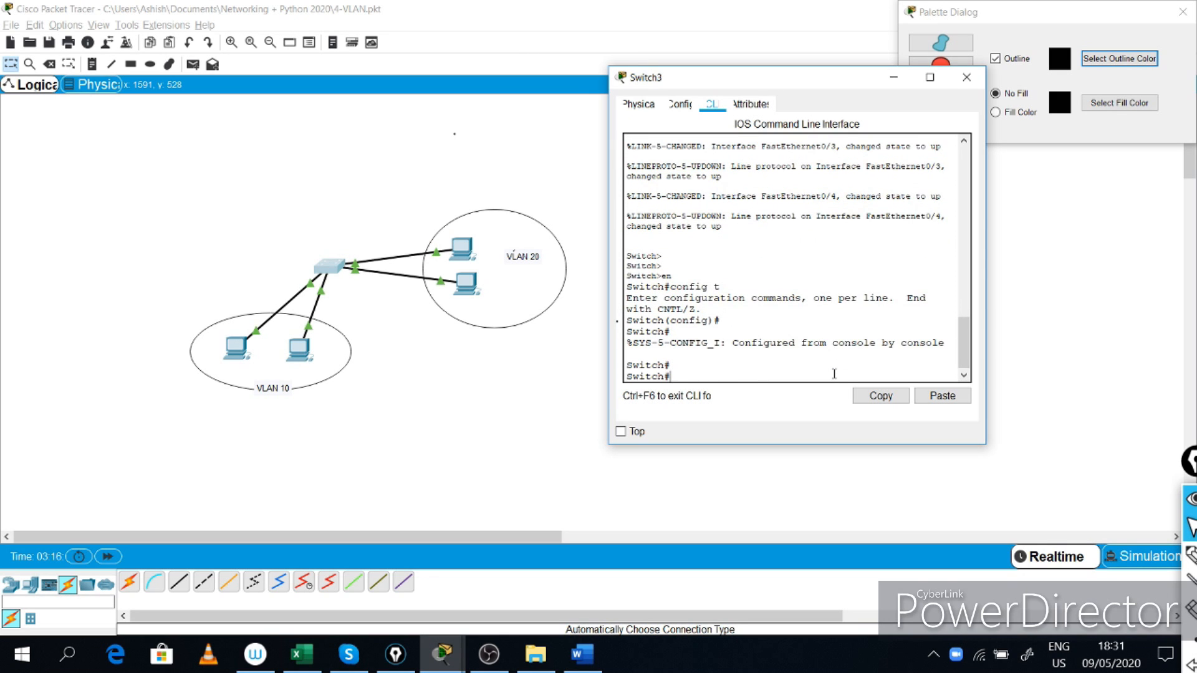
- Run show vlan brief, widen the switch window for the table, and examine the ports listed under the default VLAN
text(show vlan brief)
key(Return)
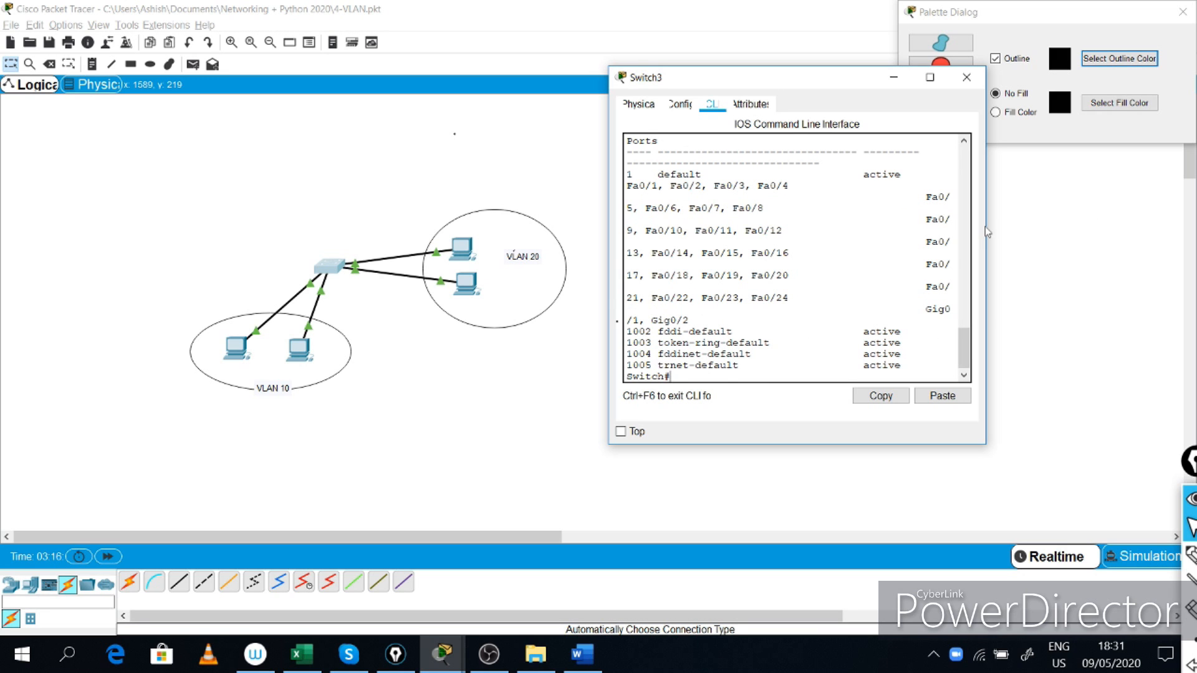
drag(1001, 225, 1192, 219)
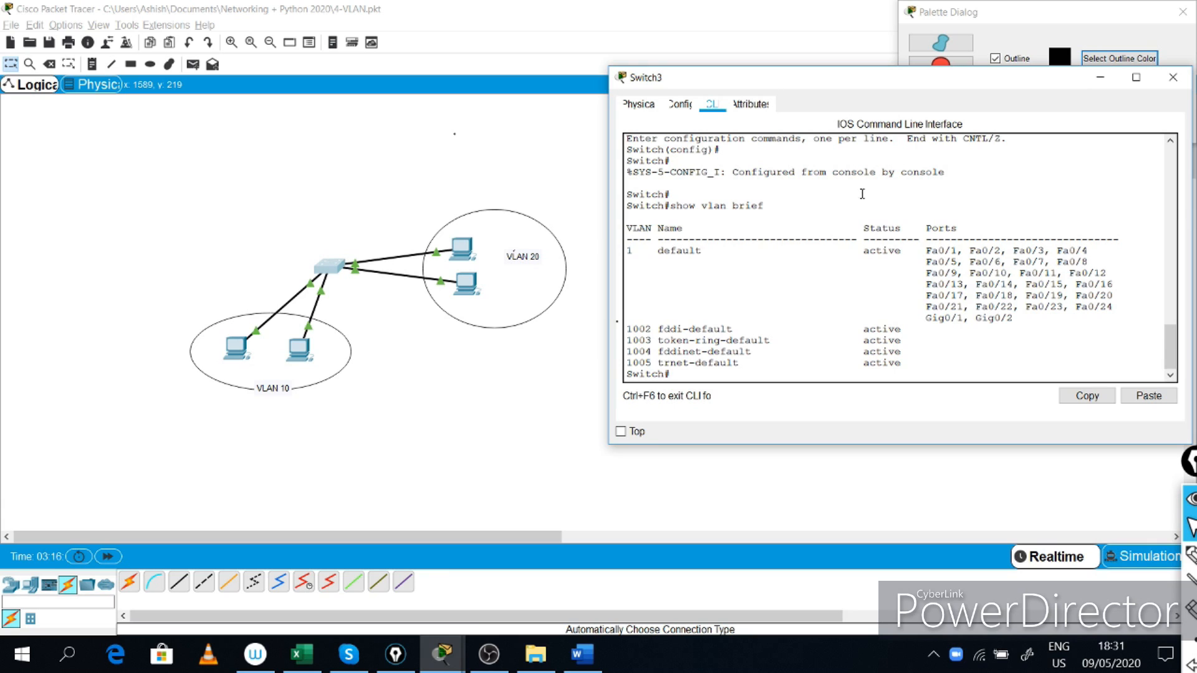
drag(629, 249, 1104, 318)
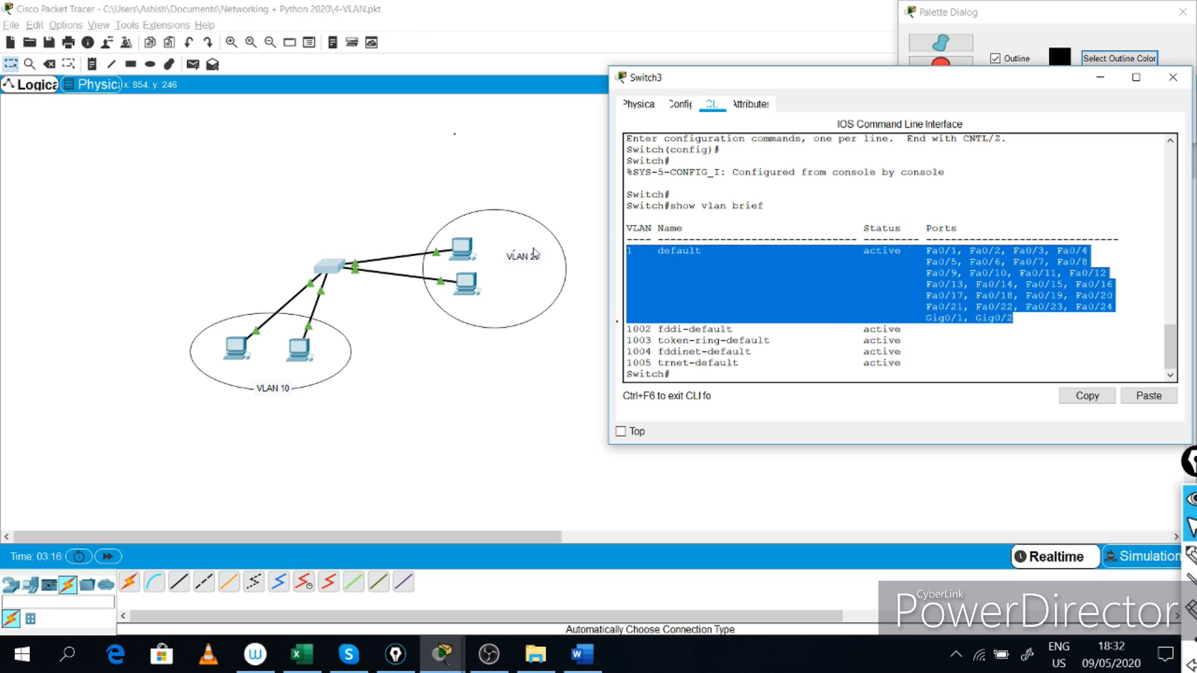
click(926, 273)
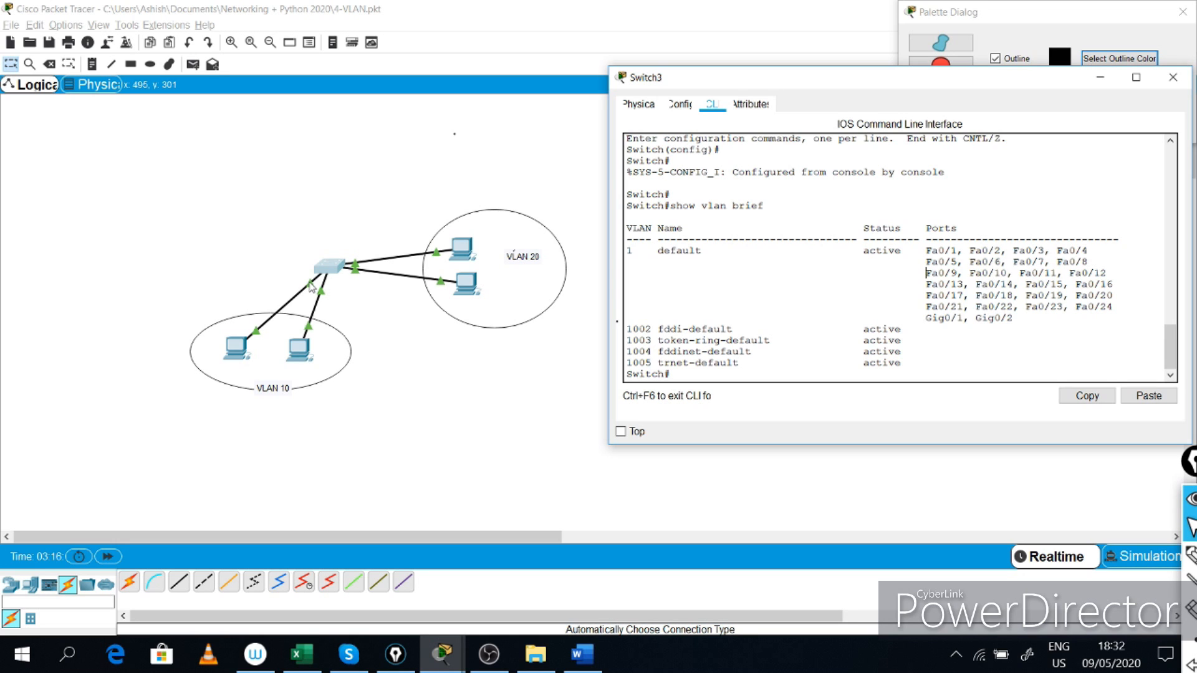
- Close the switch window, always show port labels in the logical workspace, and shift the VLAN 10 PC on Fa0/2 slightly right
click(1176, 77)
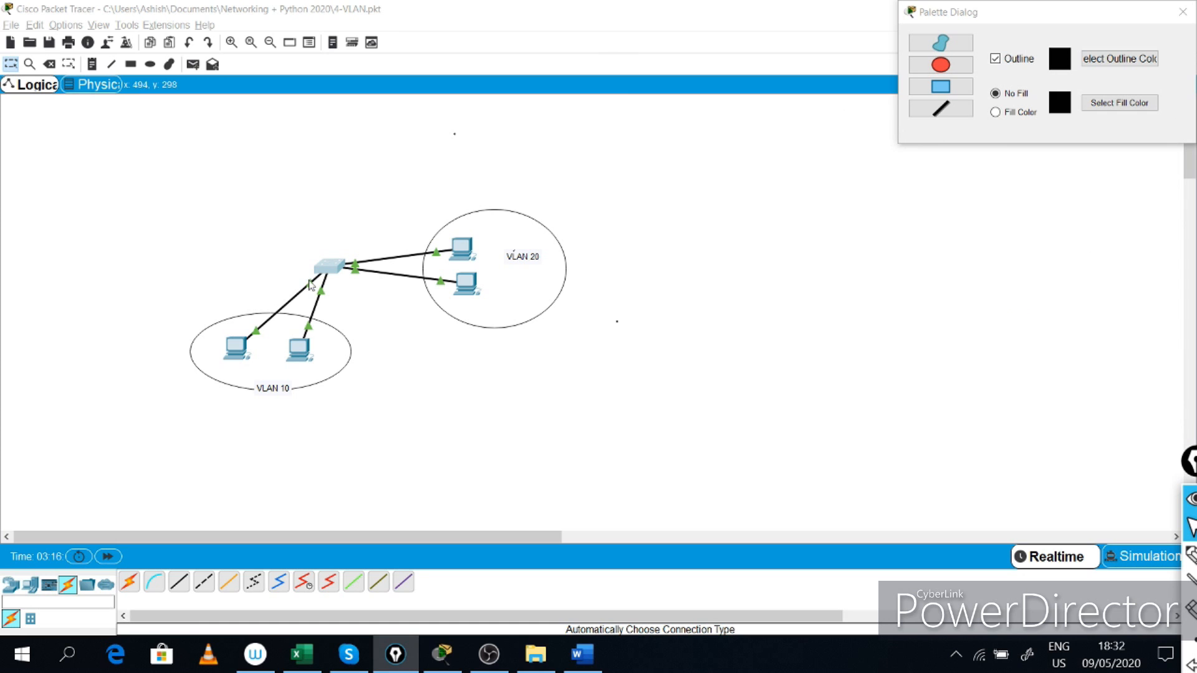
click(76, 25)
click(88, 40)
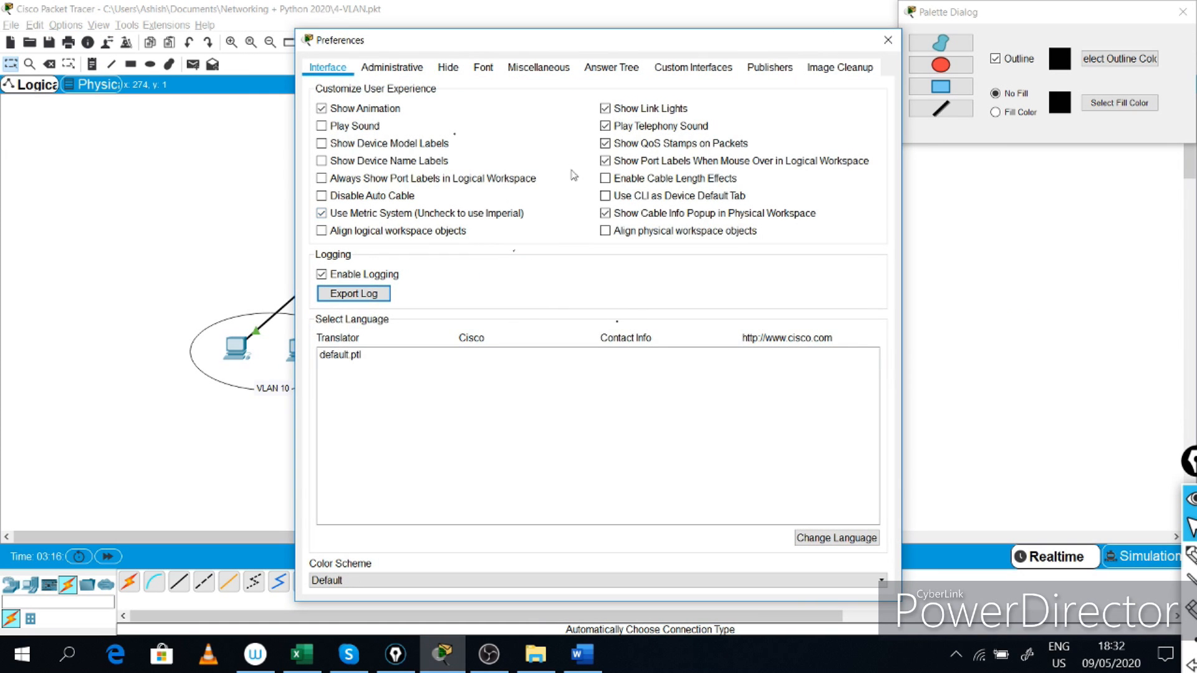
click(321, 181)
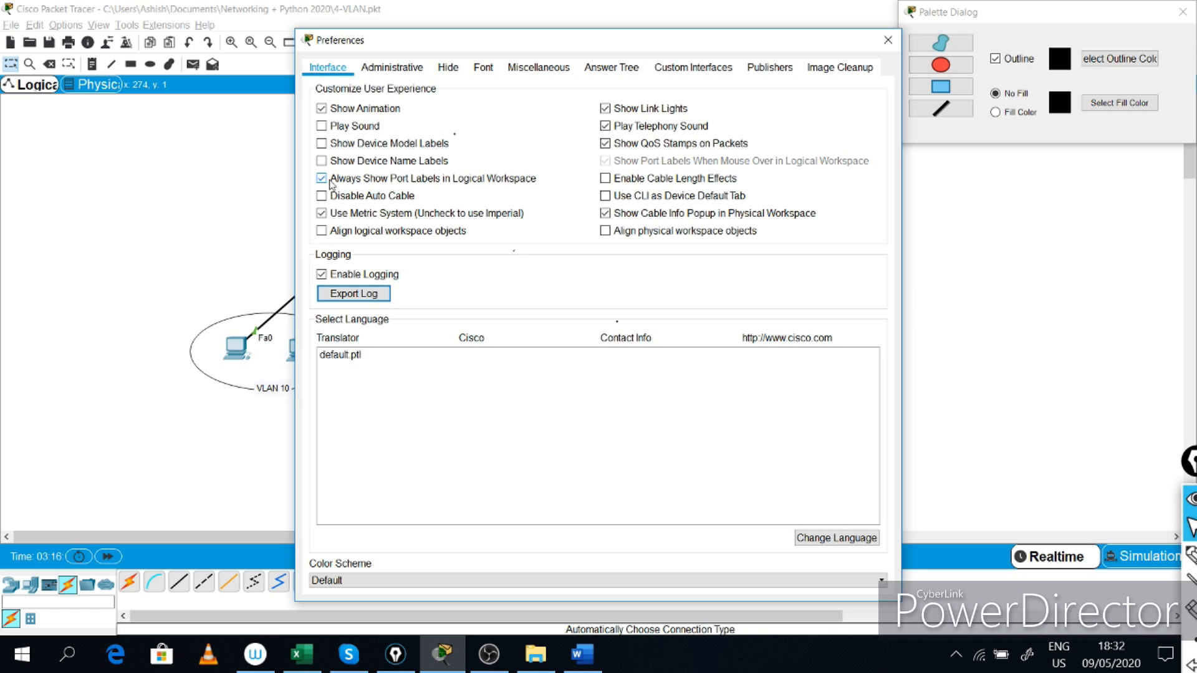
key(Escape)
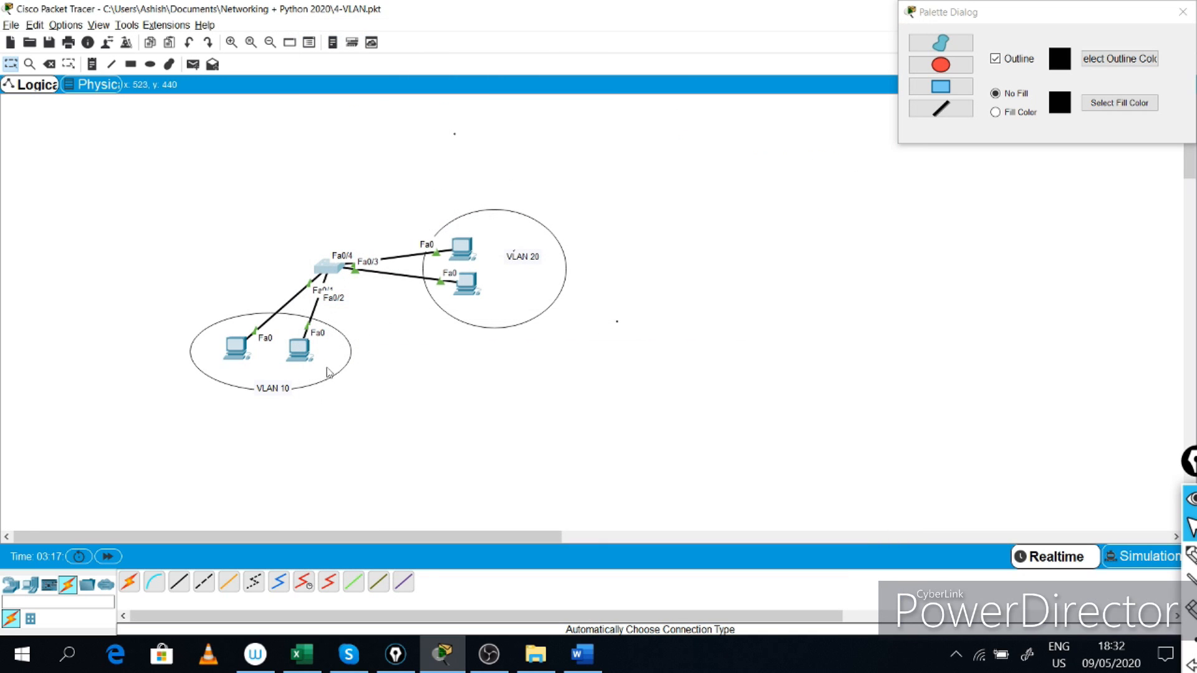
drag(234, 332, 321, 364)
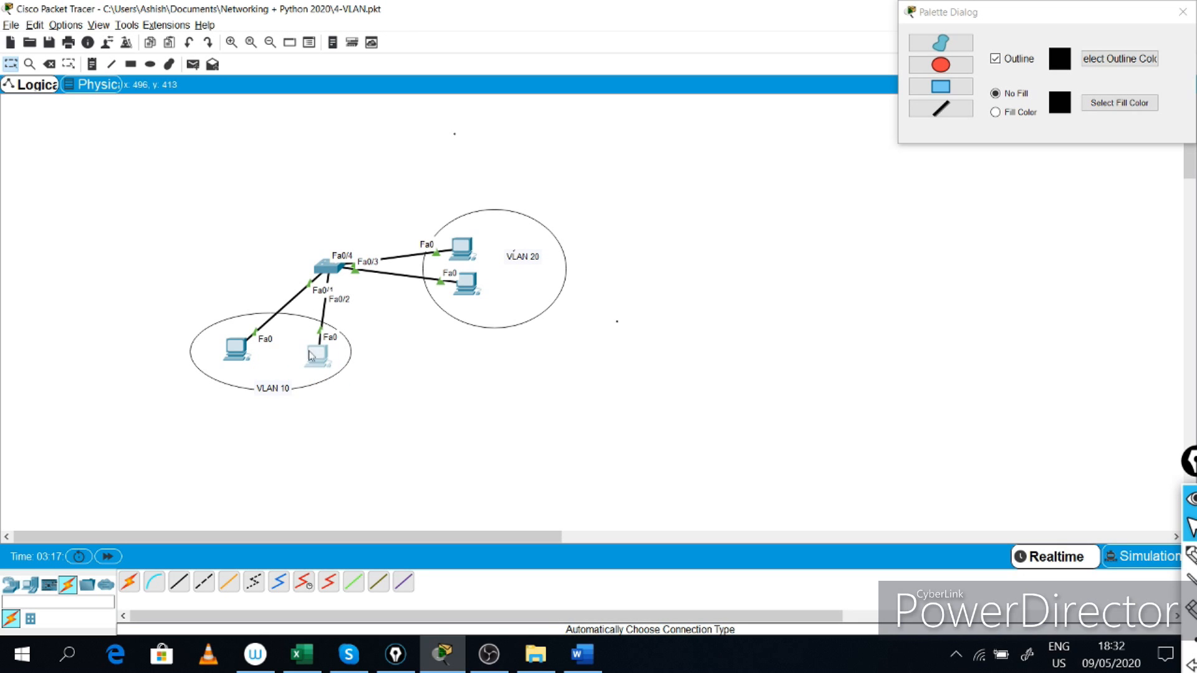
- Reopen the switch's command line in a widened window clear of the topology and review the default VLAN's port list
click(332, 268)
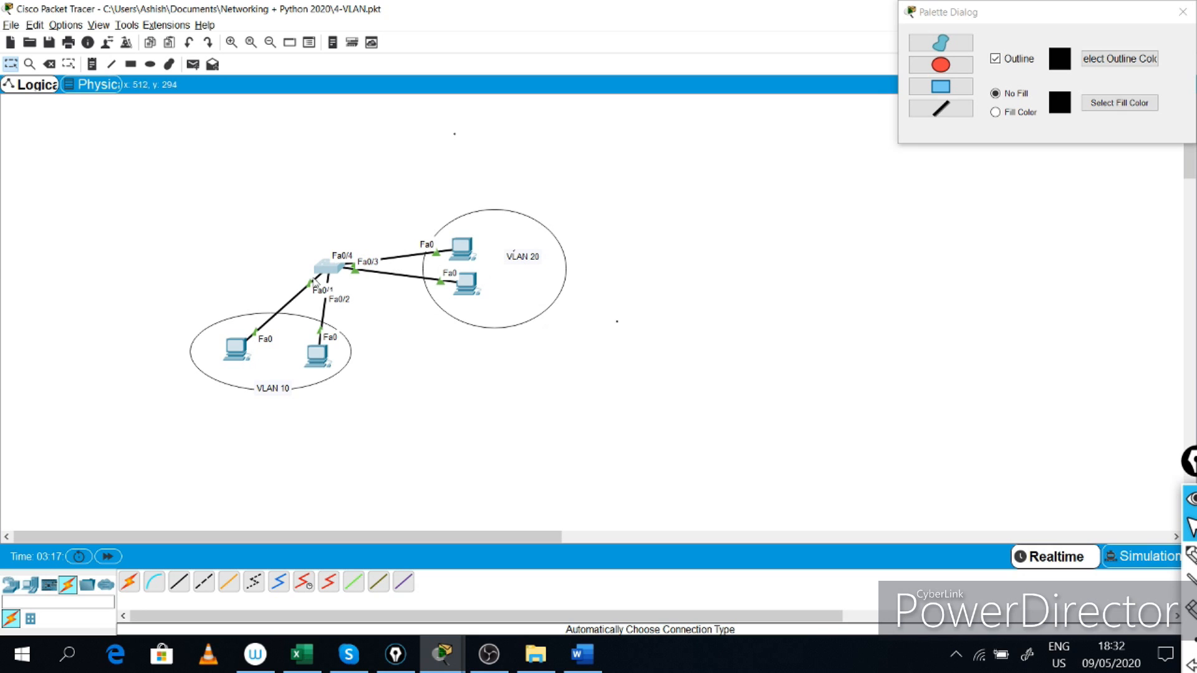
double_click(340, 271)
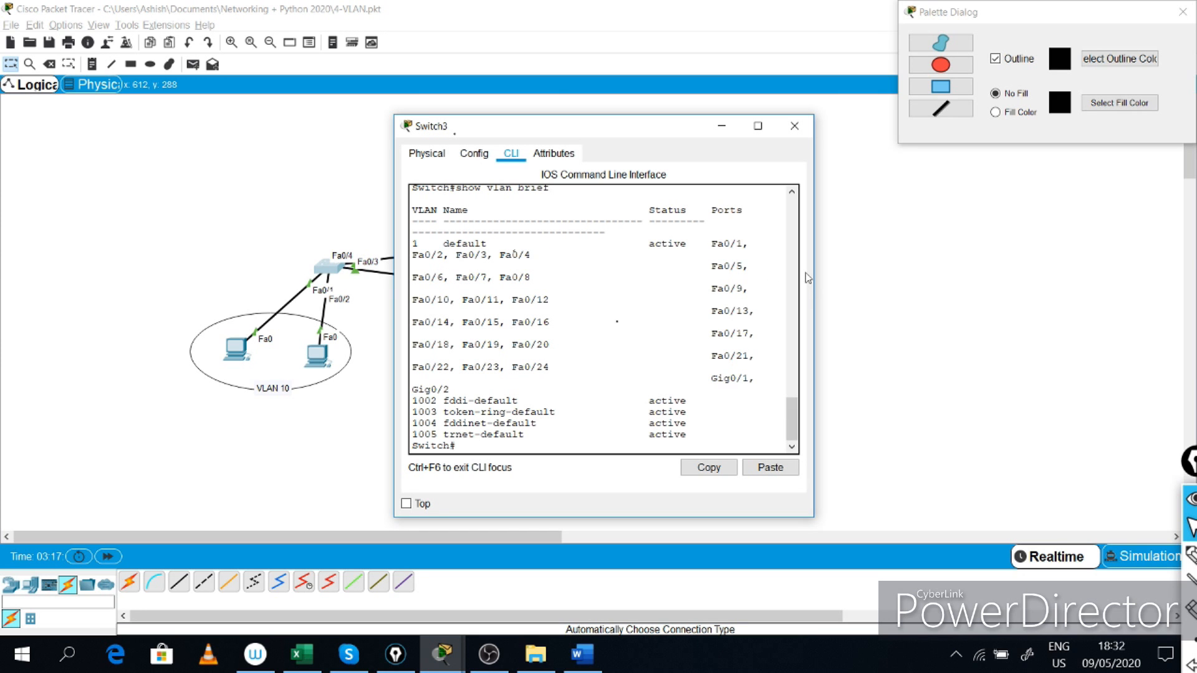
drag(813, 272, 1111, 272)
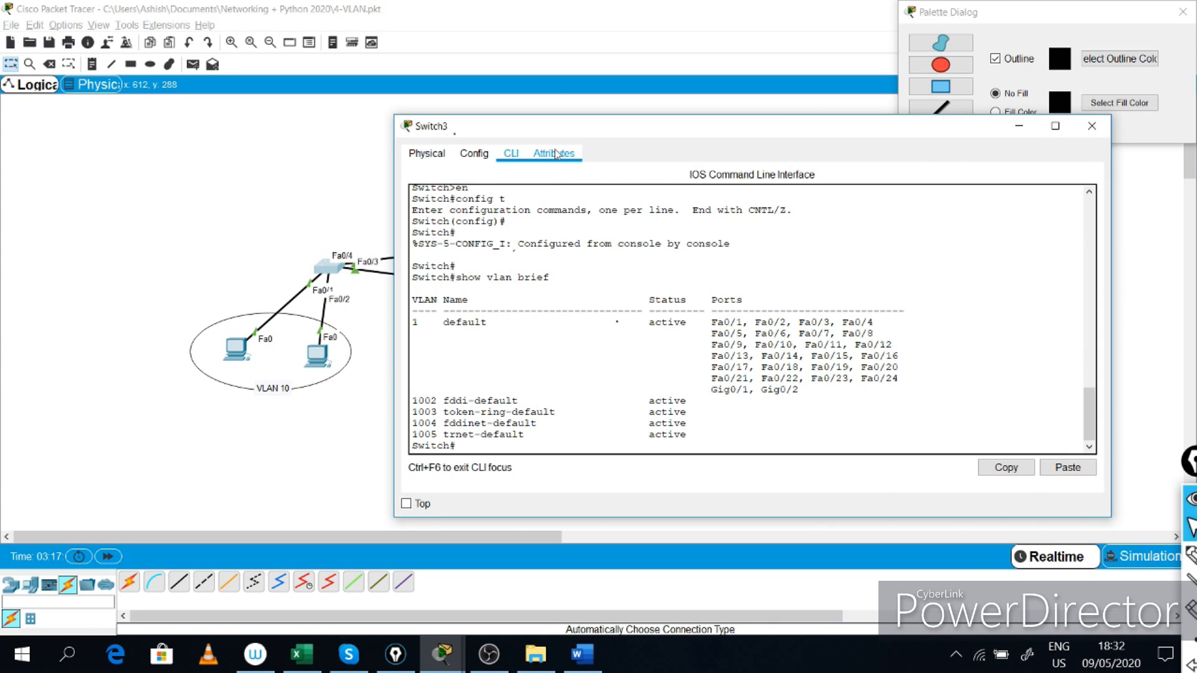
drag(570, 126, 739, 120)
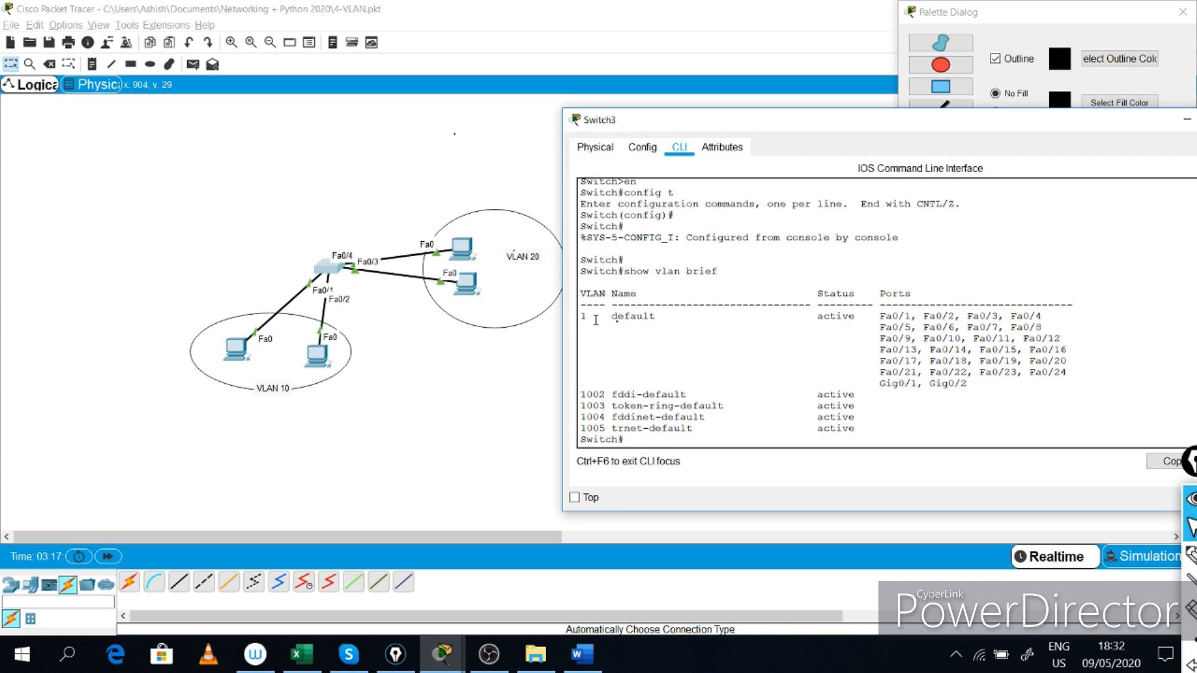
drag(585, 315, 1068, 372)
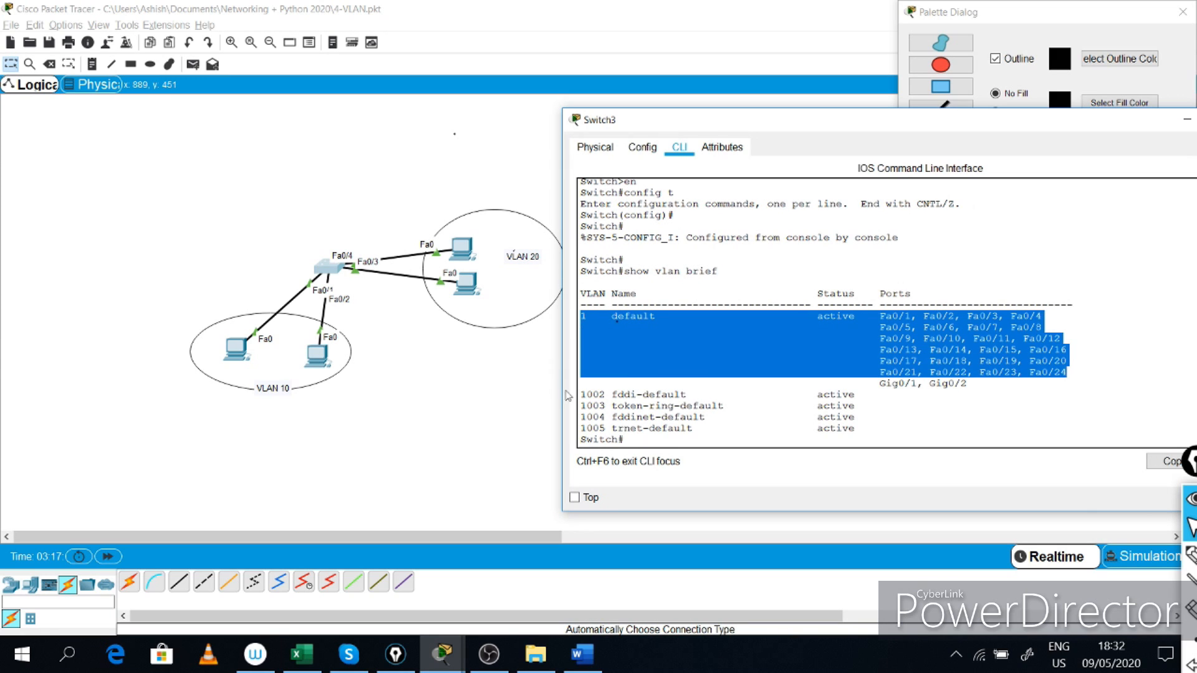
- Enter global configuration mode on the switch with config t
click(631, 434)
key(Return)
key(Return)
text(config t)
key(Return)
key(Return)
key(Return)
key(Return)
key(Return)
key(Return)
key(Return)
key(Return)
key(Return)
key(Return)
key(Return)
key(Return)
key(Return)
key(Return)
key(Return)
key(Return)
key(Return)
key(Return)
key(Return)
key(Return)
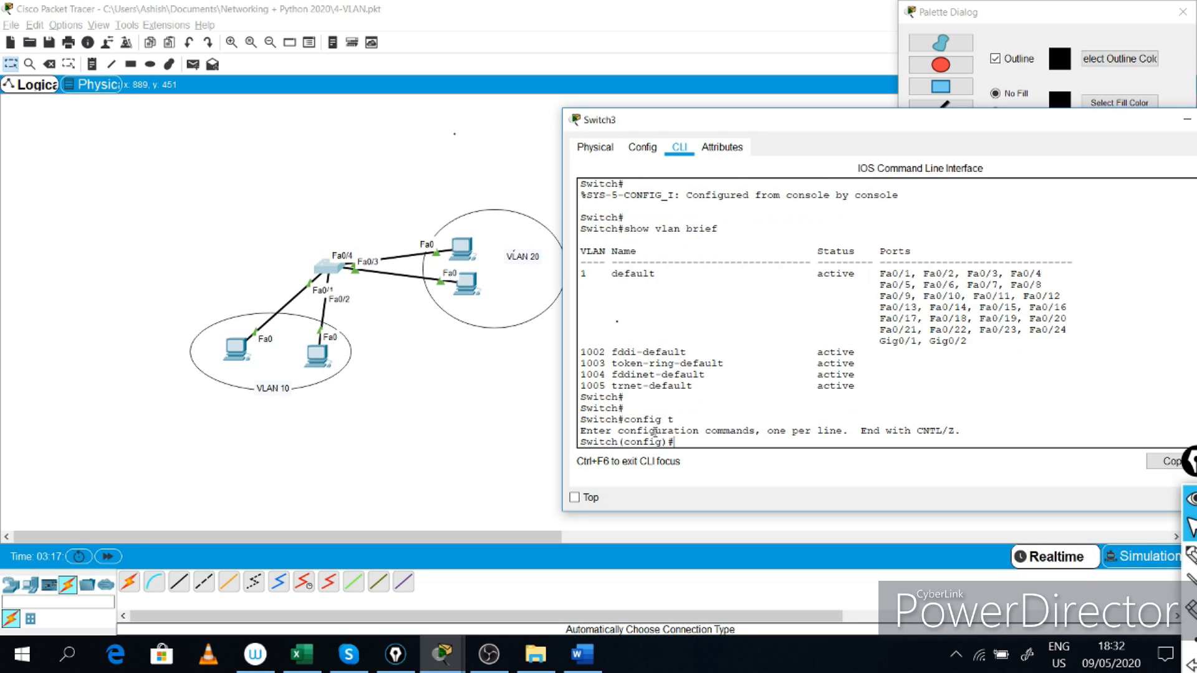
- Create VLAN 10 on the switch and name it O&M
text(slan 10)
key(Return)
text(name)
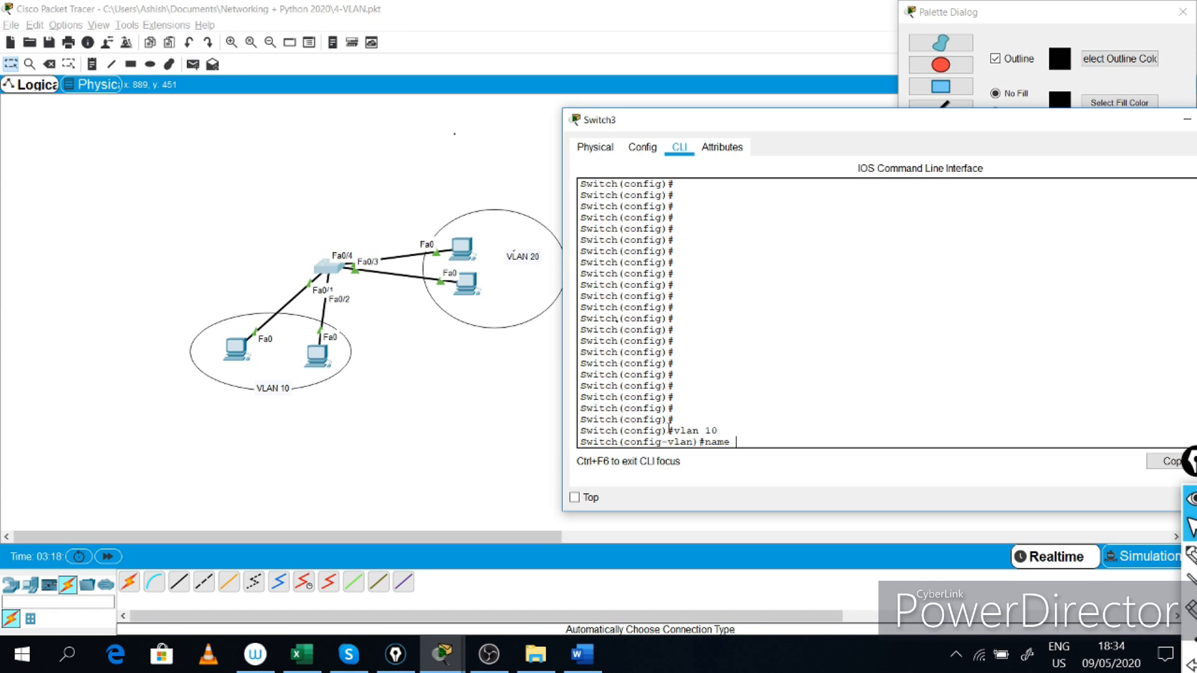
text( O)
key(Return)
key(Return)
key(Return)
- Create VLAN 20 on the switch and name it MGMT
text(vlan 20)
key(Return)
text(name )
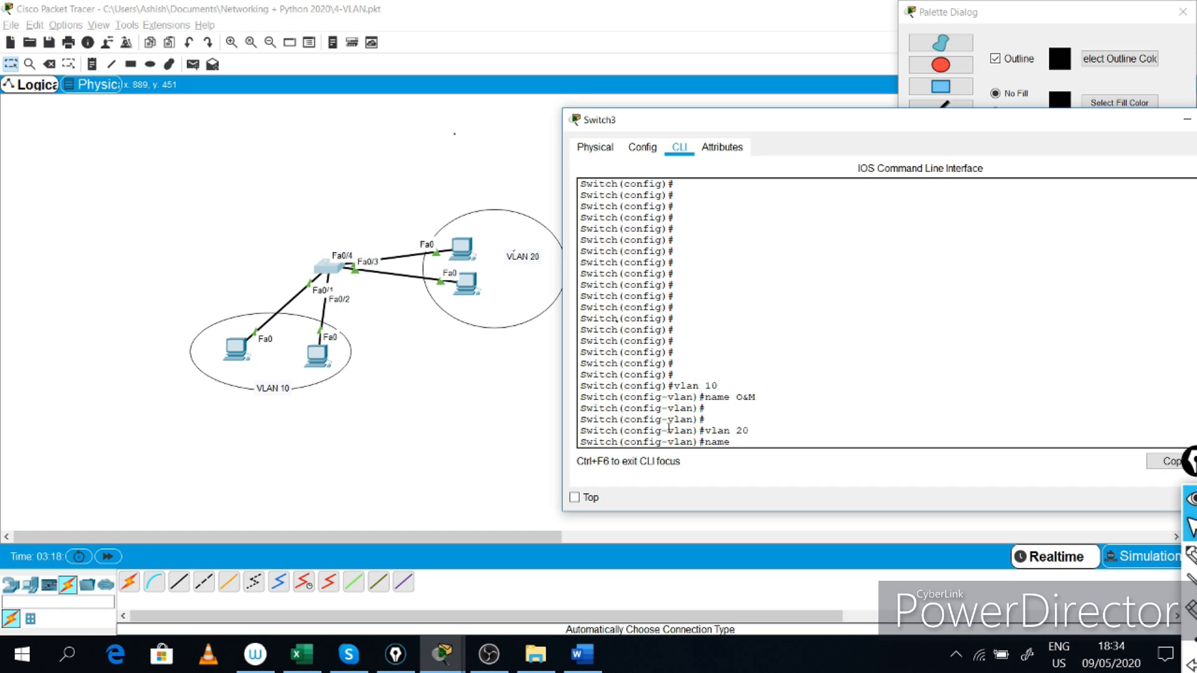
text(MGMT)
key(Return)
key(Return)
key(Return)
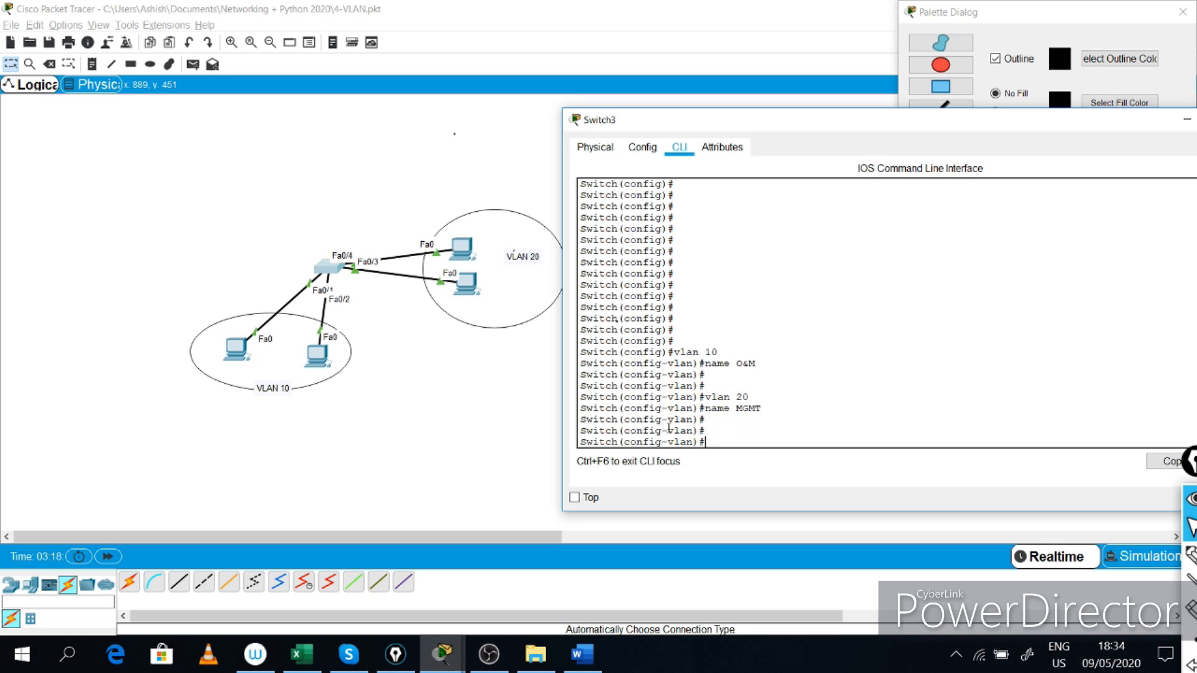
- Return to privileged mode, run show vlan brief, and examine VLANs 10 and 20 and the VLAN of ports Fa0/1 and Fa0/2
key(ctrl+z)
key(Return)
key(Return)
text(show vlan brief)
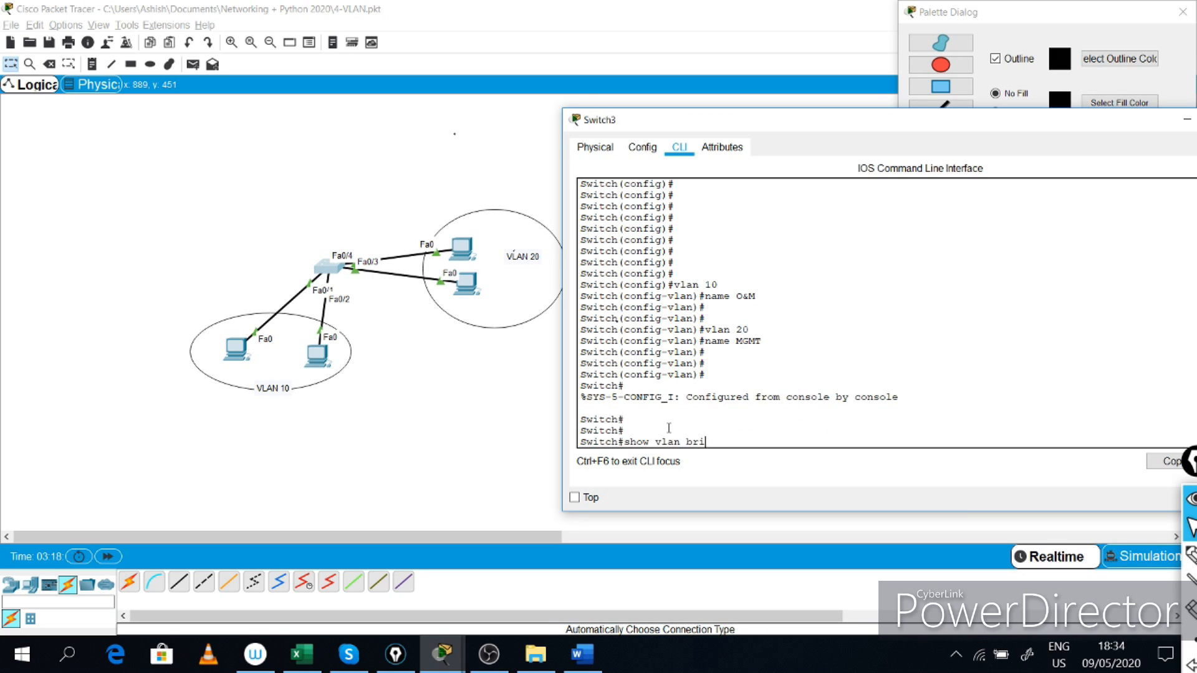
key(Return)
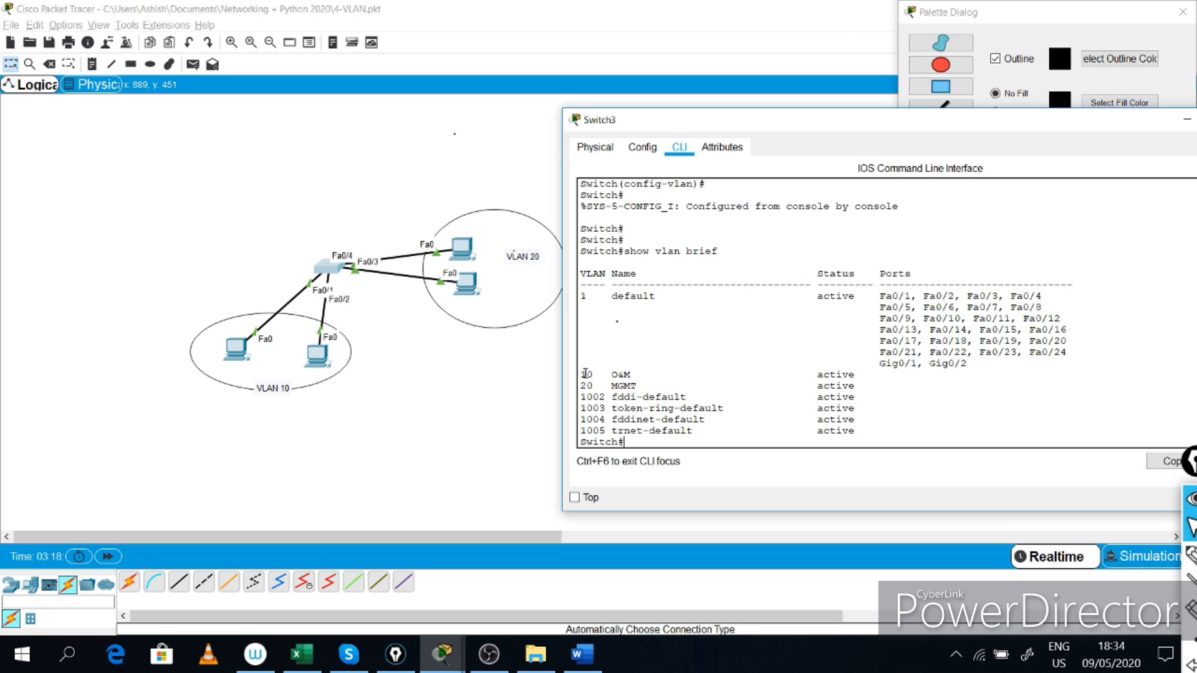
drag(581, 374, 894, 390)
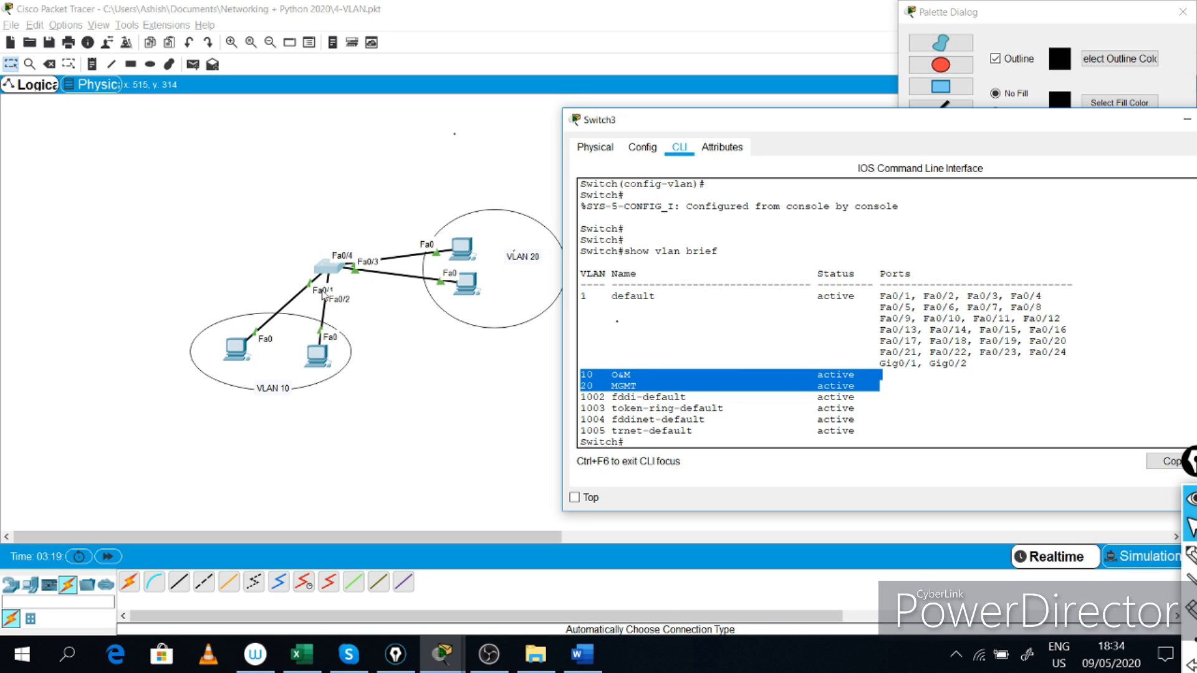
drag(880, 296, 954, 294)
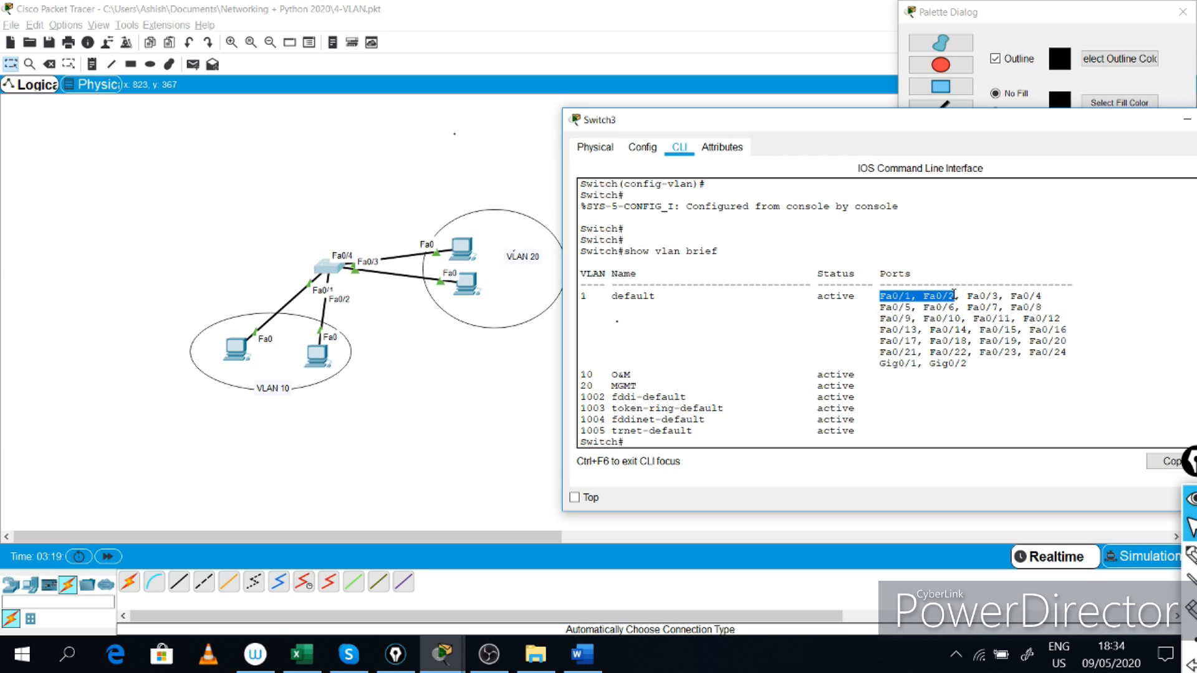
- Re-enter global configuration mode with config t to configure the switch ports
click(713, 436)
key(Return)
text(config t)
key(Return)
key(Return)
key(Return)
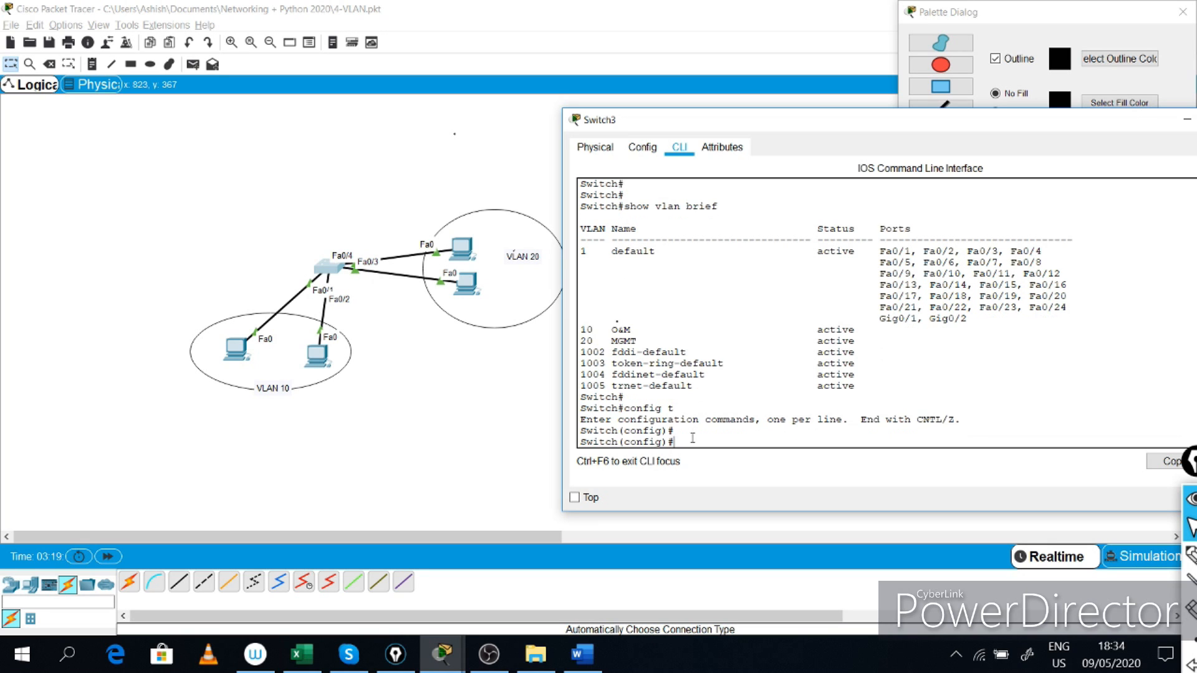
- Assign the interface range fa0/1-2 to VLAN 10 with switchport access vlan 10
text(int ranf)
key(BackSpace)
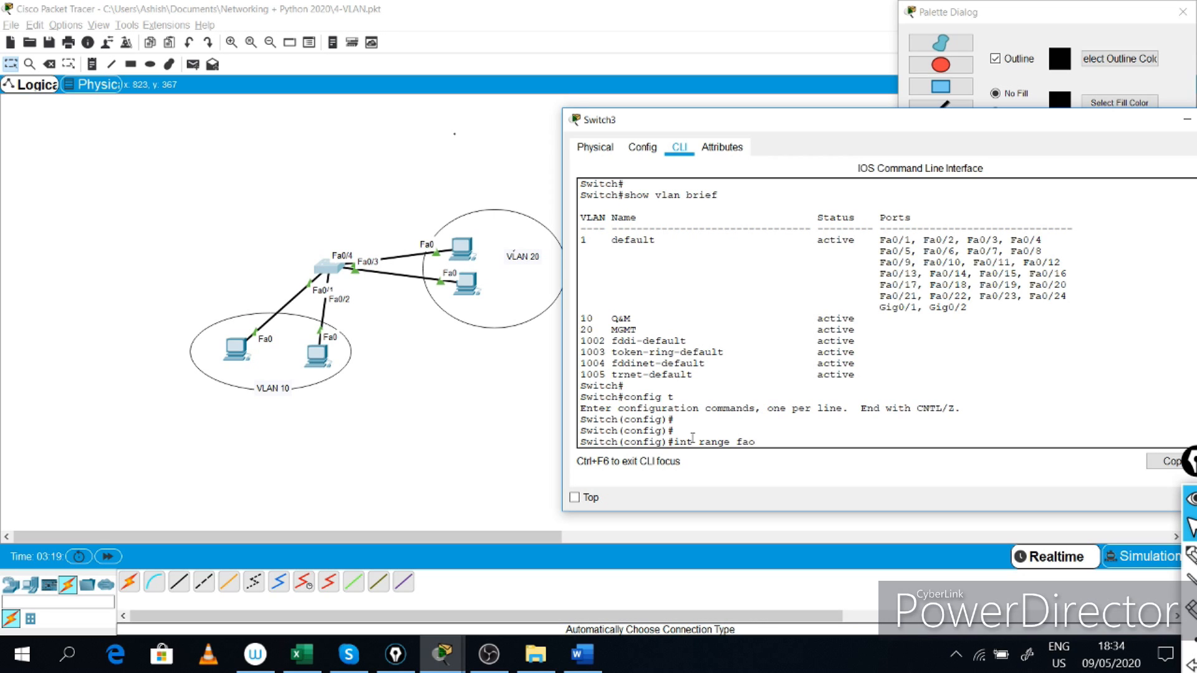
text(ge fa0/1-2)
key(Return)
text(switchport)
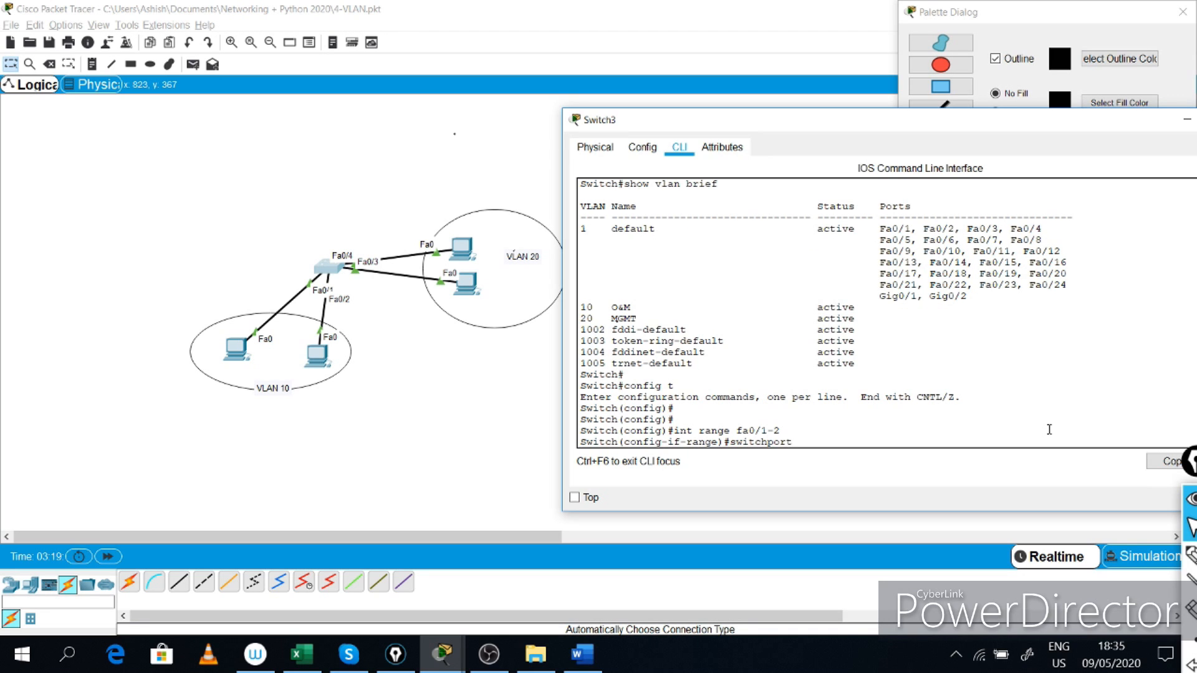
text( access vlan 10)
key(Return)
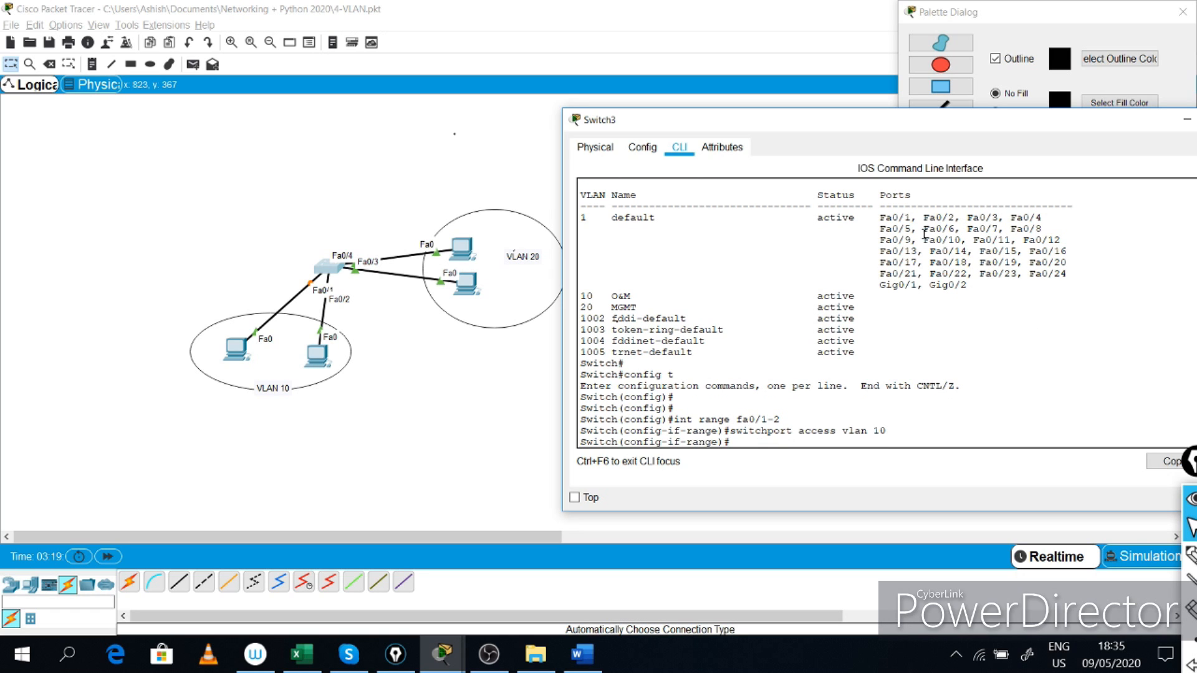
drag(876, 218, 960, 219)
drag(860, 296, 571, 295)
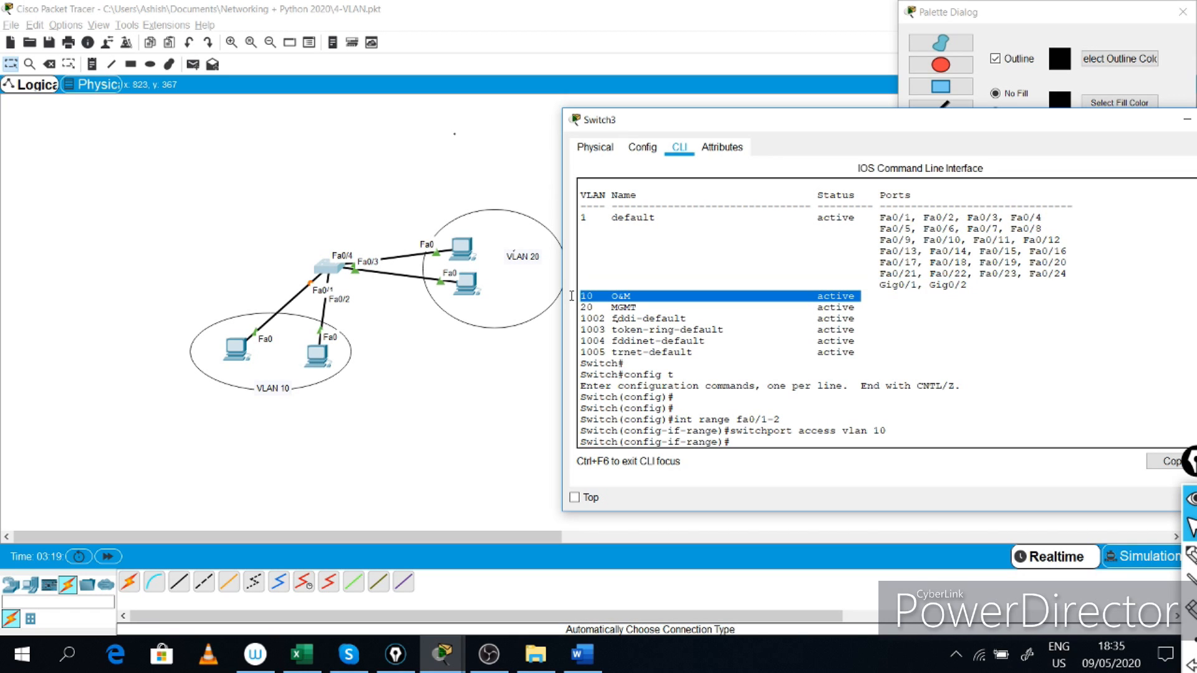
- Assign the interface range fa0/3-4 to VLAN 20 with switchport access vlan 20
click(745, 442)
key(Return)
key(Return)
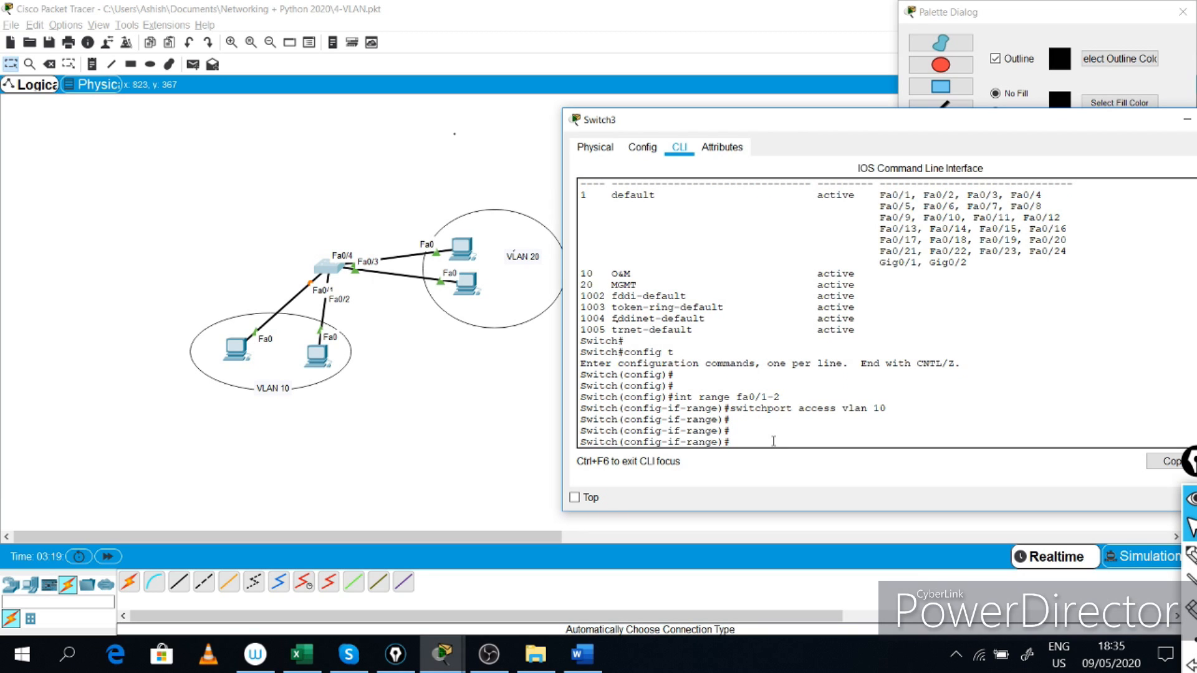
text(int range fao)
key(Return)
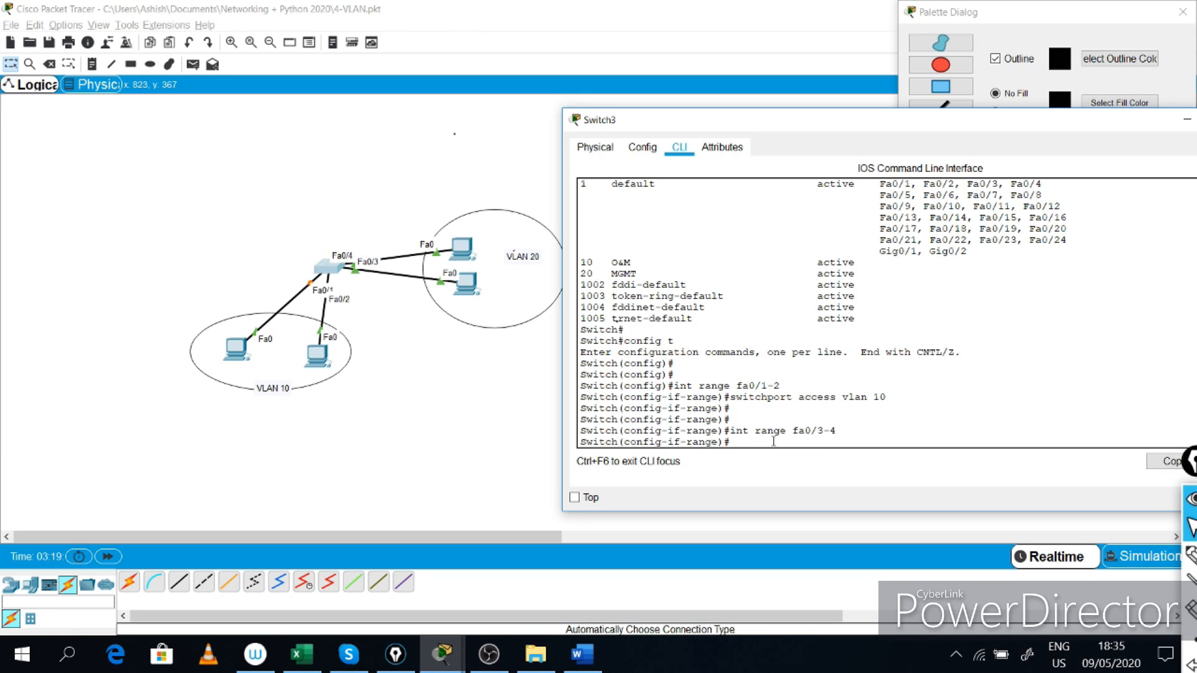
text(switchport access vlan)
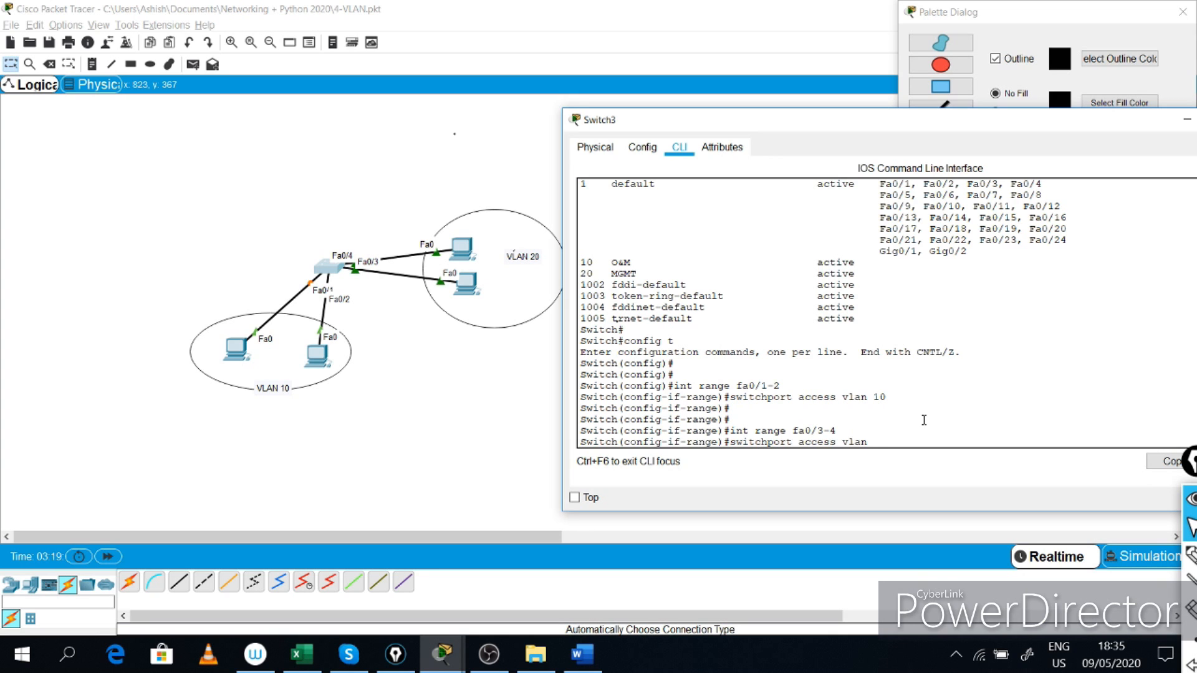
text(20)
key(Return)
key(Return)
key(Return)
- Return to privileged mode, run show vlan brief, and examine which ports belong to VLANs 10, 20 and the default VLAN
key(ctrl+z)
key(Return)
text(sh)
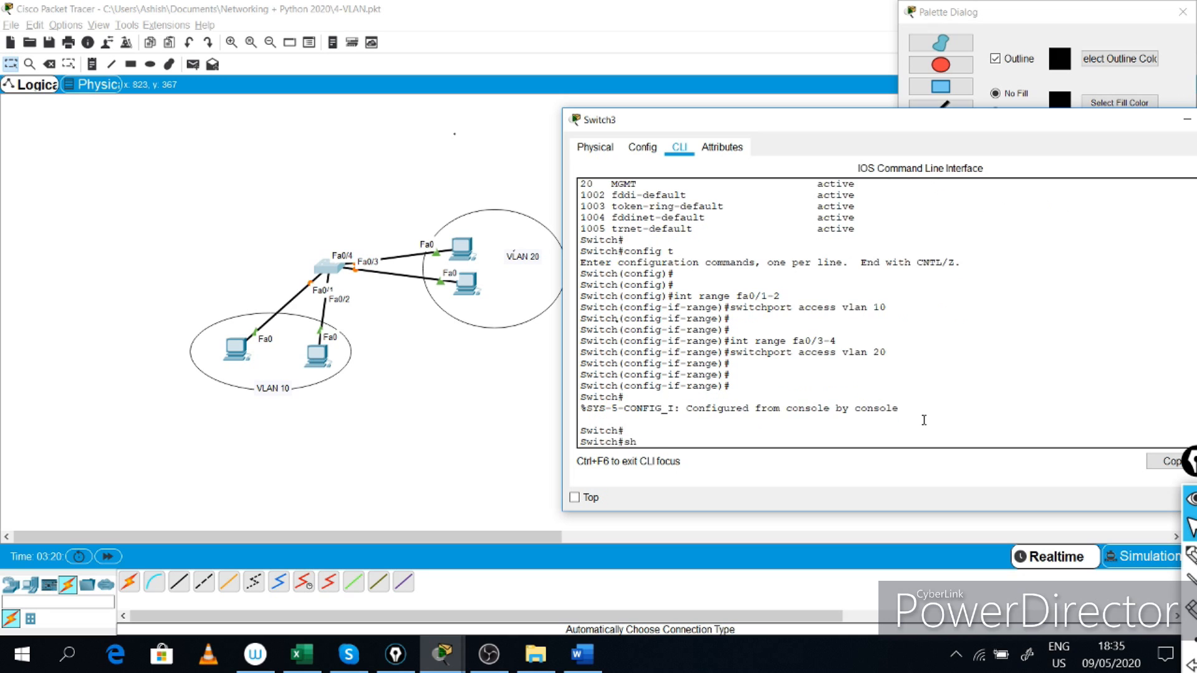
text(ow vlan brief)
key(Return)
mouse_move(968, 367)
mouse_down()
mouse_move(901, 365)
mouse_move(977, 372)
mouse_up()
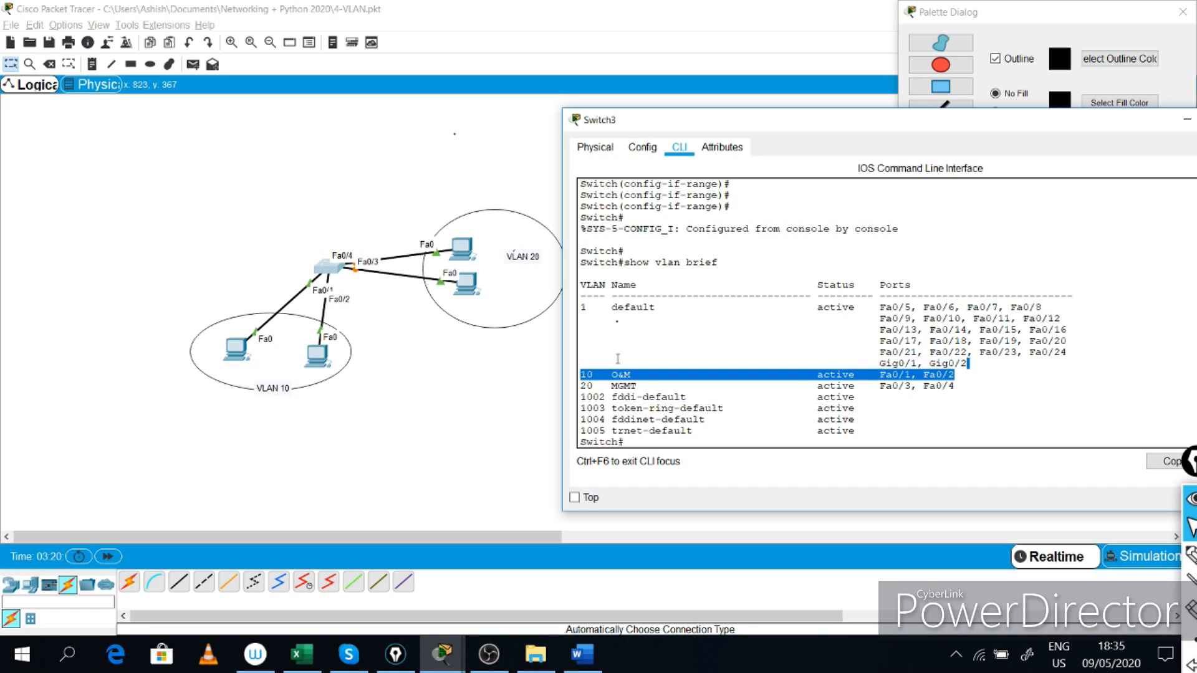
click(584, 374)
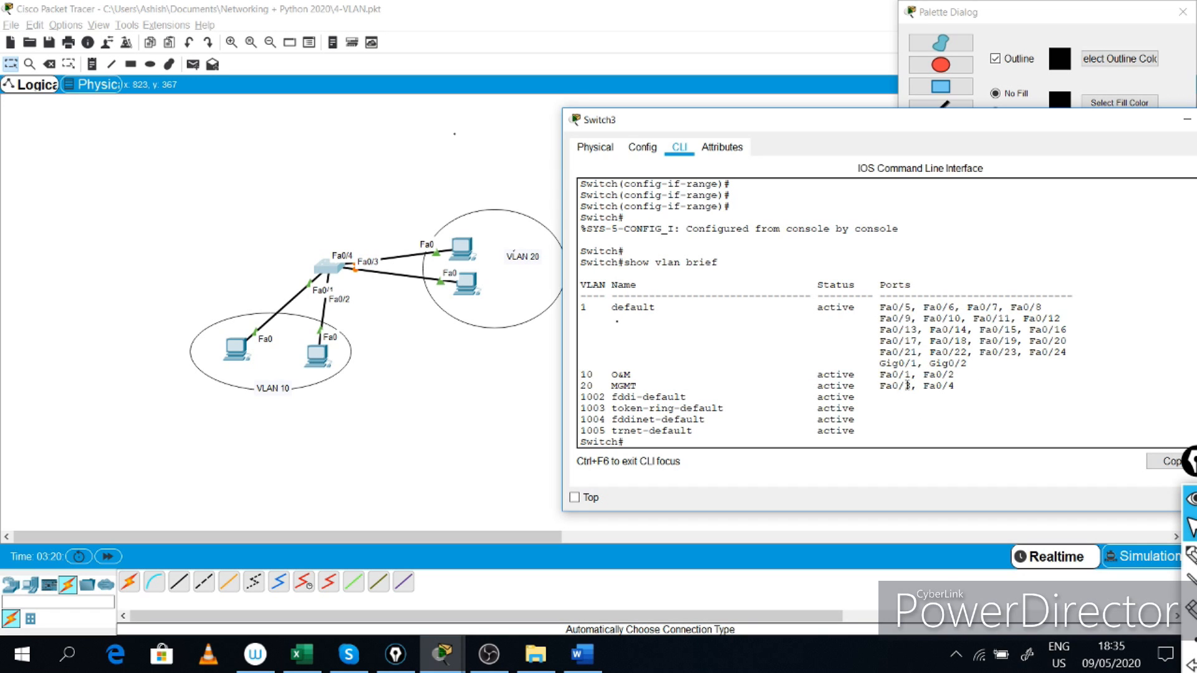
drag(964, 384, 582, 386)
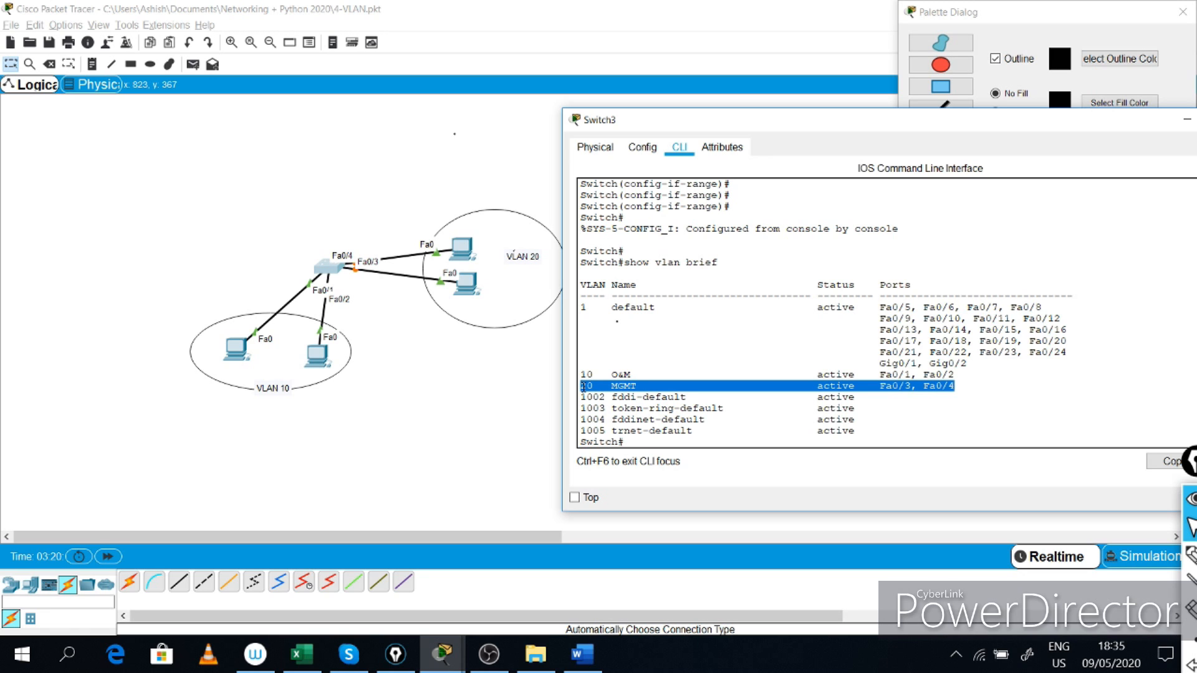
drag(880, 305, 977, 365)
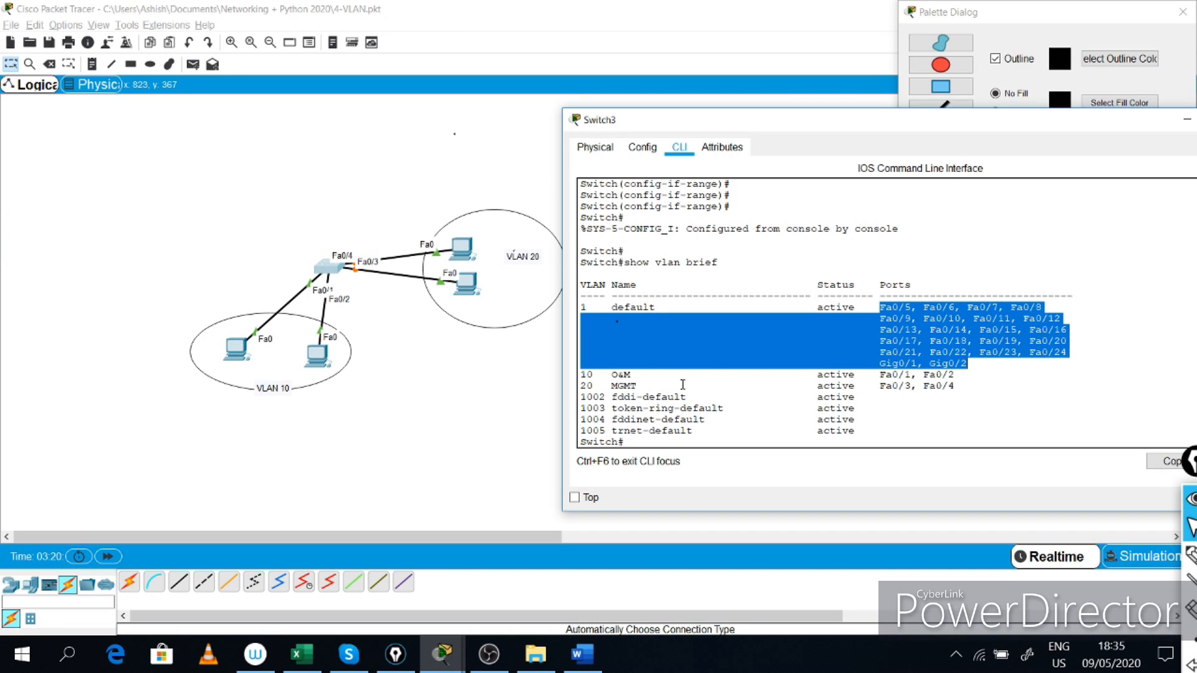
click(743, 340)
- Review the access keyword in the switchport access vlan 20 command issued for the range fa0/3-4
scroll(753, 310, up, 4)
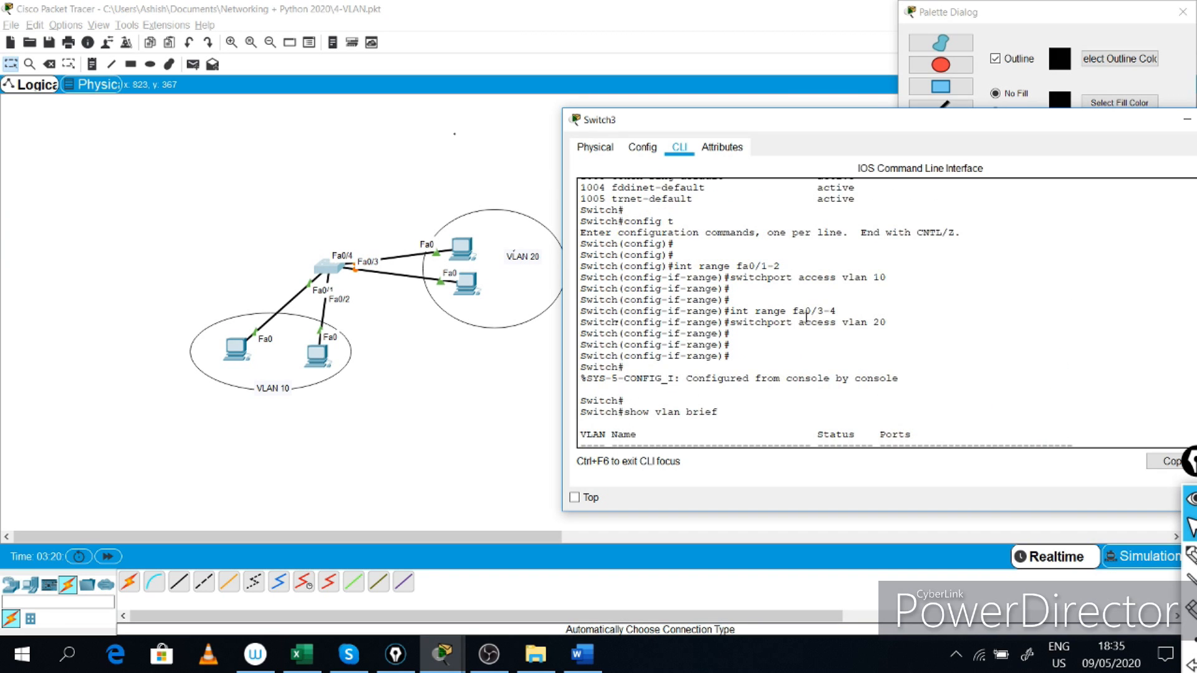
triple_click(817, 319)
double_click(816, 321)
click(818, 322)
double_click(818, 322)
scroll(747, 367, down, 5)
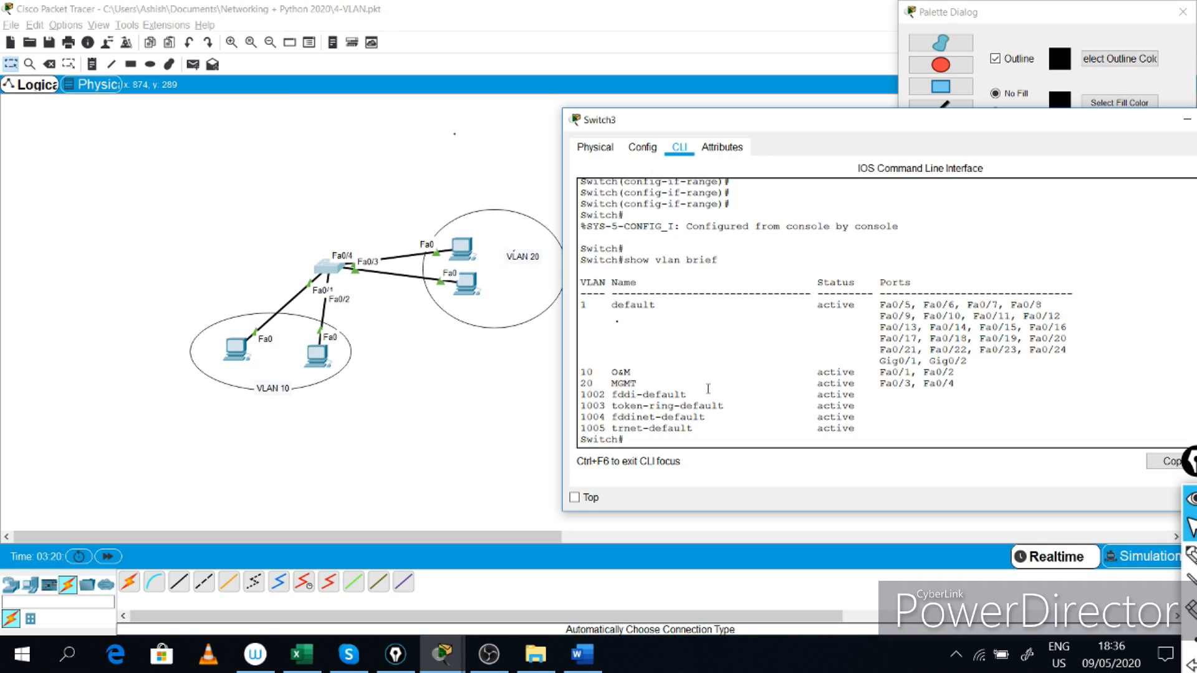
- Enter global configuration mode with config t, create VLAN 40, and name it voice-vlan
text(config t)
drag(879, 373, 912, 373)
drag(879, 372, 914, 374)
click(691, 440)
text(config t)
key(Return)
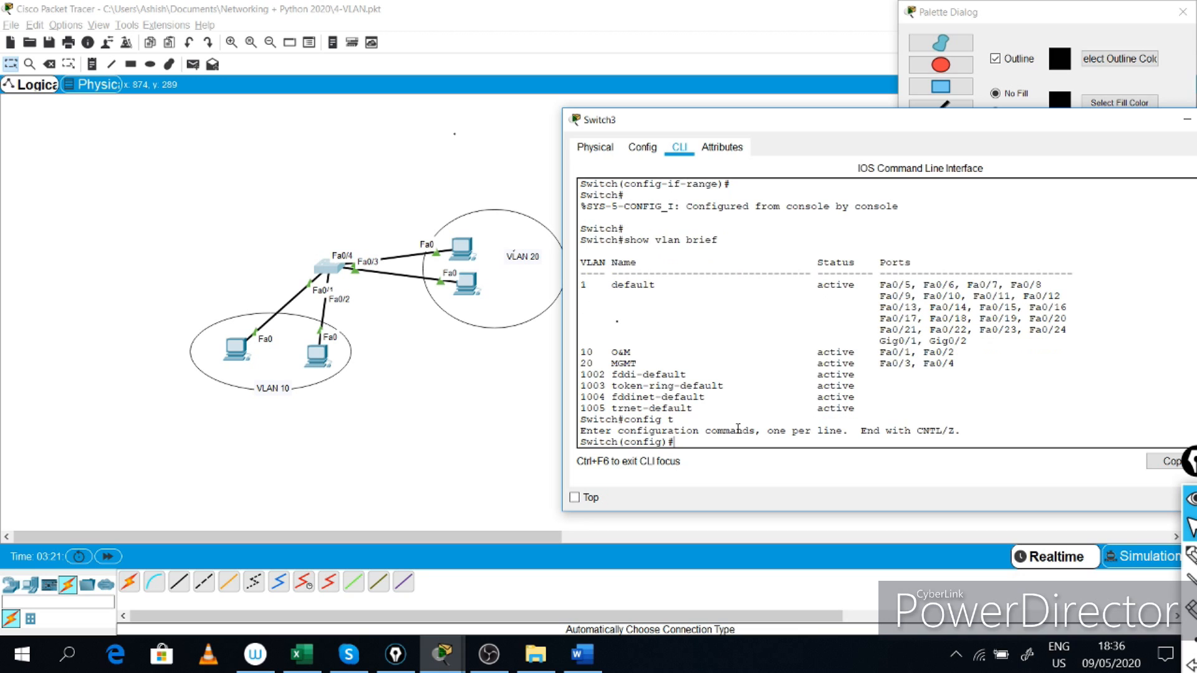
text(vlan 40)
key(Return)
text(name vo)
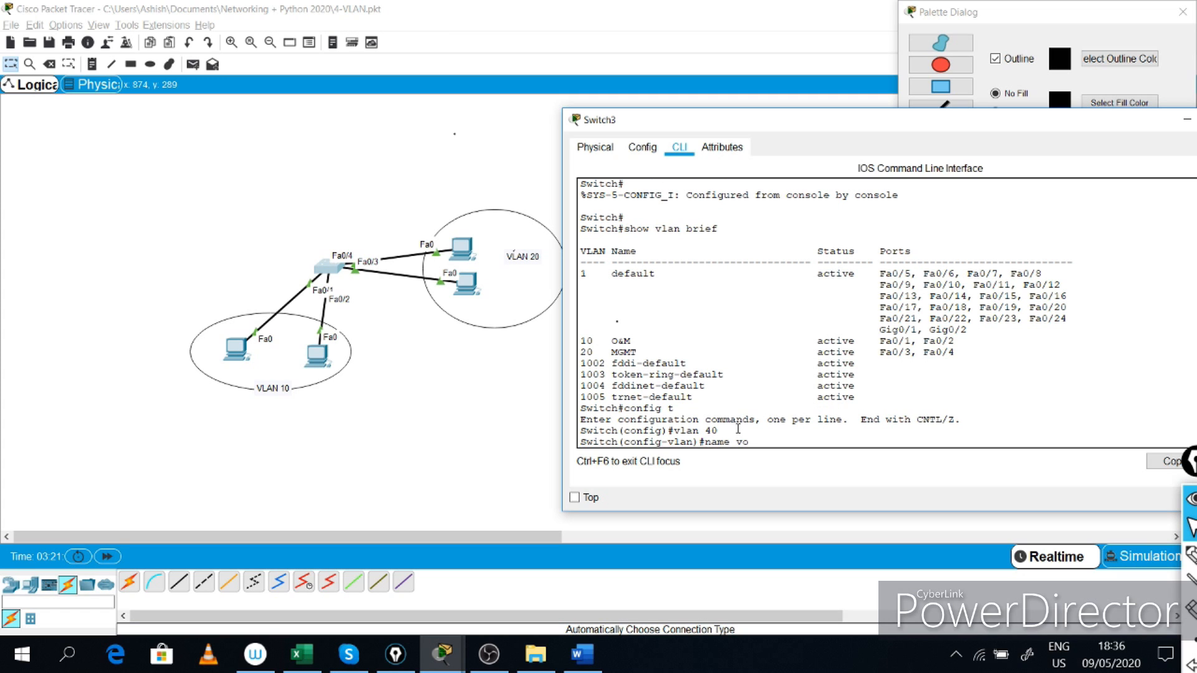
text(ice-vlan)
key(Return)
key(Return)
key(Return)
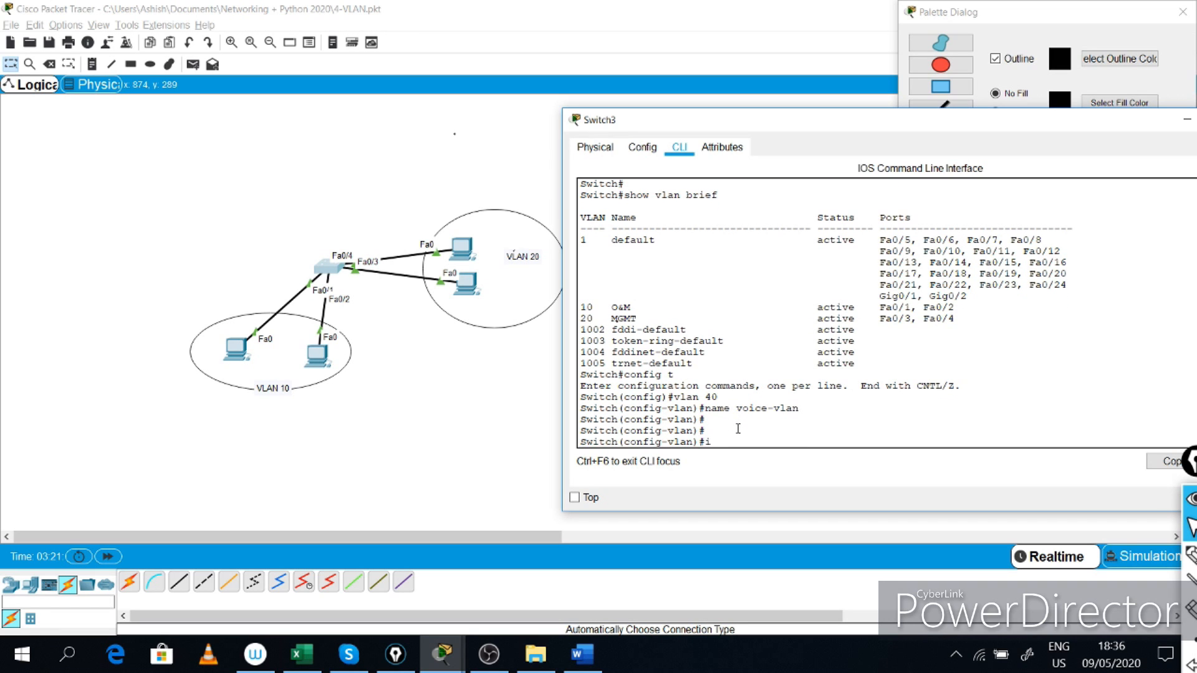
- Make VLAN 40 the voice VLAN on interface fa0/1 with switchport voice vlan 40
text(int fa0/1)
key(Return)
text(switchport)
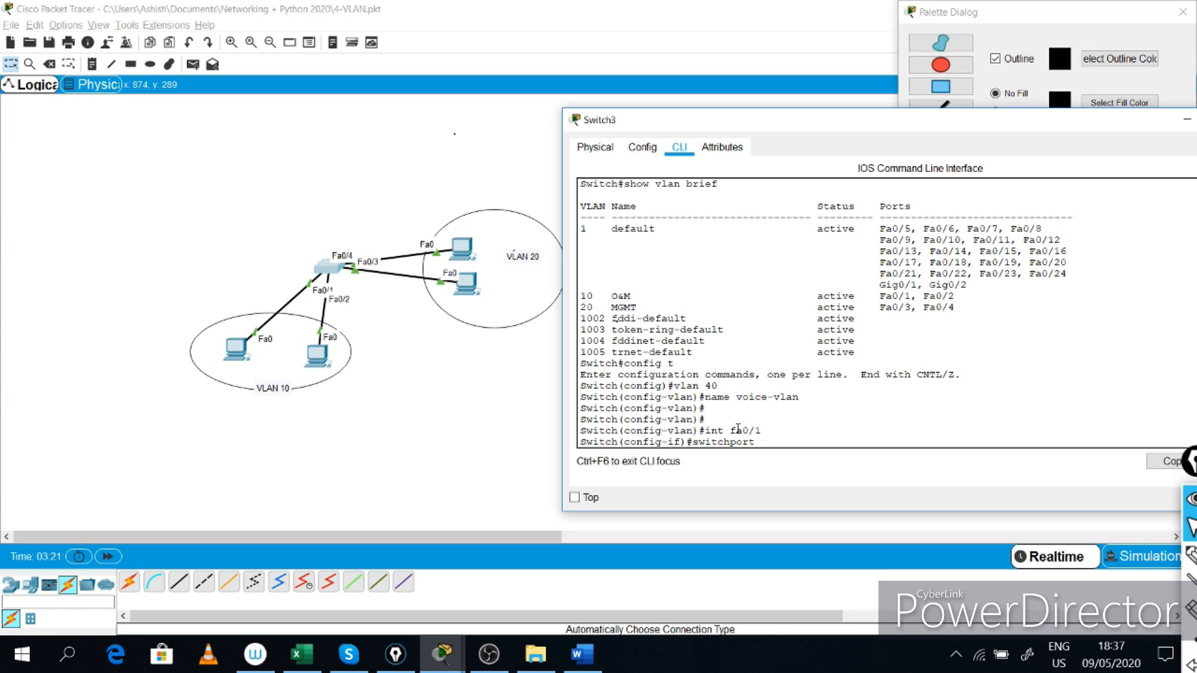
text( voice vlan)
drag(693, 441, 852, 442)
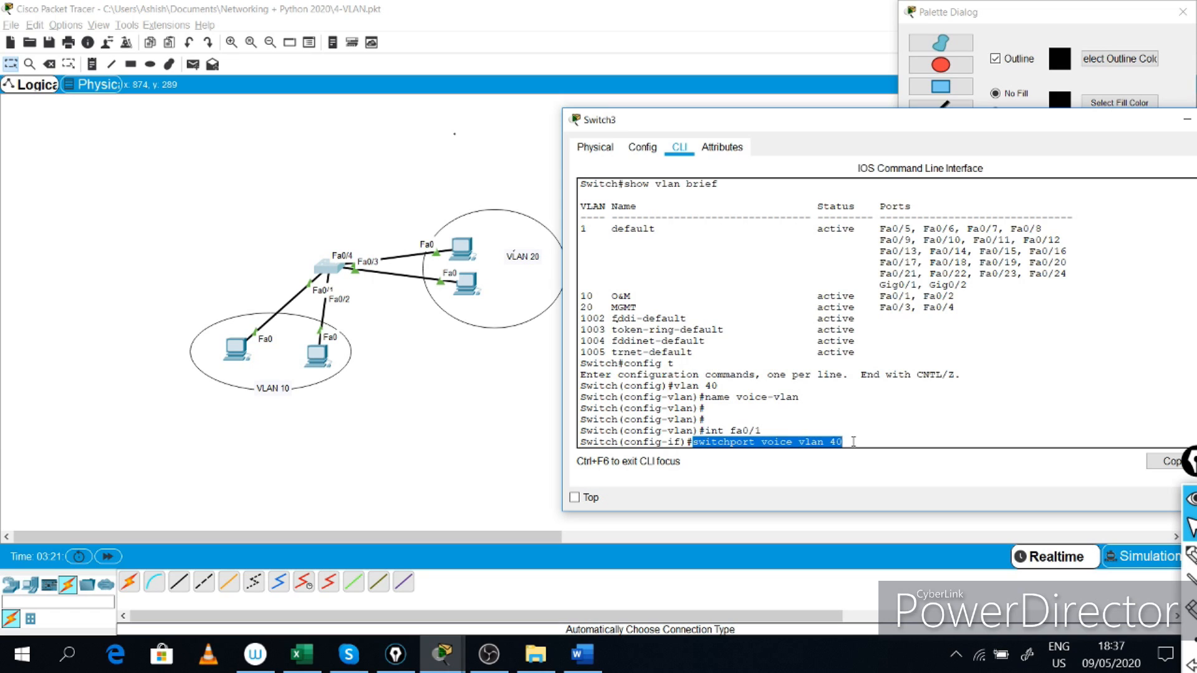
click(852, 442)
key(Return)
key(Return)
key(Return)
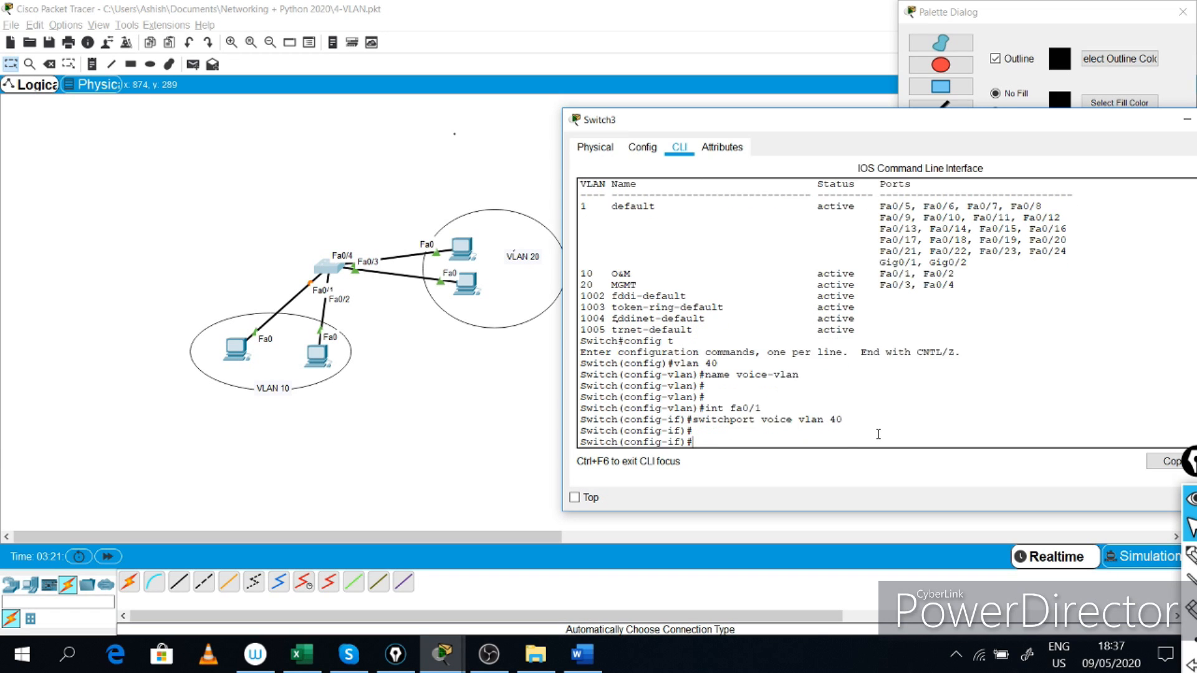
- Return to privileged mode, run show vlan brief, and compare the Fa0/1 entries of VLANs 10 and 40 with the voice command
key(ctrl+z)
key(Return)
key(Return)
text(show vlan brief)
key(Return)
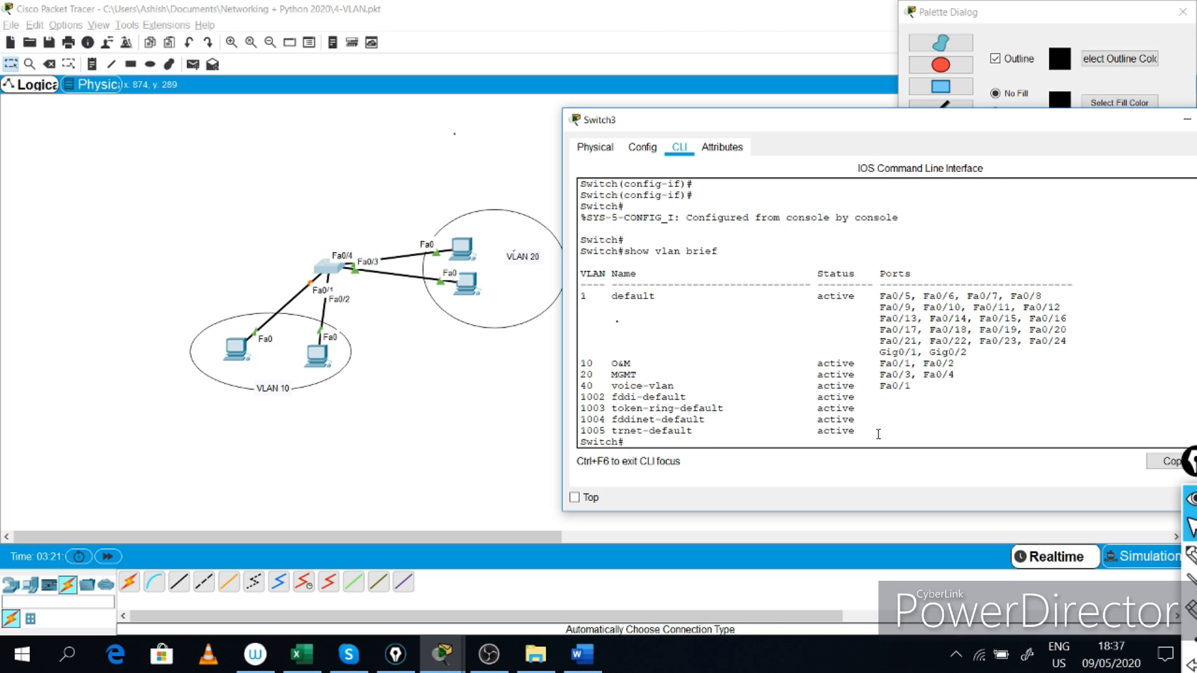
drag(911, 386, 879, 365)
drag(644, 363, 916, 386)
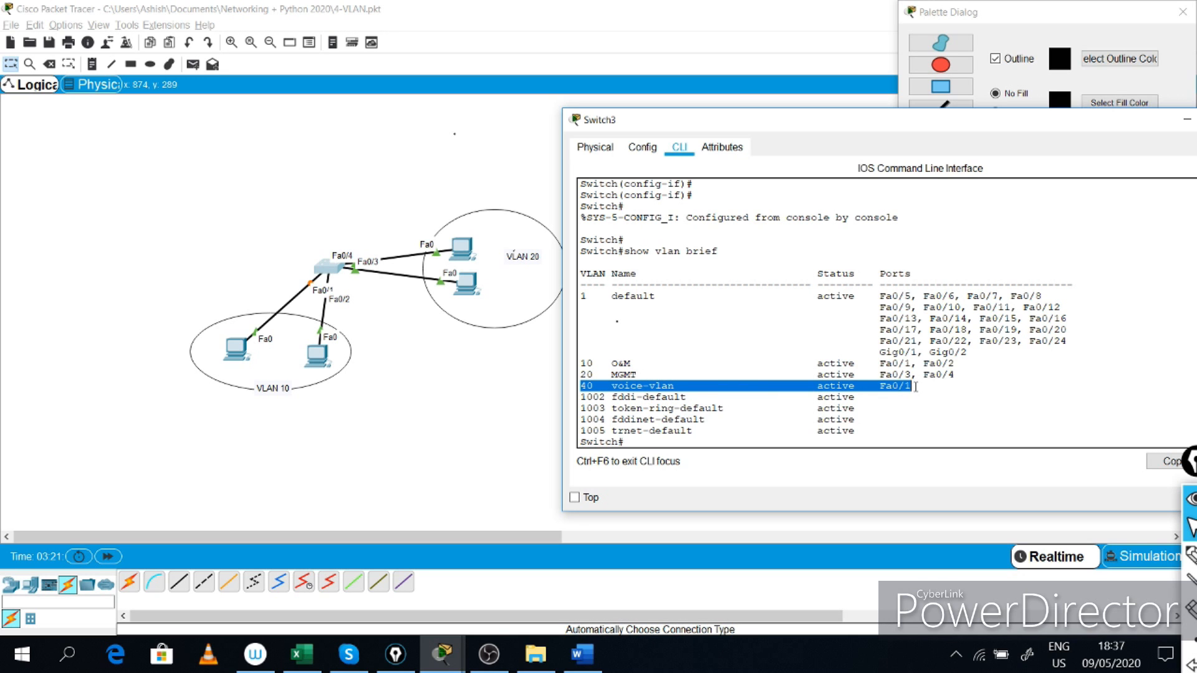
scroll(786, 335, up, 3)
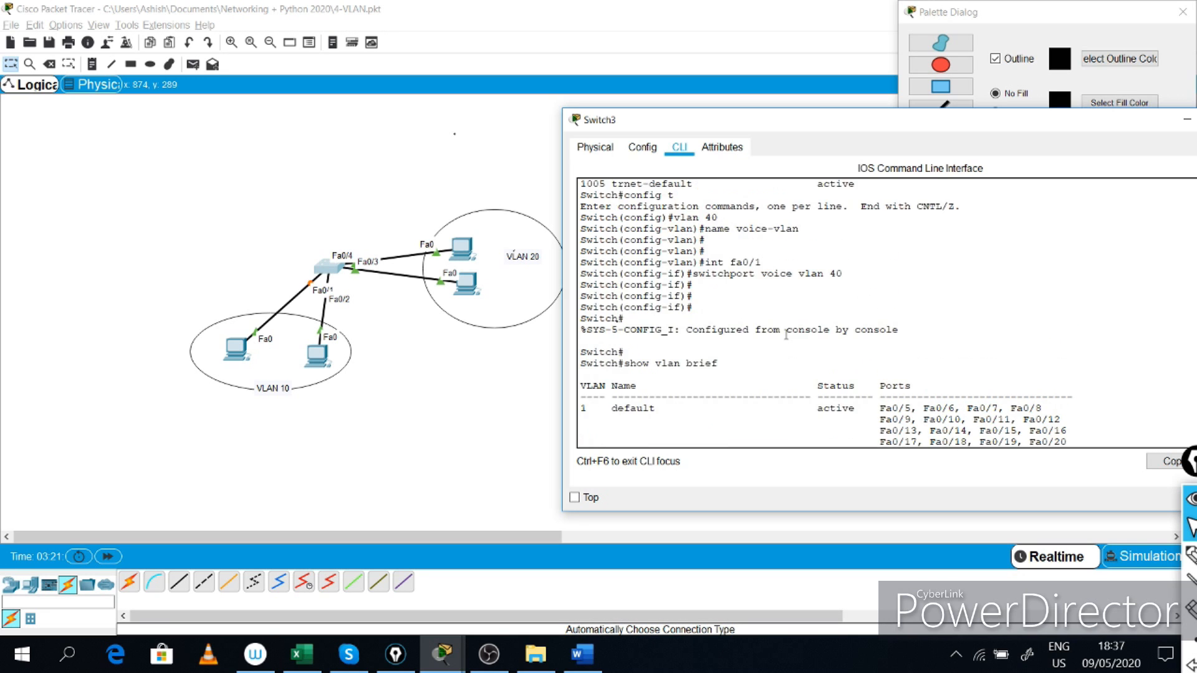
double_click(772, 274)
scroll(778, 268, down, 2)
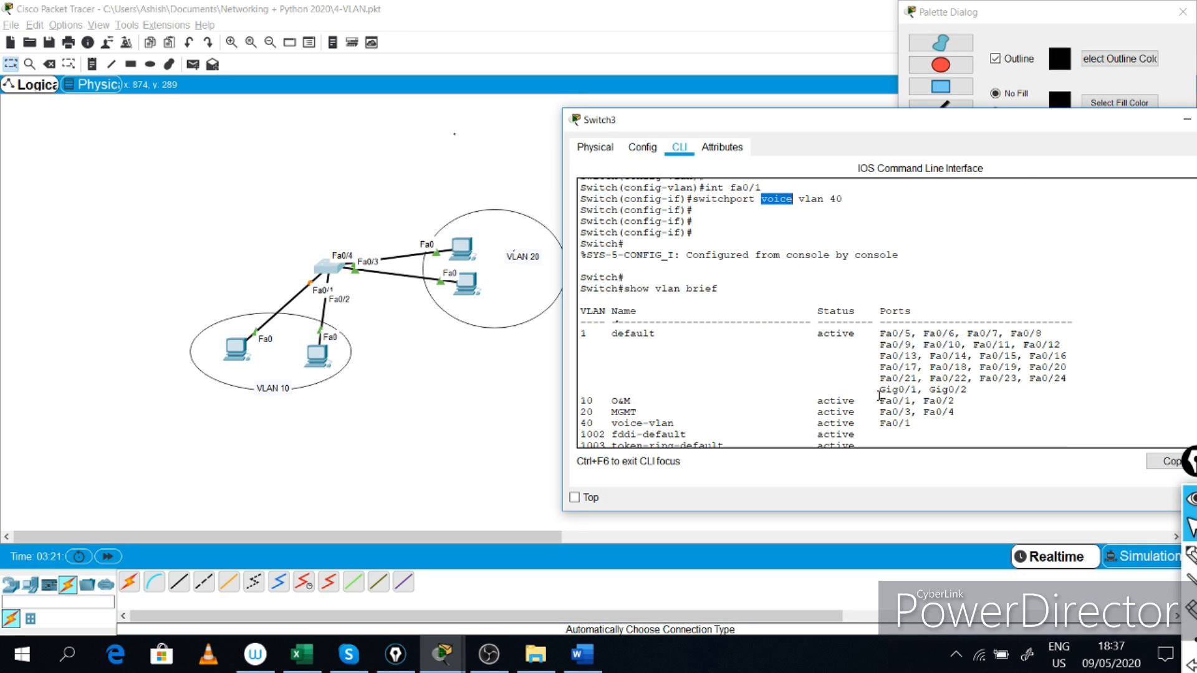
drag(911, 400, 880, 401)
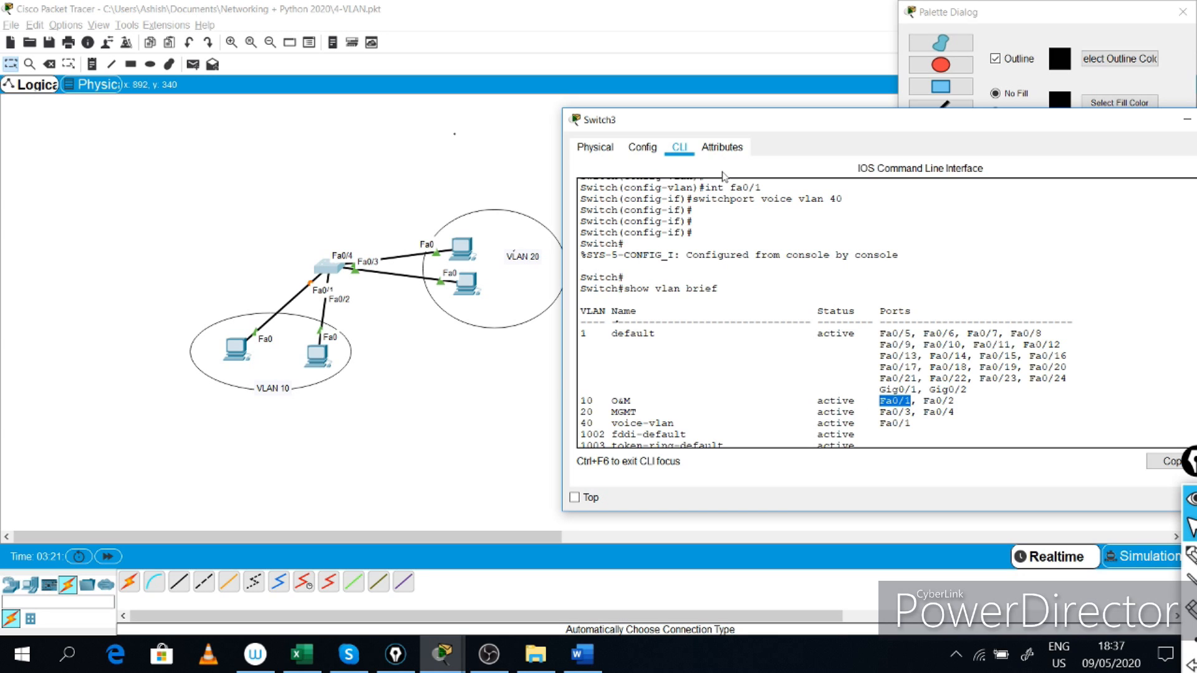
- Add an IP phone to the workspace between the switch and the left VLAN 10 PC
click(10, 584)
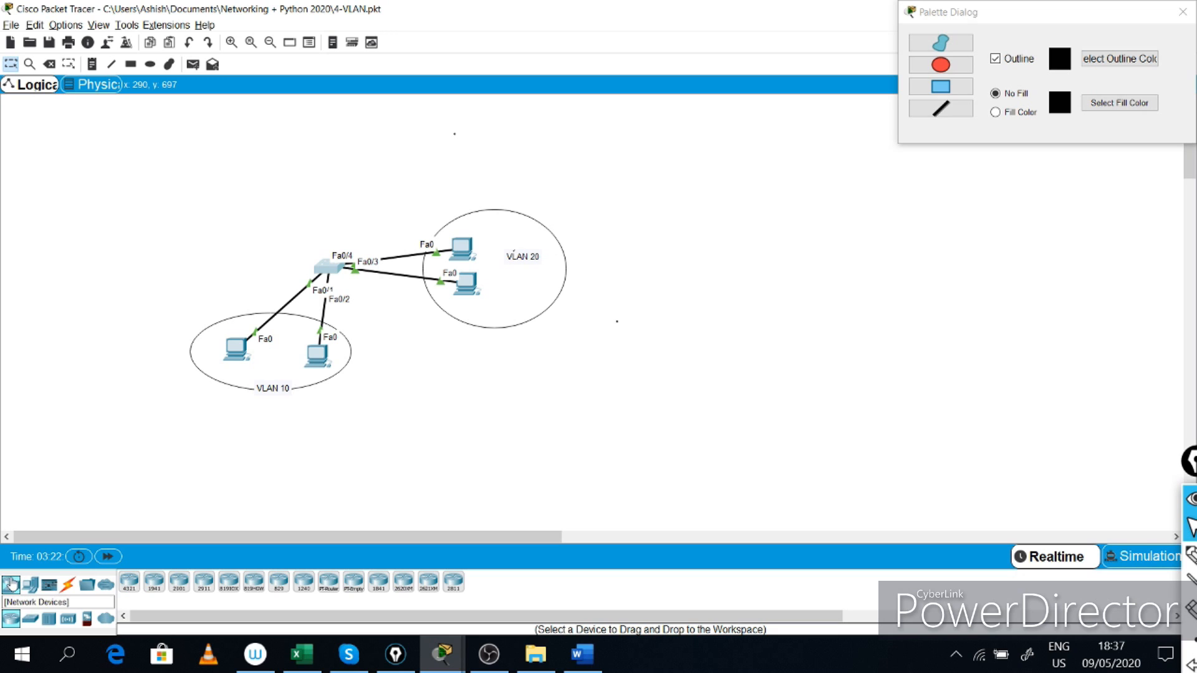
click(29, 618)
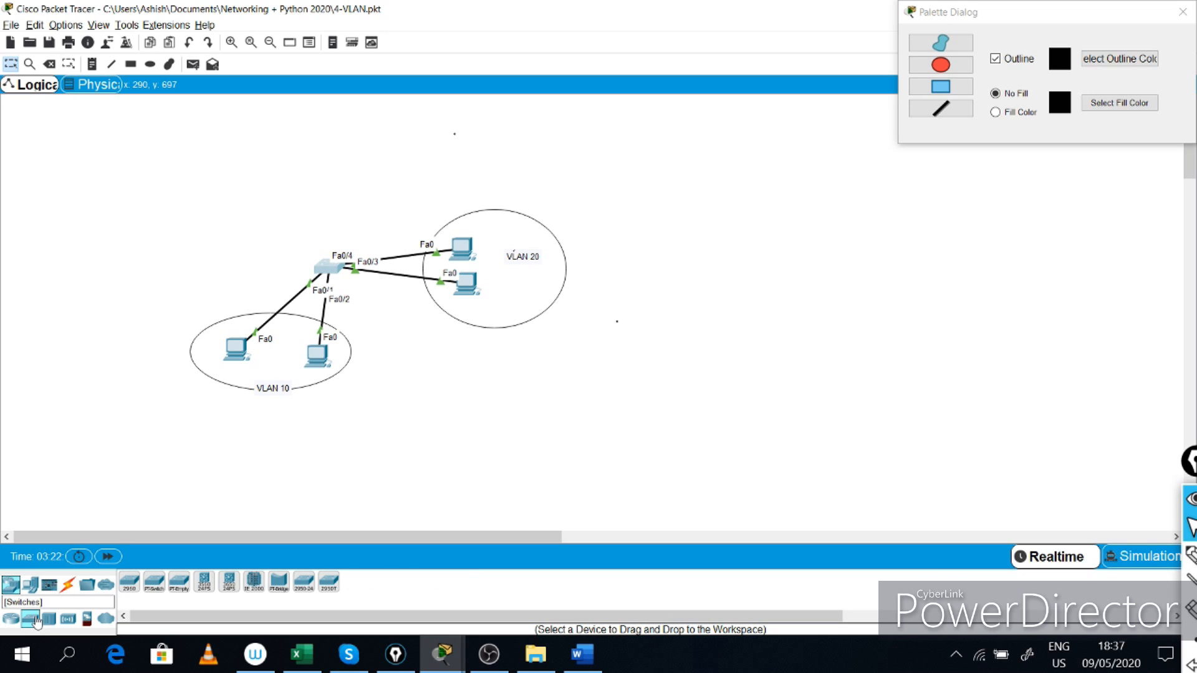
click(30, 584)
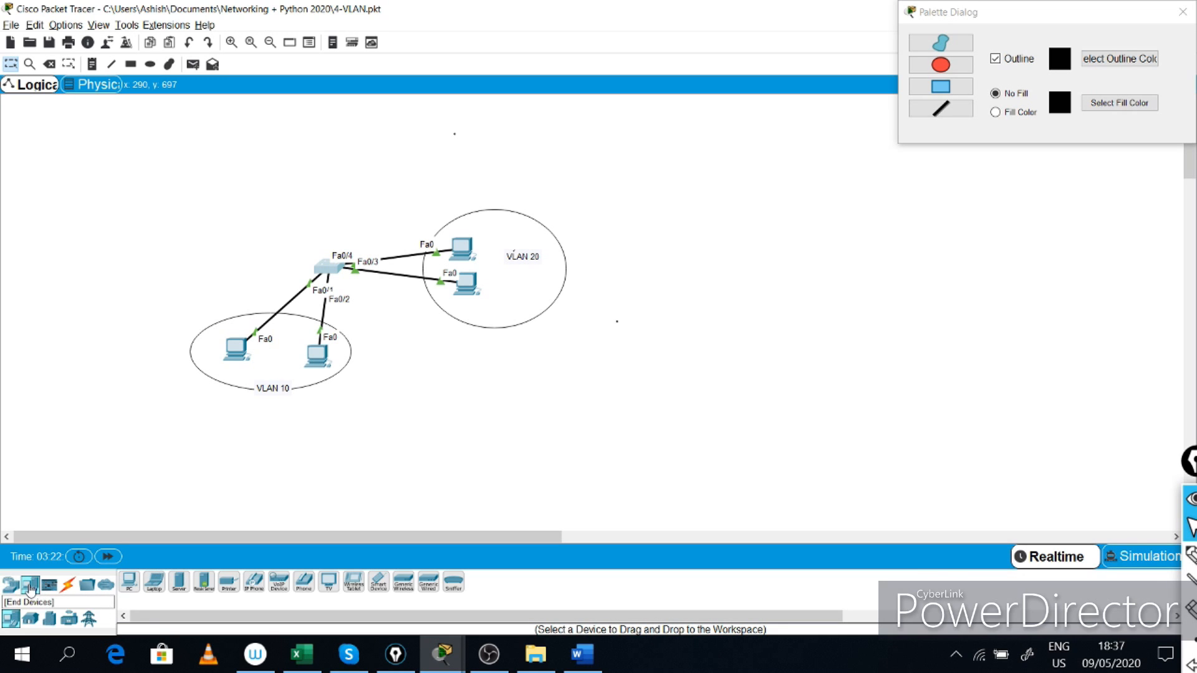
drag(253, 586, 293, 305)
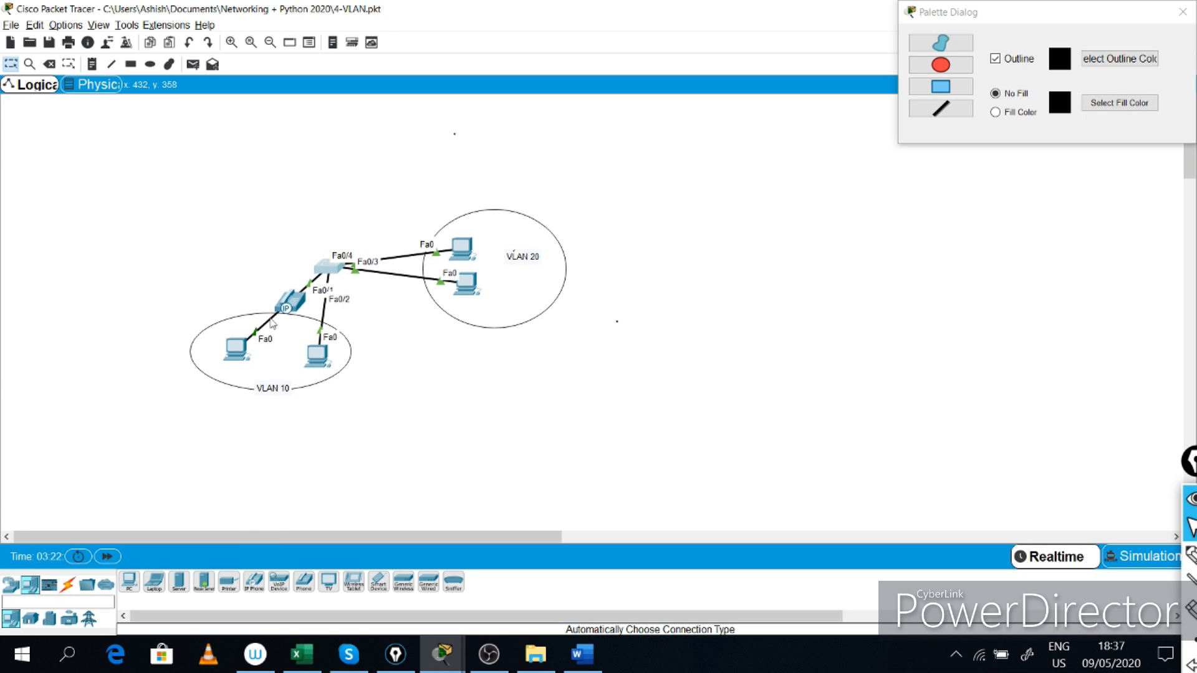
click(46, 67)
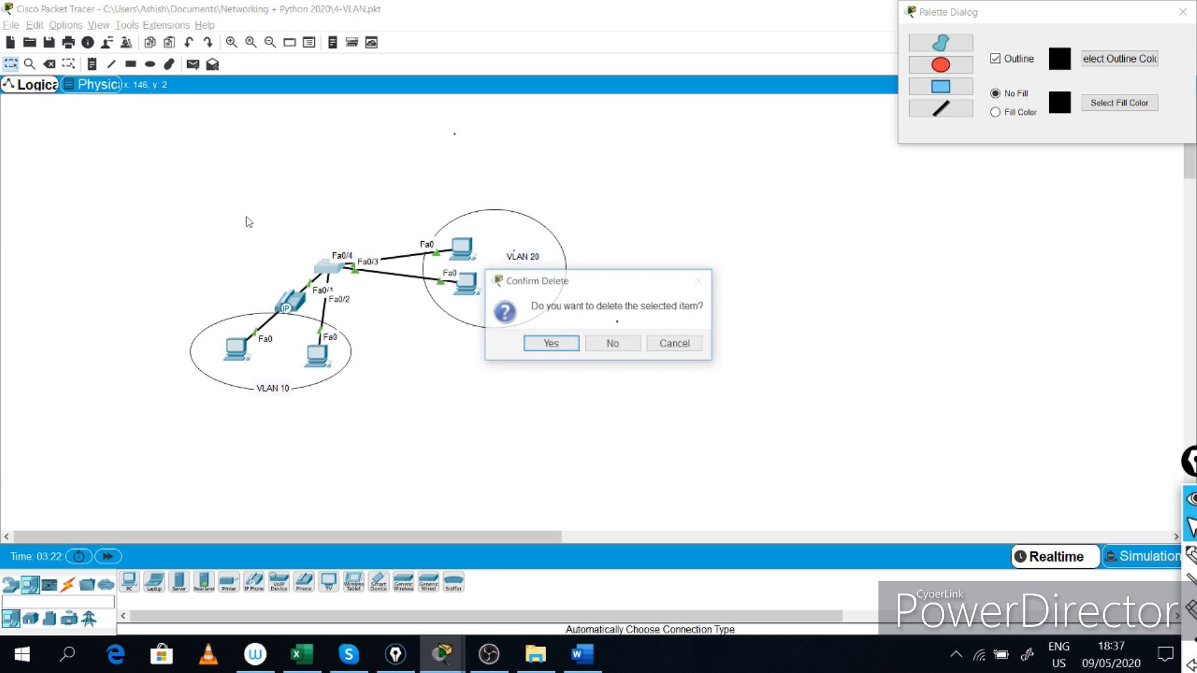
click(551, 343)
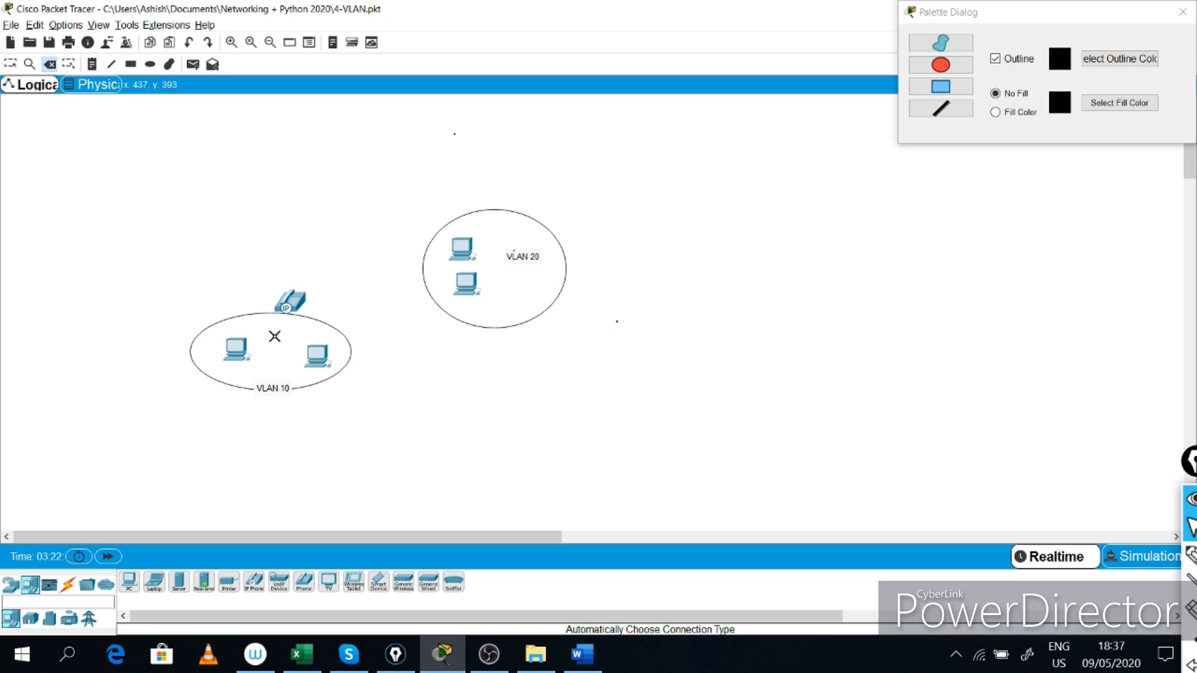
key(ctrl+z)
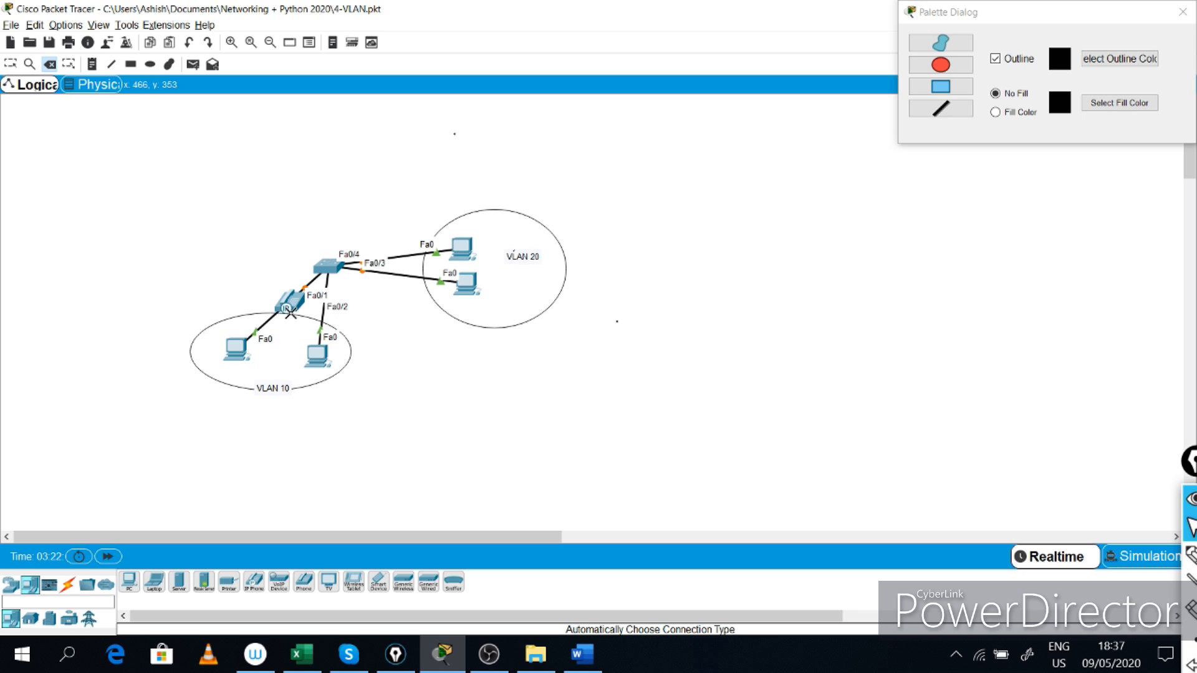
- Delete the cable between the left VLAN 10 PC and switch port Fa0/1, and connect that PC to the IP phone using an automatic connection
click(265, 318)
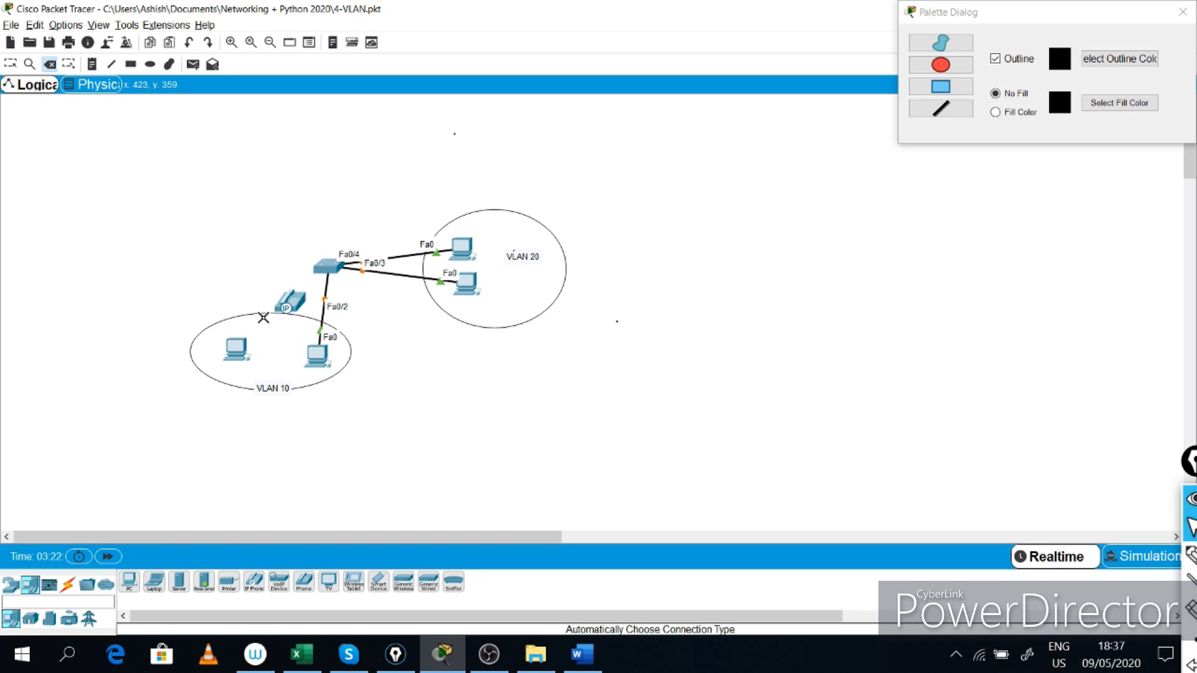
click(67, 584)
click(129, 583)
click(240, 350)
click(285, 310)
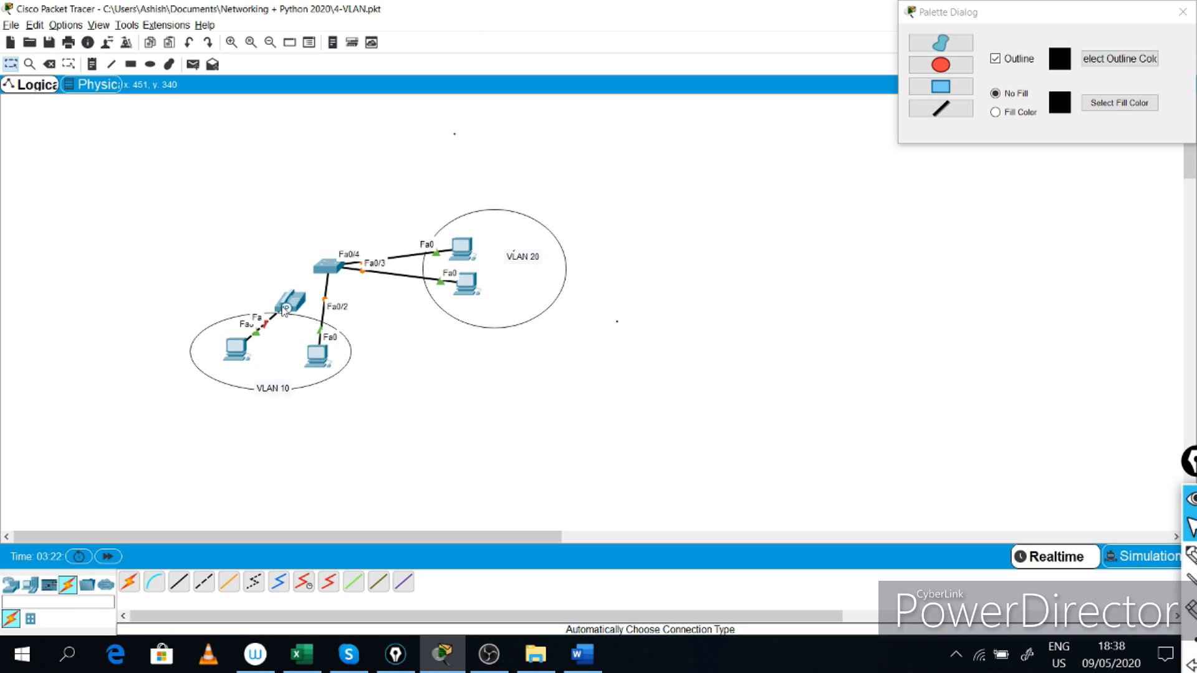
- Connect the IP phone to the switch with an automatically chosen cable
click(131, 583)
click(291, 300)
click(327, 268)
- Power the IP phone by attaching its power adapter, and shift the left VLAN 10 PC slightly away from the phone
mouse_move(293, 306)
click(301, 305)
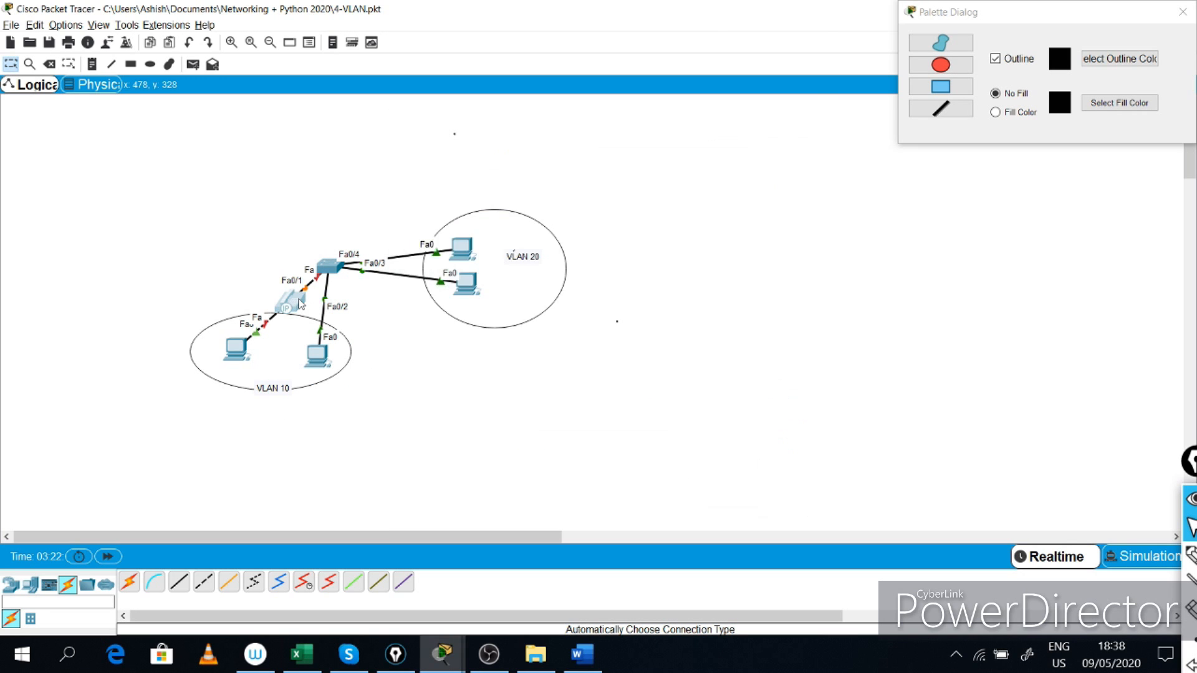
drag(773, 452, 615, 312)
click(482, 192)
click(794, 125)
drag(234, 352, 224, 354)
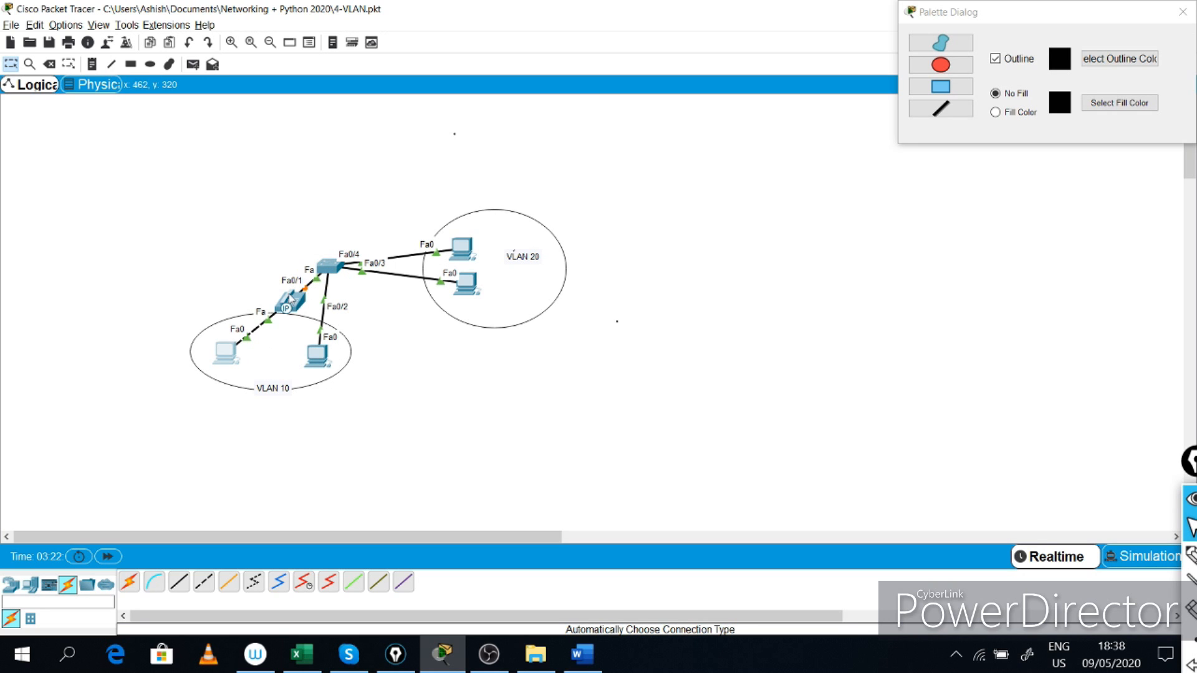
- Draw a small unfilled ellipse with a black outline around the IP phone and its link to the switch
mouse_move(292, 301)
click(151, 64)
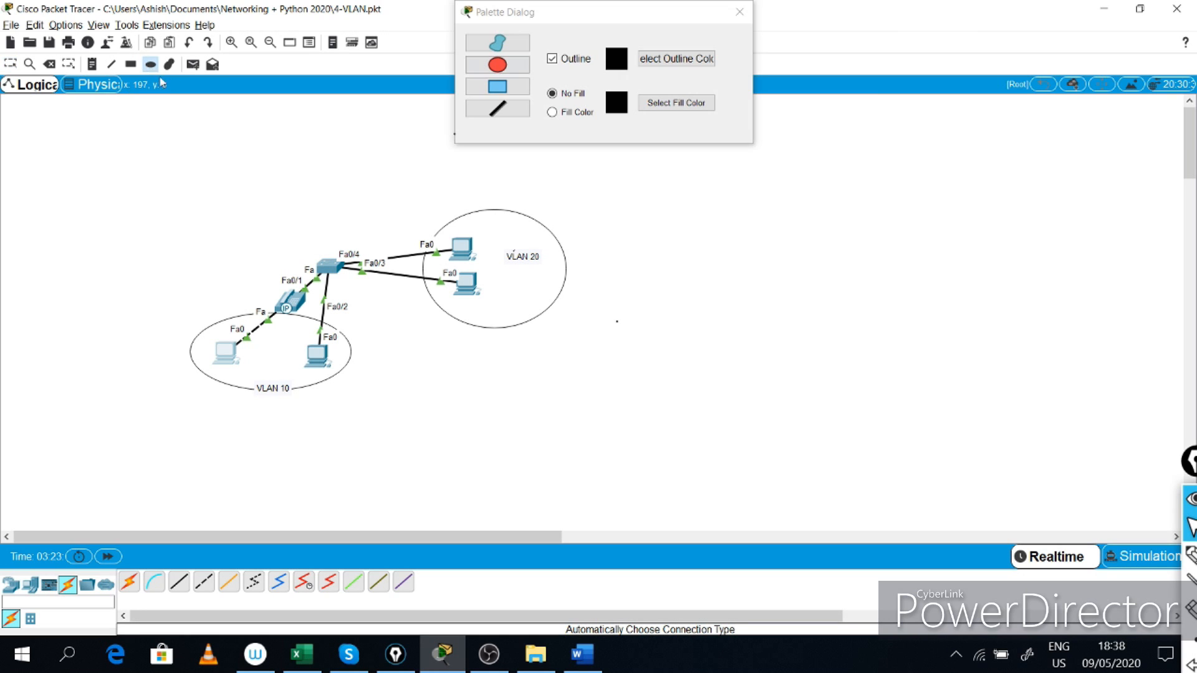
drag(273, 265, 314, 315)
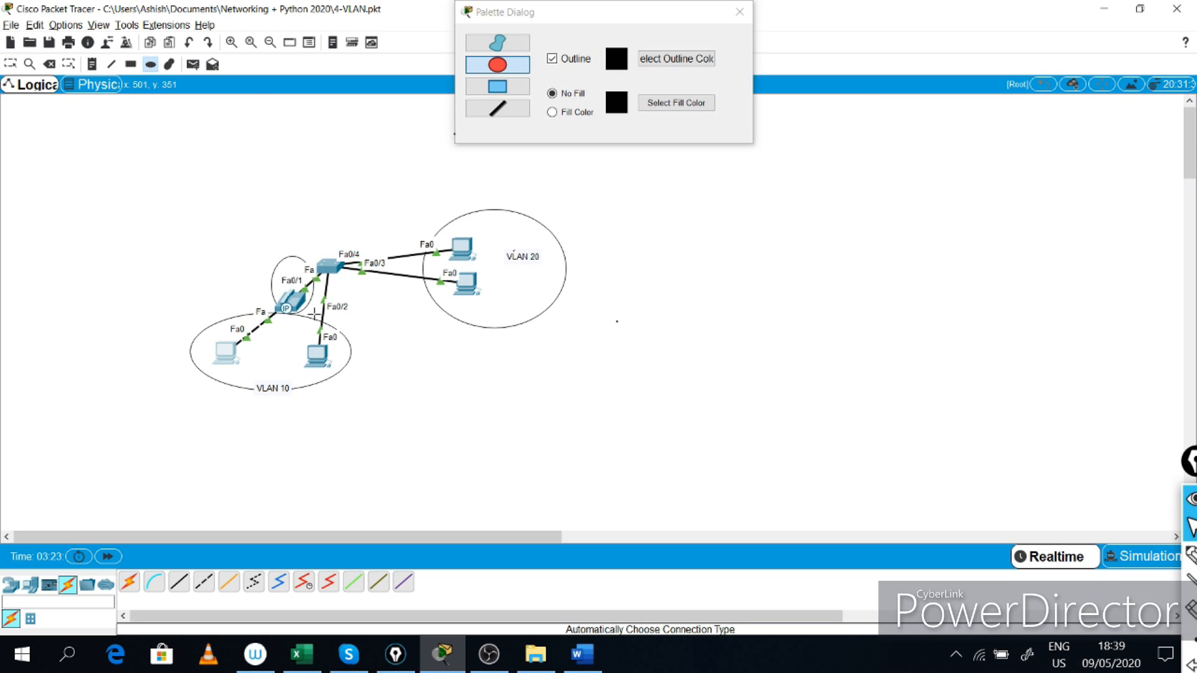
- Add a note reading VLAN 40 and place it just beside the ellipse around the IP phone
click(92, 63)
click(268, 261)
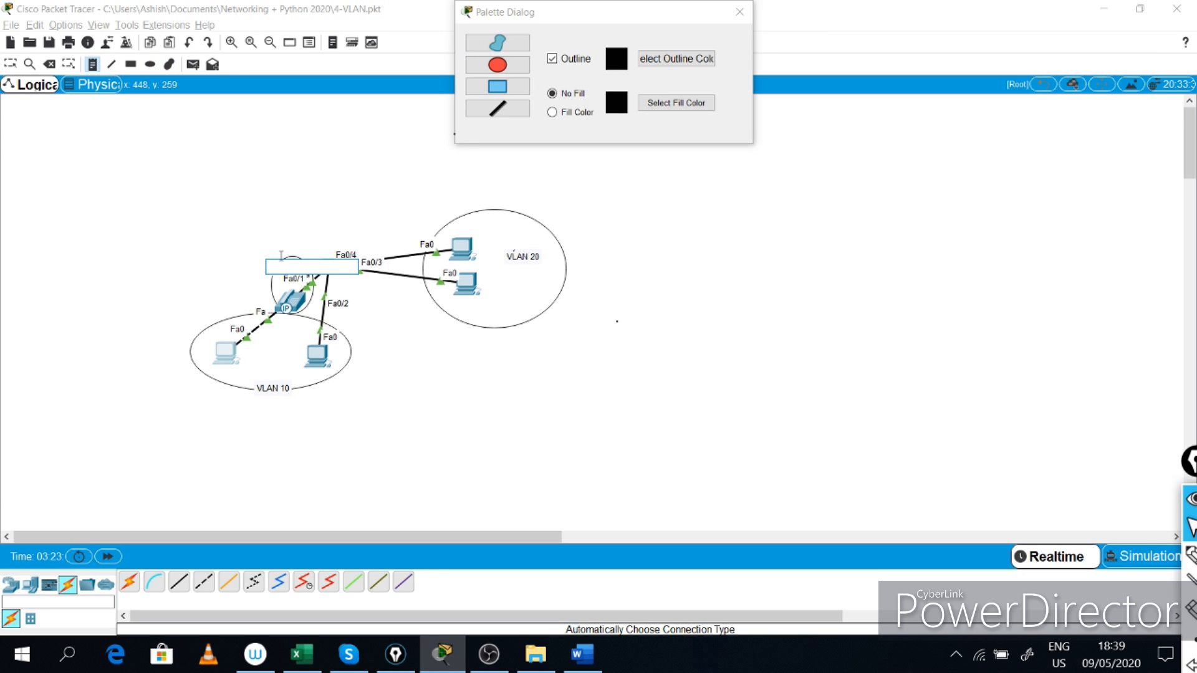
text(VLAN 40)
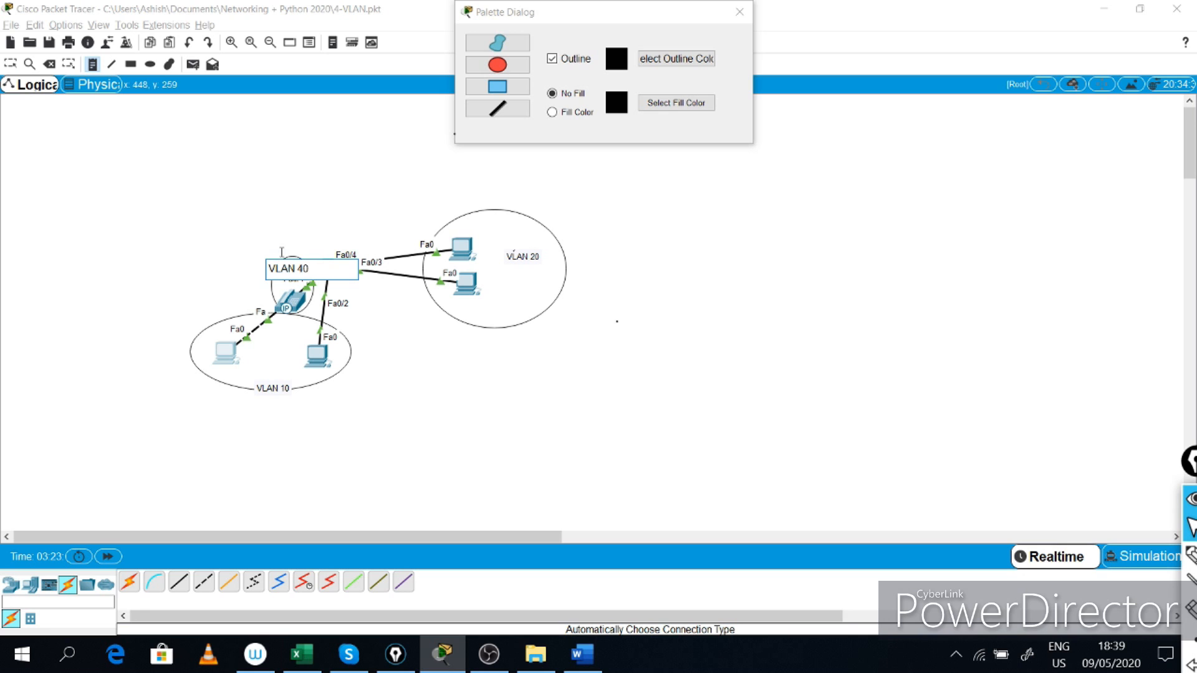
click(278, 230)
drag(281, 268, 261, 262)
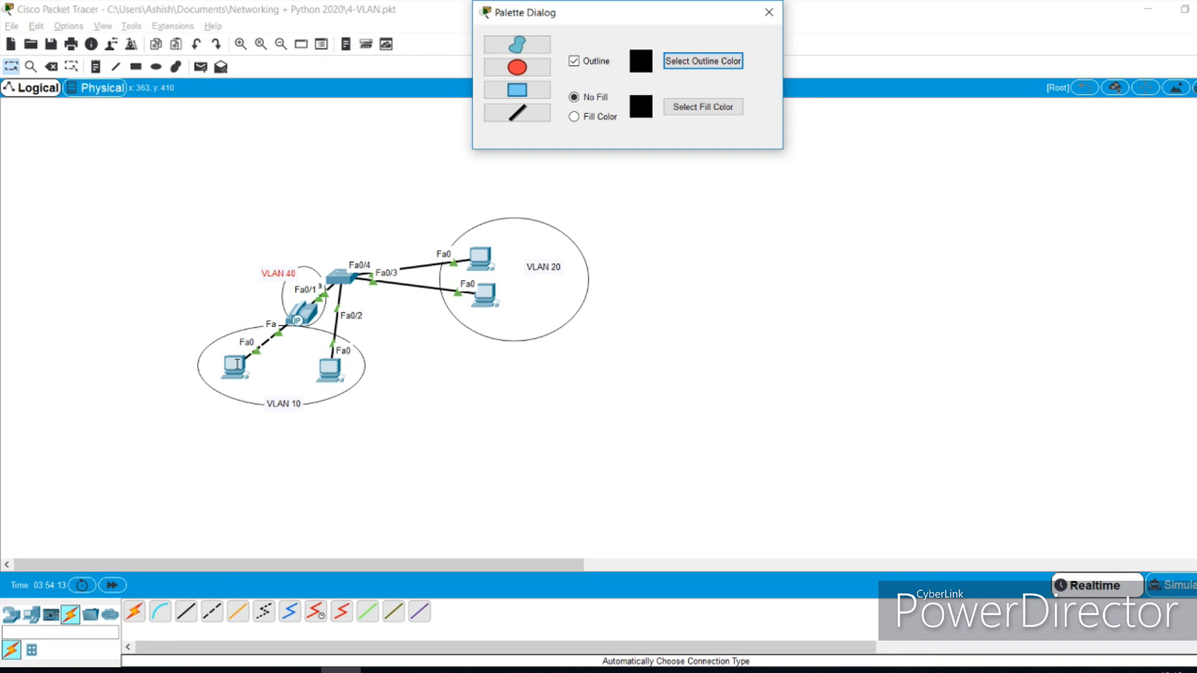
- Assign the left VLAN 10 PC (PC4) a static IPv4 address in the 192.168.10.0 network with the default subnet mask
click(230, 364)
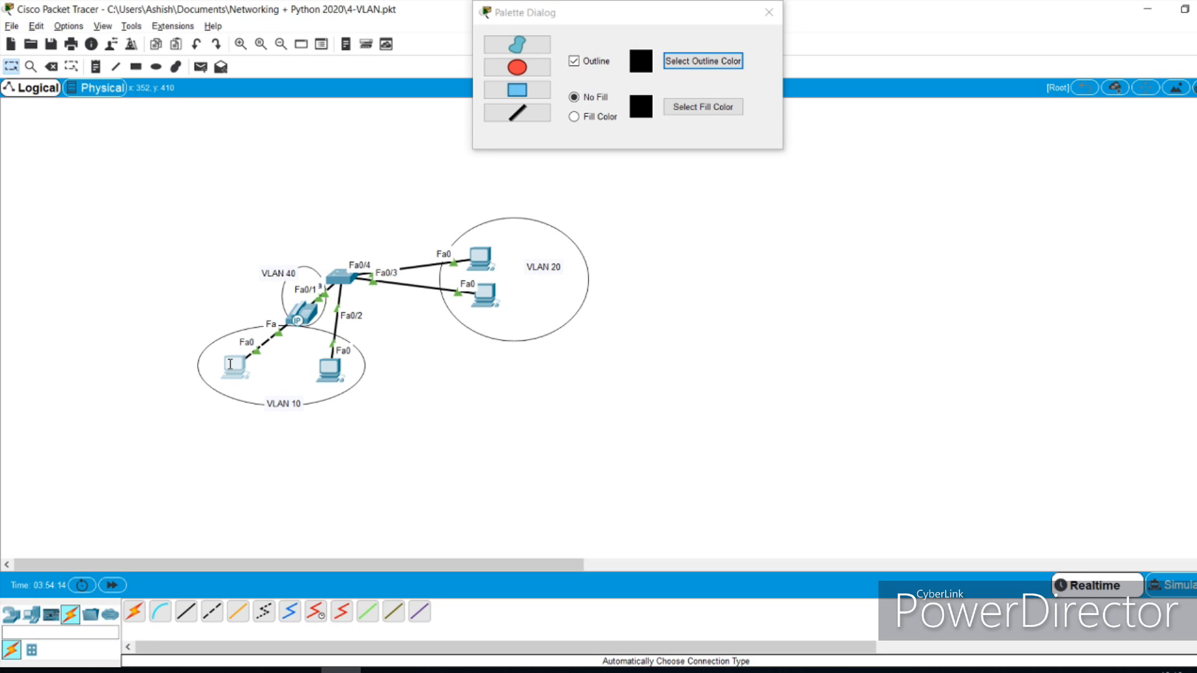
click(232, 364)
click(466, 124)
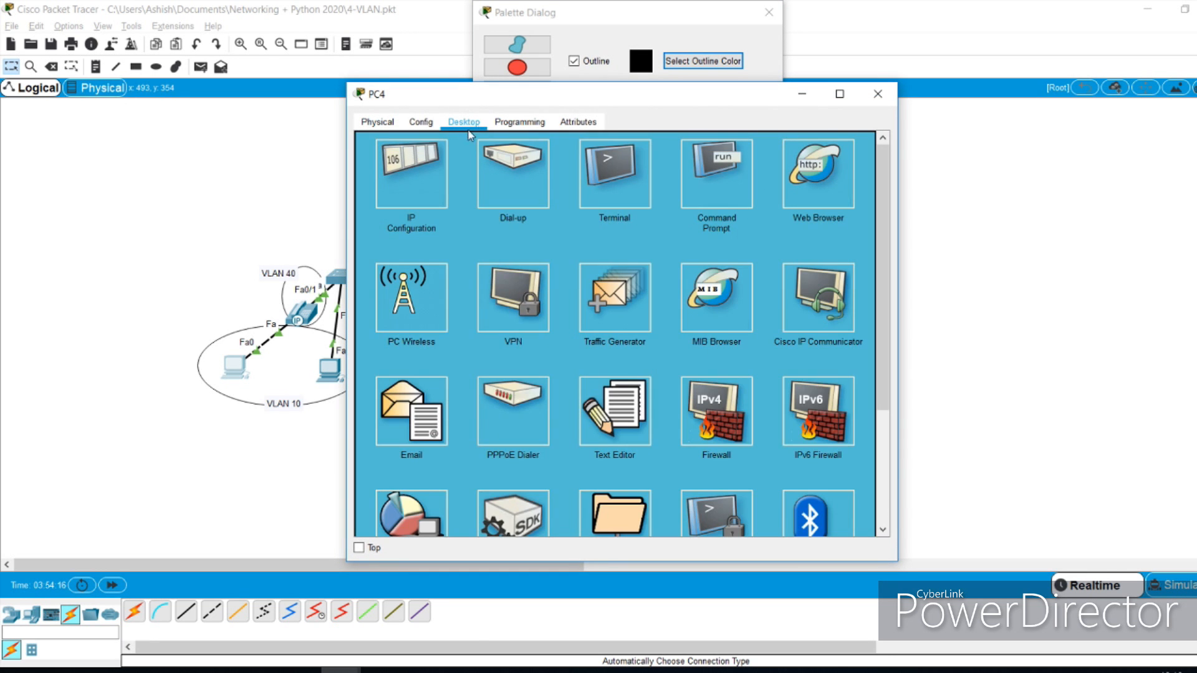
click(416, 189)
click(564, 219)
text(192.16)
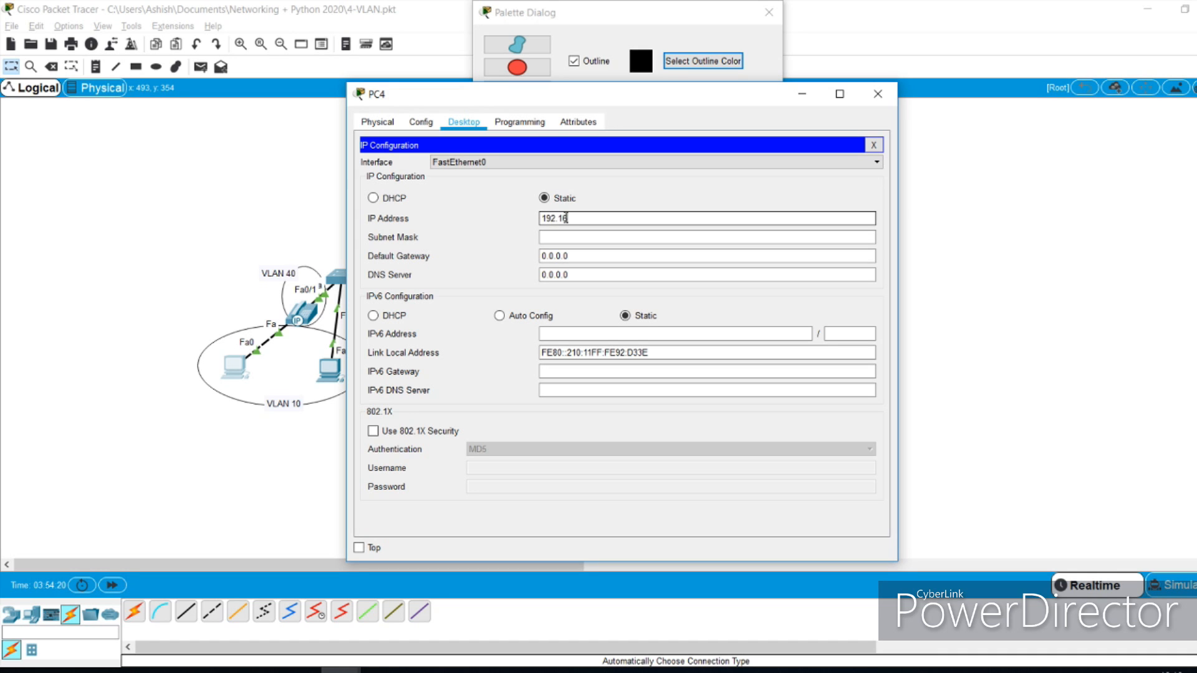
text(8.10.1)
key(Tab)
click(605, 218)
key(BackSpace)
click(876, 96)
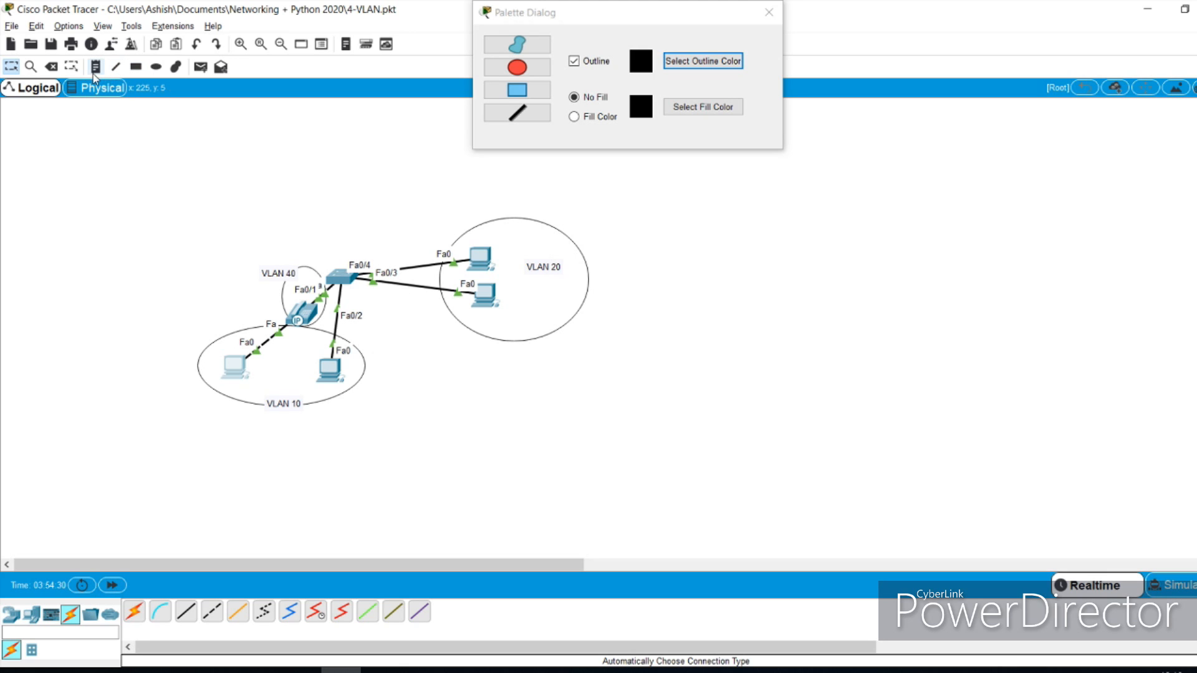
- Extend the VLAN 10 note to read VLAN 10 = 192.168.10.0/24
double_click(305, 403)
click(319, 404)
text(= 192)
text(.168)
text(.10.0/24)
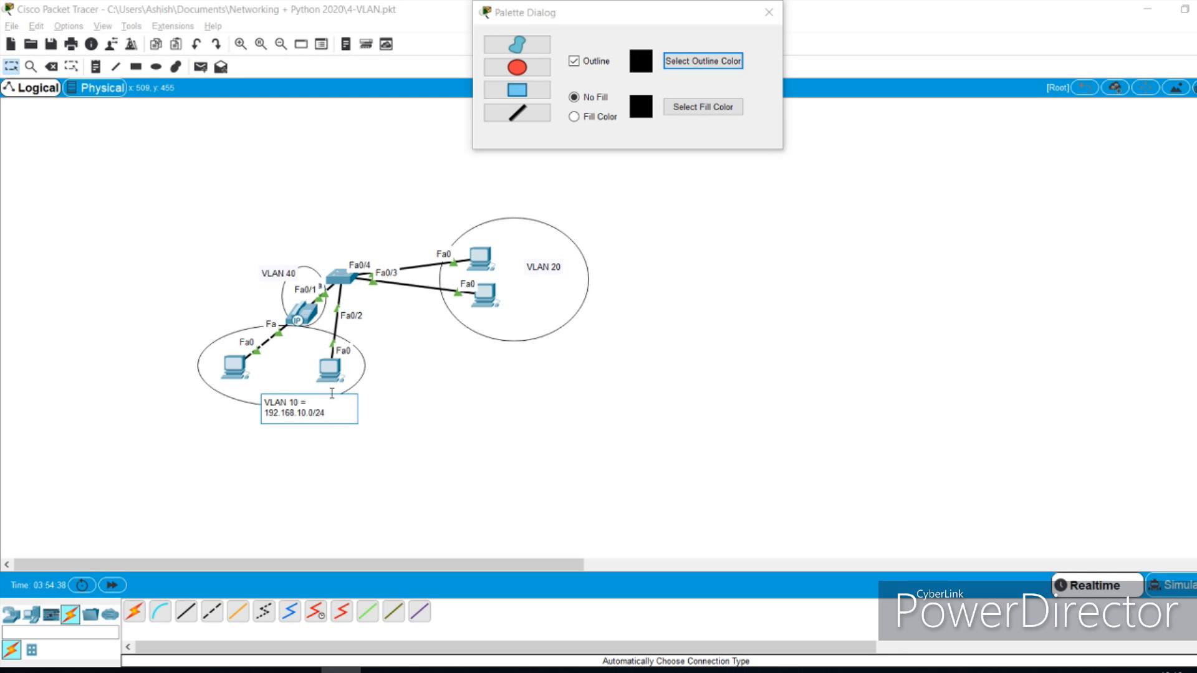
- Extend the VLAN 20 note to read VLAN 20 = 192.168.20.0/24
double_click(543, 268)
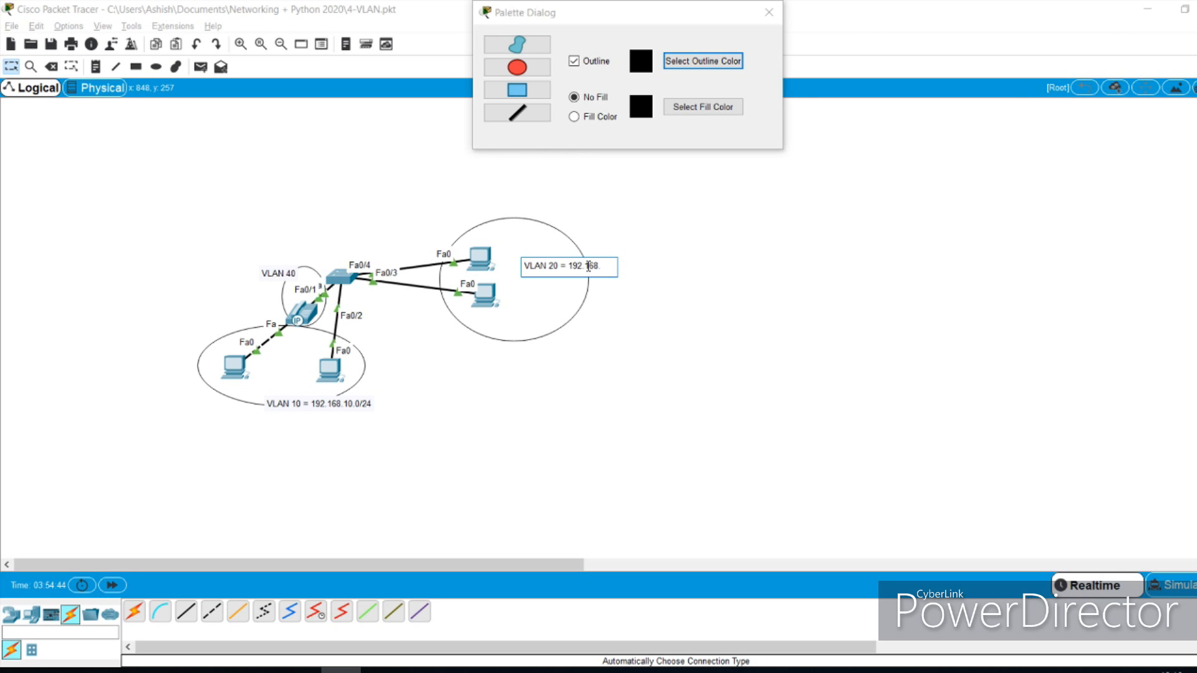
key(BackSpace)
key(BackSpace)
text(20.0)
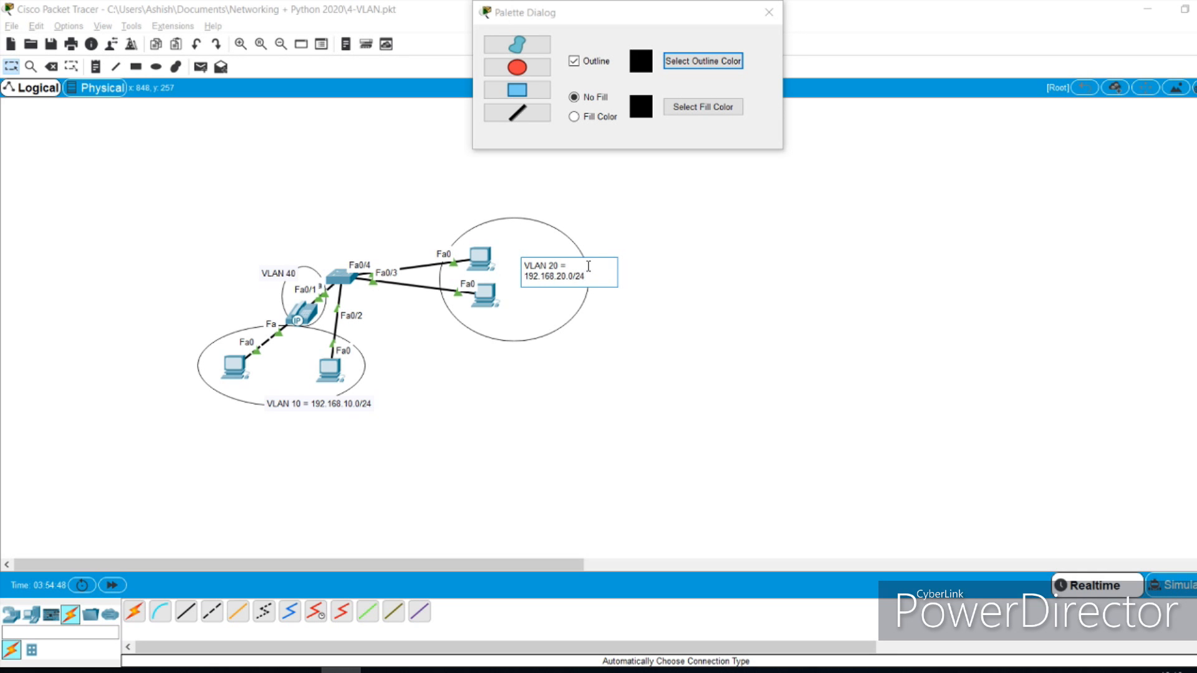
text(/24)
click(543, 402)
- Assign the right VLAN 10 PC (PC5) the static IPv4 address 192.168.10.4 with the default subnet mask
click(331, 369)
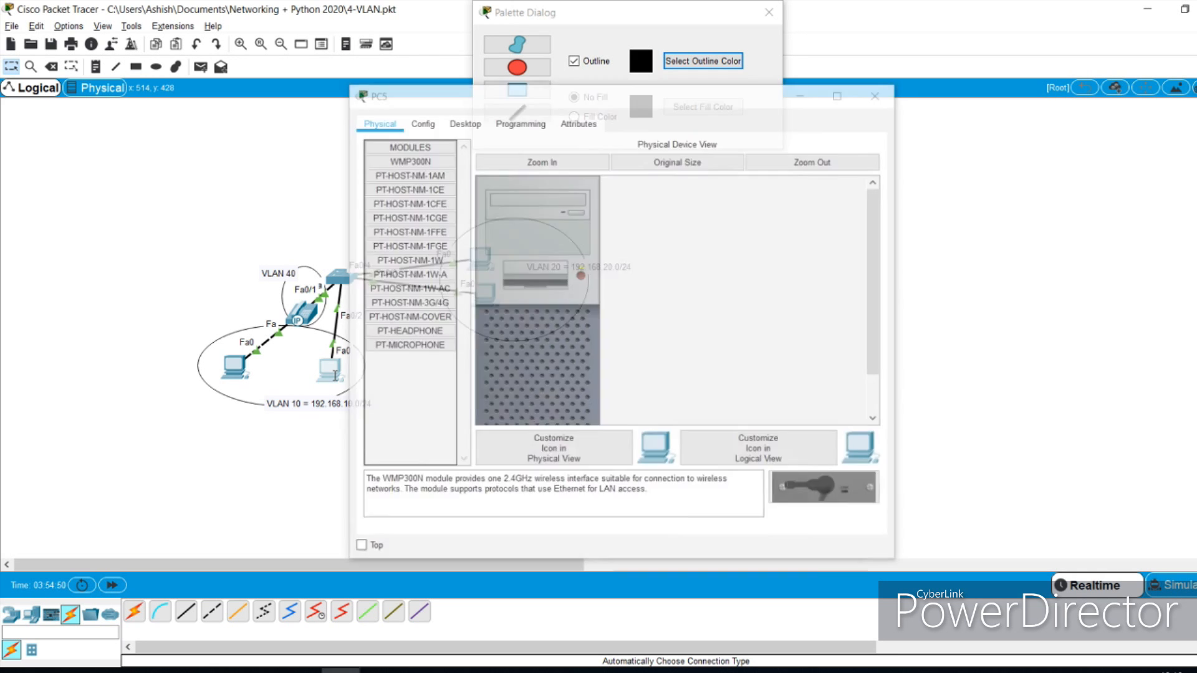
click(335, 374)
click(330, 369)
click(519, 122)
click(464, 122)
click(403, 168)
click(571, 218)
text(192.168.10.4)
key(Tab)
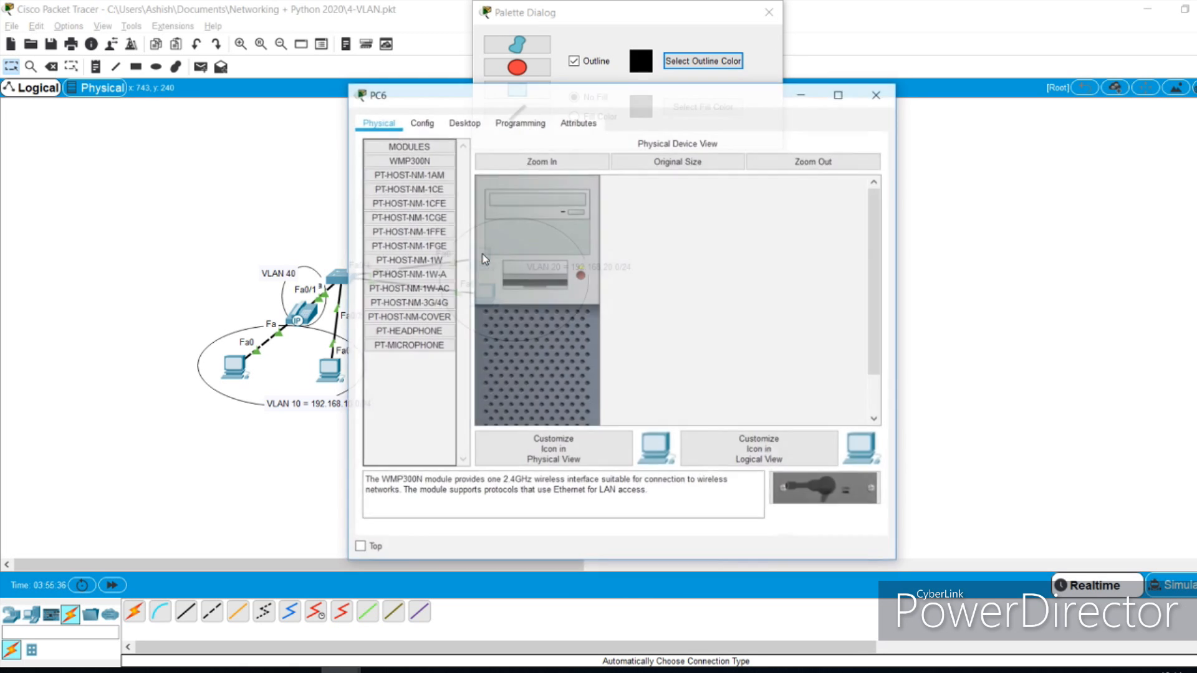
- Assign the upper VLAN 20 PC (PC6) the static IPv4 address 192.168.20.2 with the default subnet mask
click(464, 123)
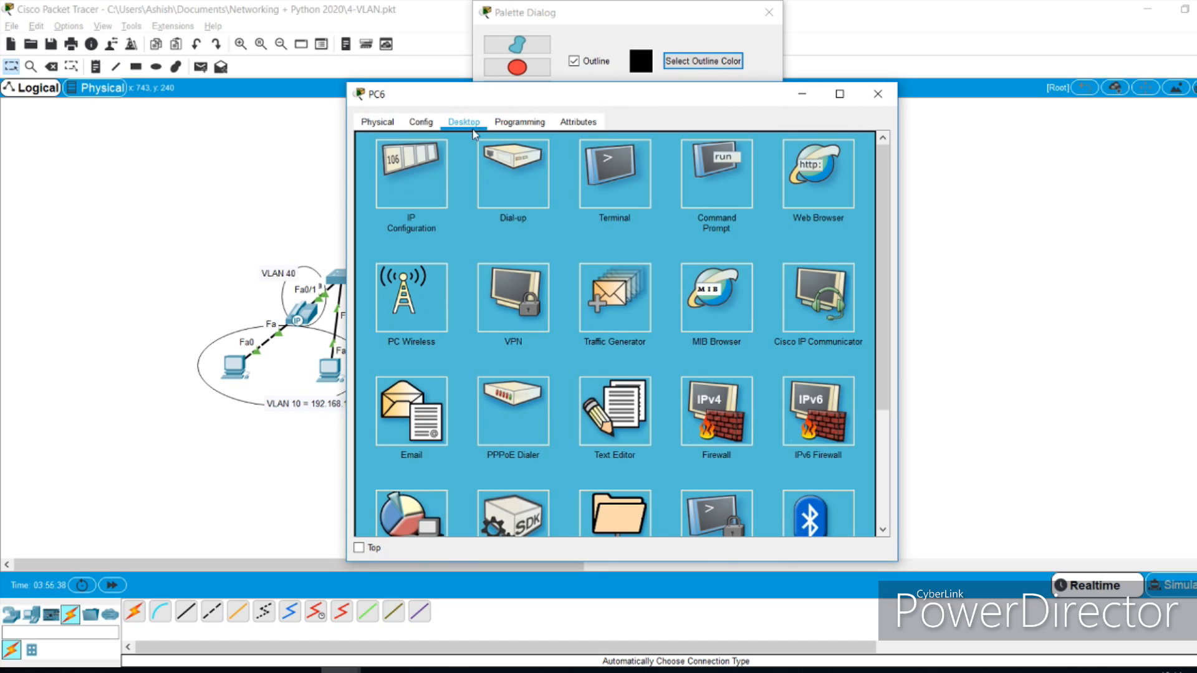
click(421, 195)
click(611, 216)
text(192.168.20.2)
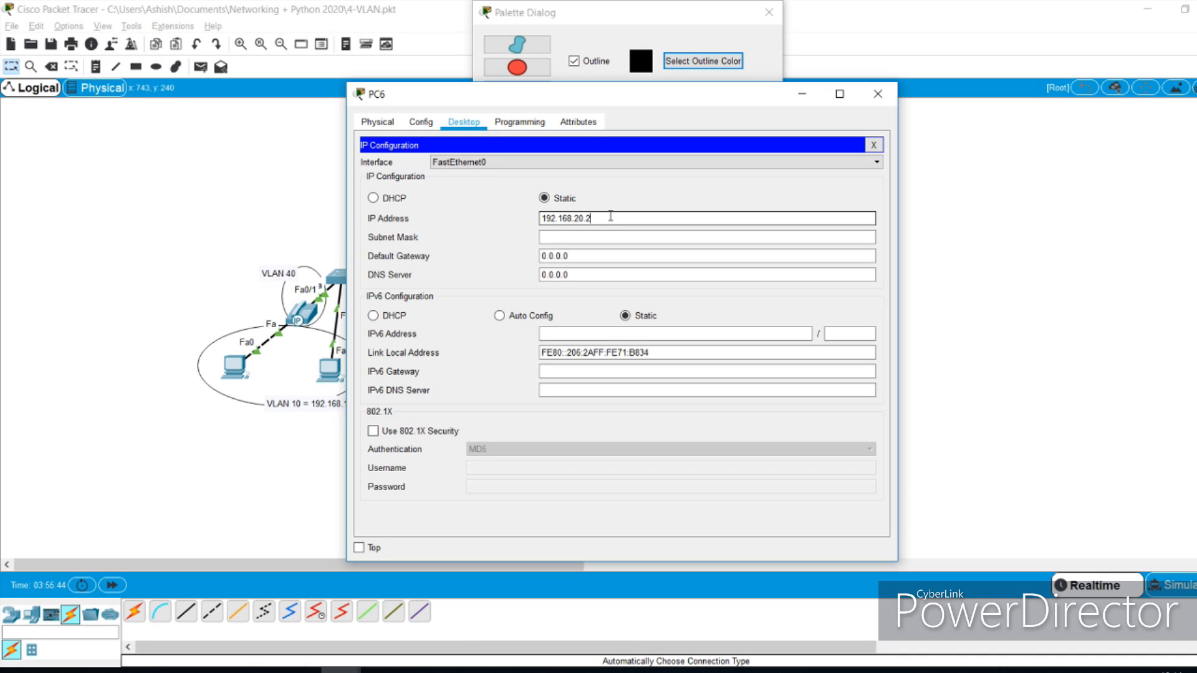
key(Tab)
click(878, 94)
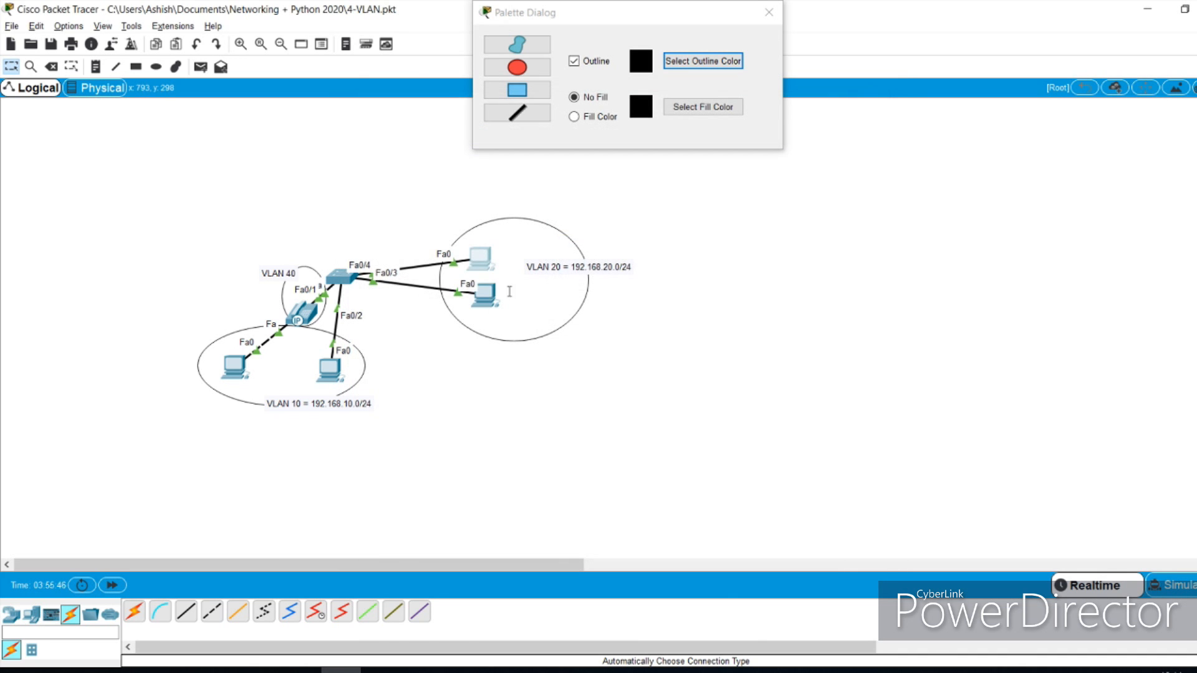
- Assign the lower VLAN 20 PC (PC7) the static IPv4 address 192.168.20.3 with the default subnet mask
click(488, 296)
click(453, 123)
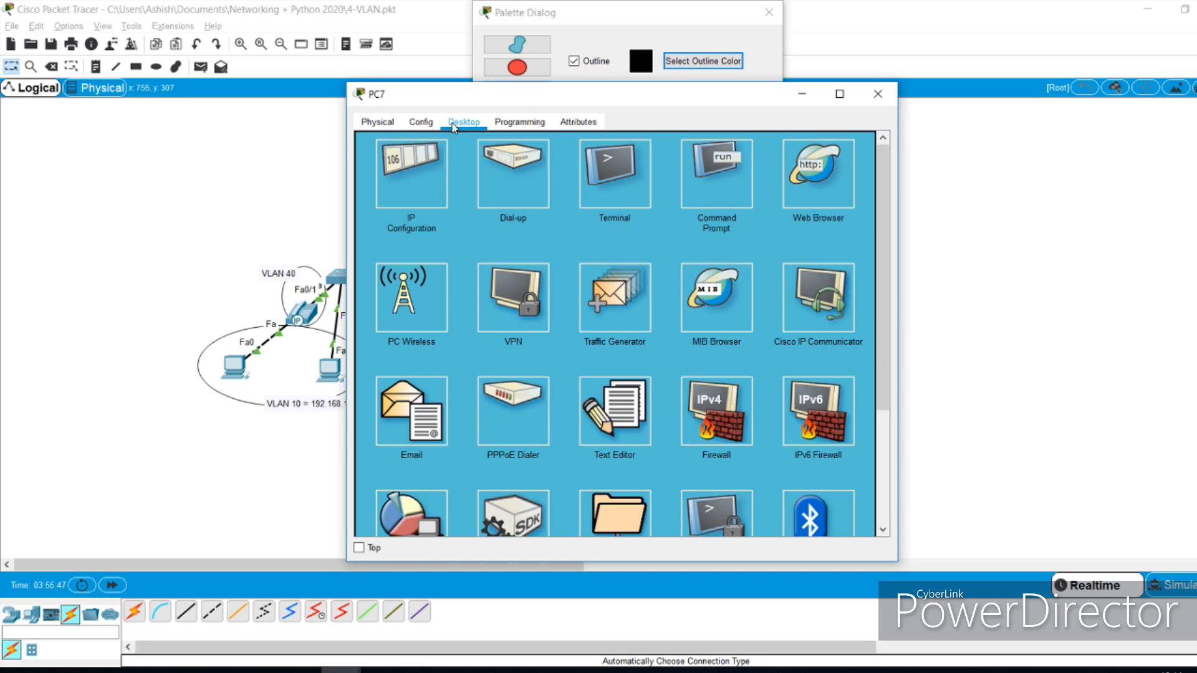
click(412, 173)
text(192.168.)
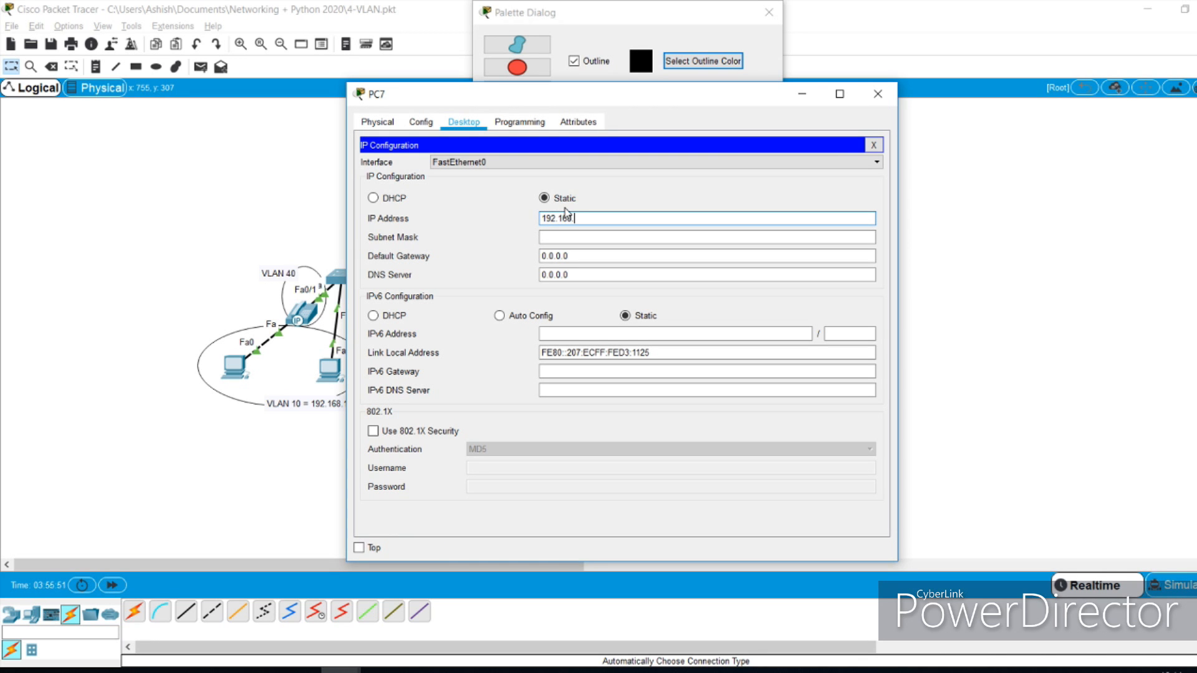
text(20.3)
key(Tab)
click(878, 94)
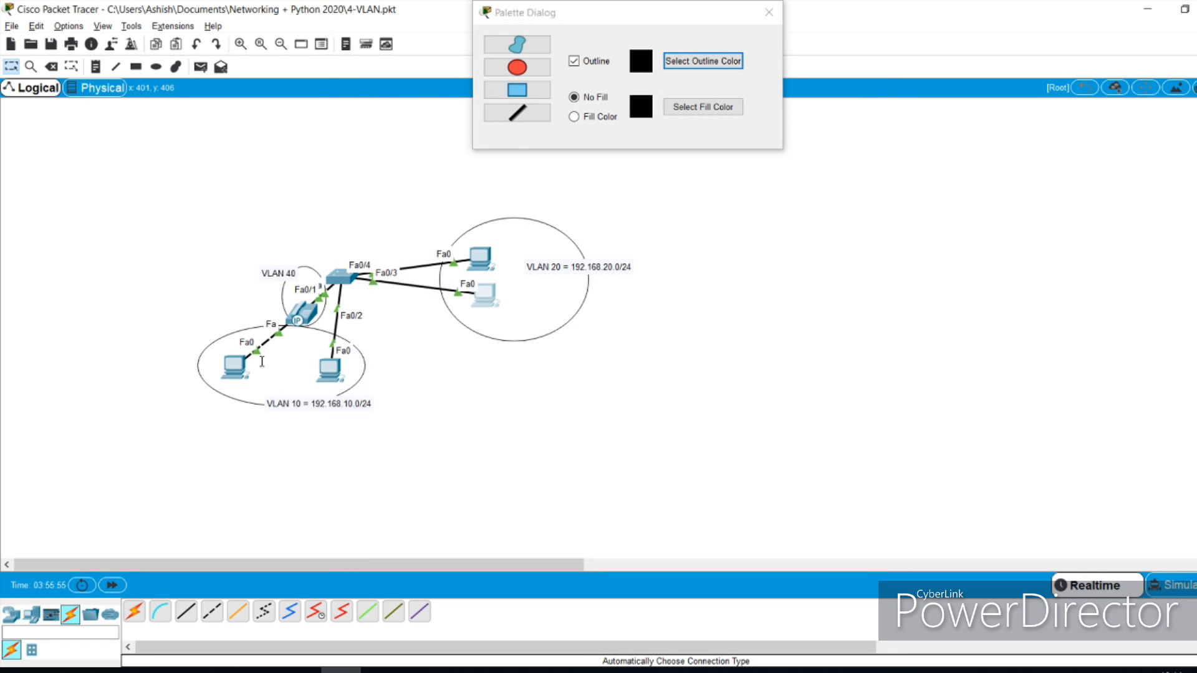
- Ping 192.168.20.2 from the command prompt of the left VLAN 10 PC (PC4) in Simulation mode
click(238, 366)
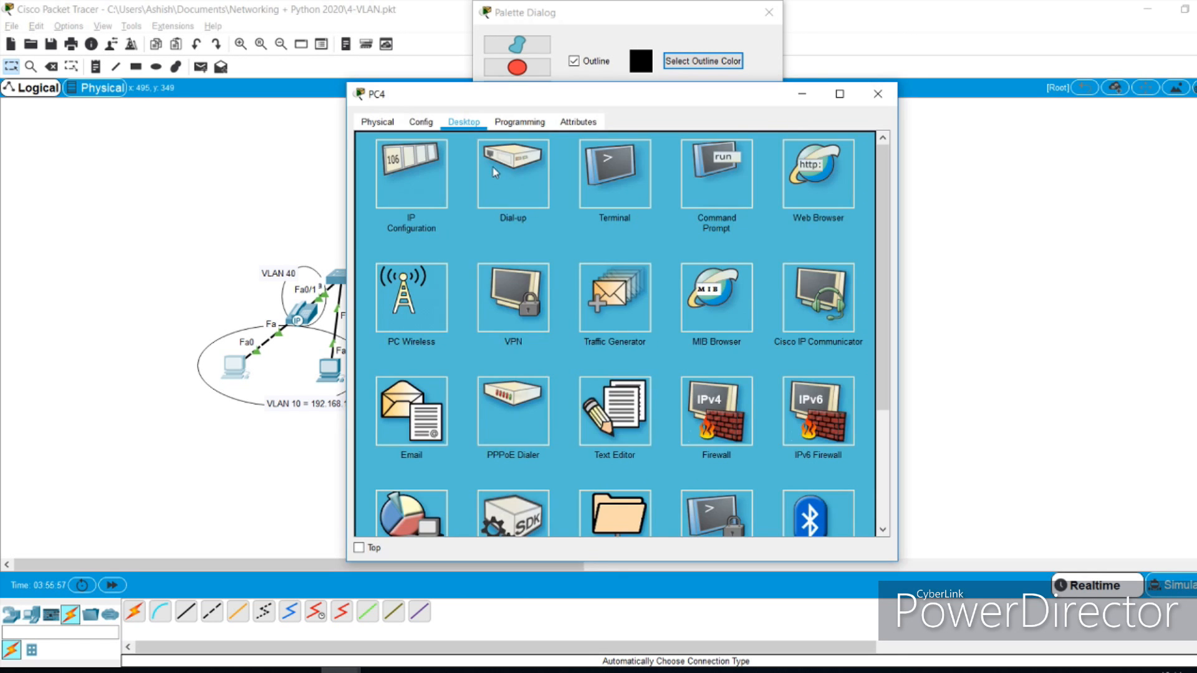
drag(571, 101, 904, 80)
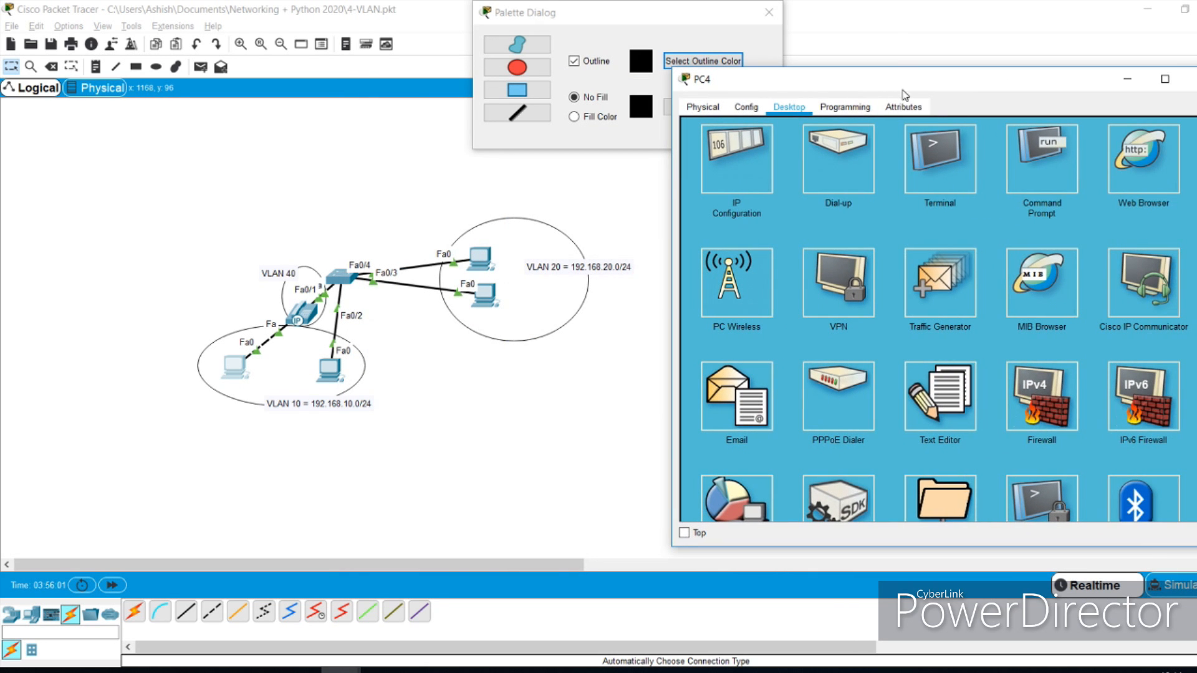
click(1022, 182)
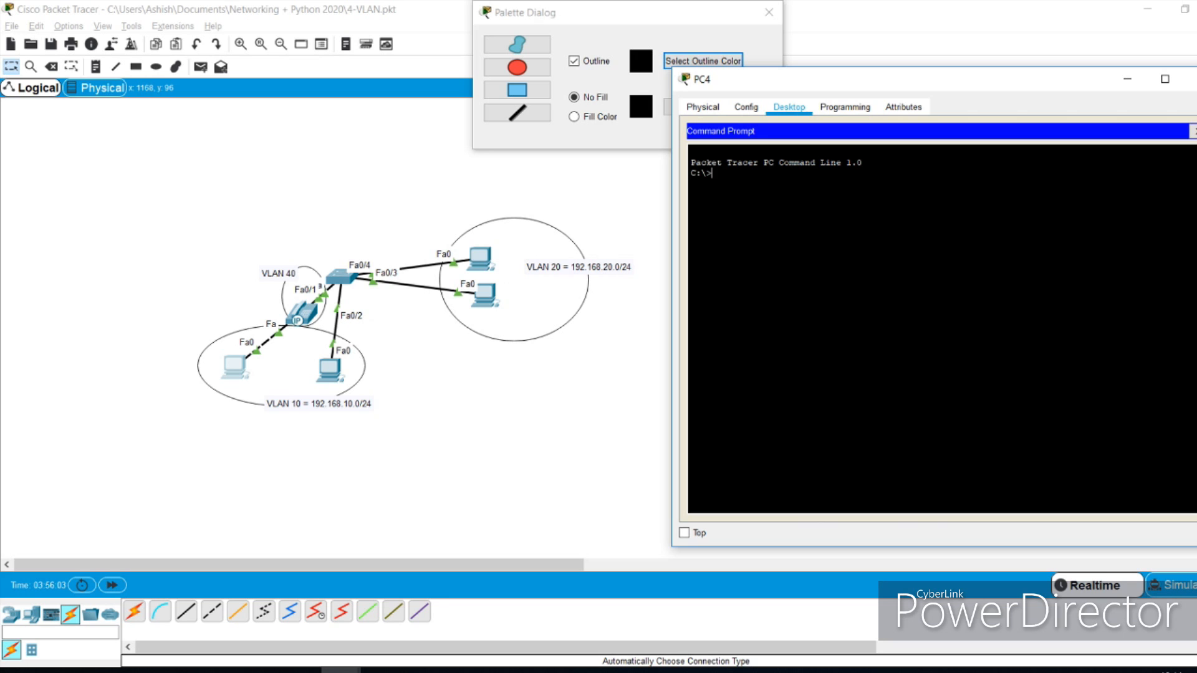
text(pi)
text(ng)
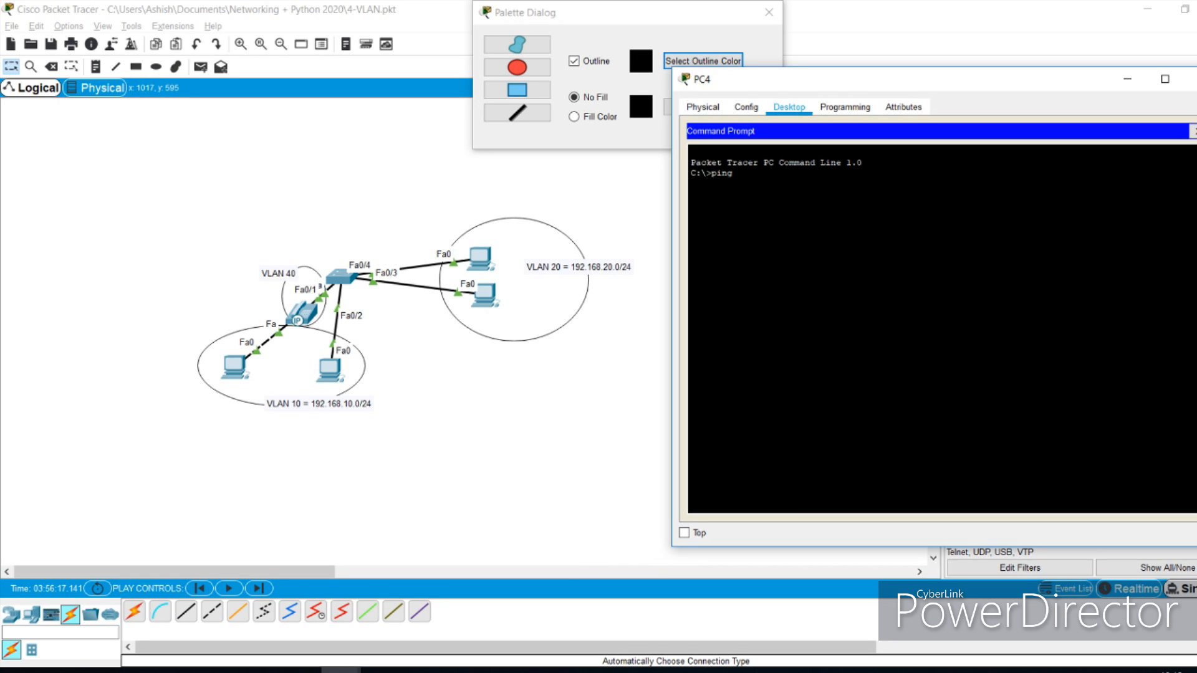
key(BackSpace)
key(BackSpace)
key(BackSpace)
key(BackSpace)
text(192)
text(92)
text(.)
key(Return)
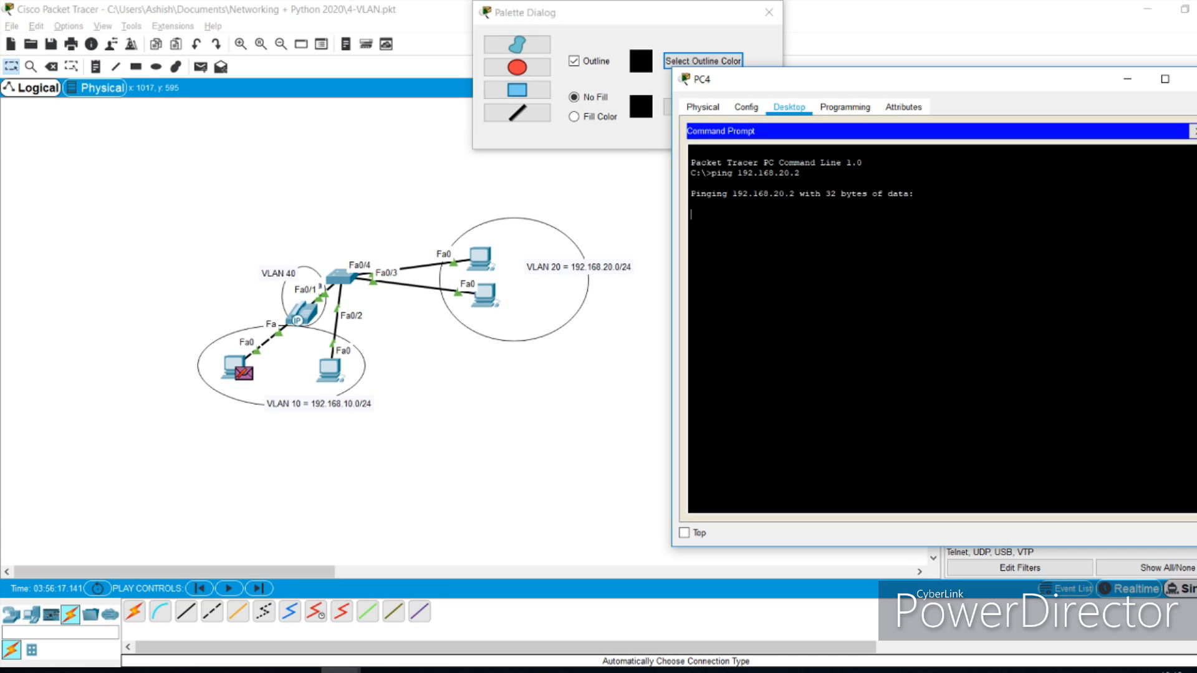
- Return to Realtime mode and examine the output of the ping to 192.168.20.2 in PC4's command prompt
click(379, 521)
mouse_move(341, 668)
click(466, 612)
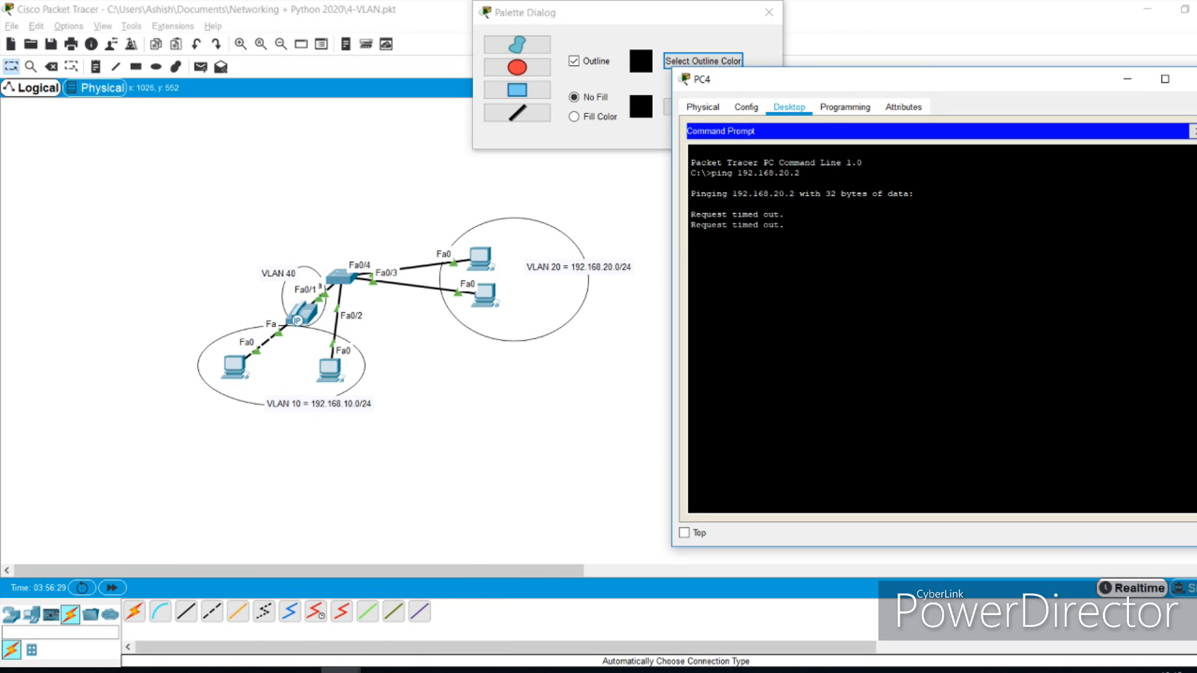
drag(690, 193, 795, 193)
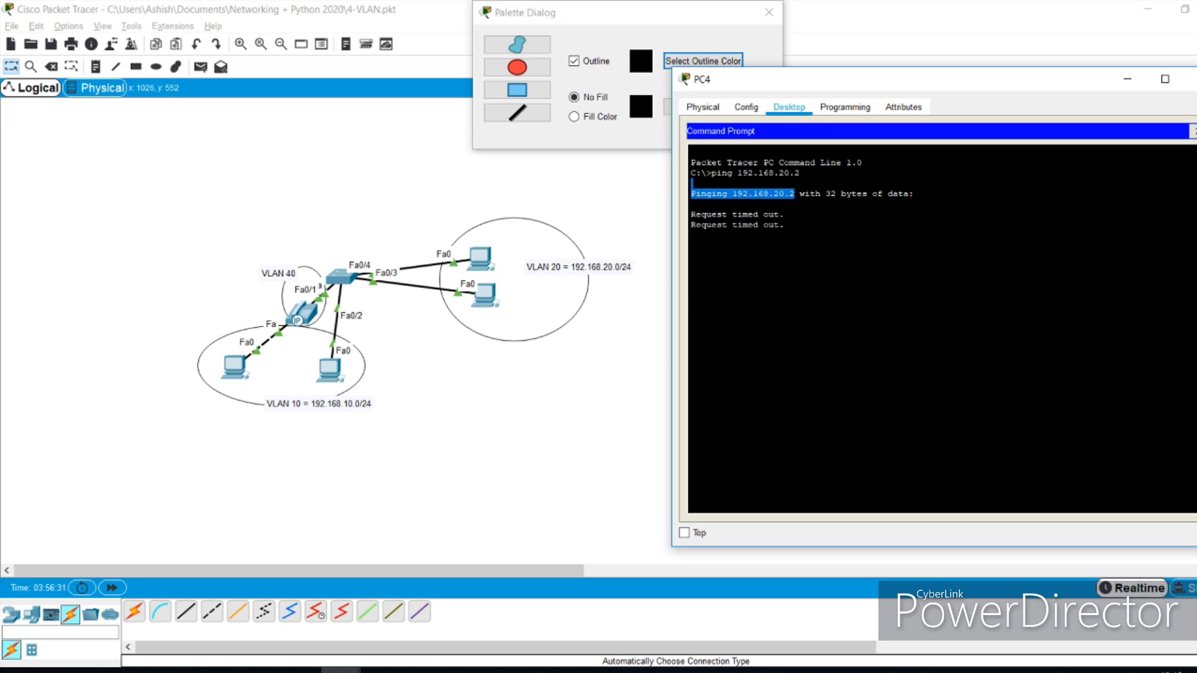